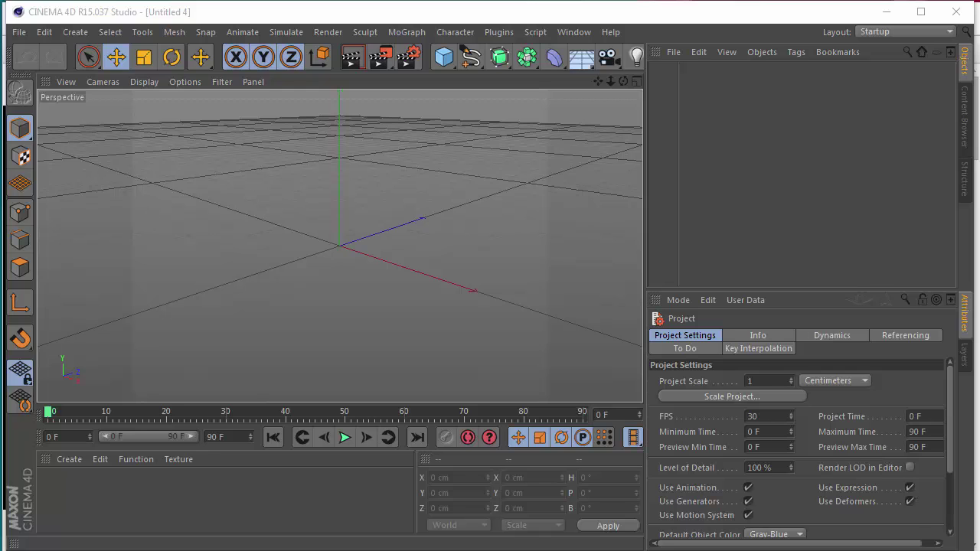
Review the ring reference render in Photos and the "Super Quick Ring Model Breakdown - Cinema 4D" video page in the browser.
key(alt+Tab)
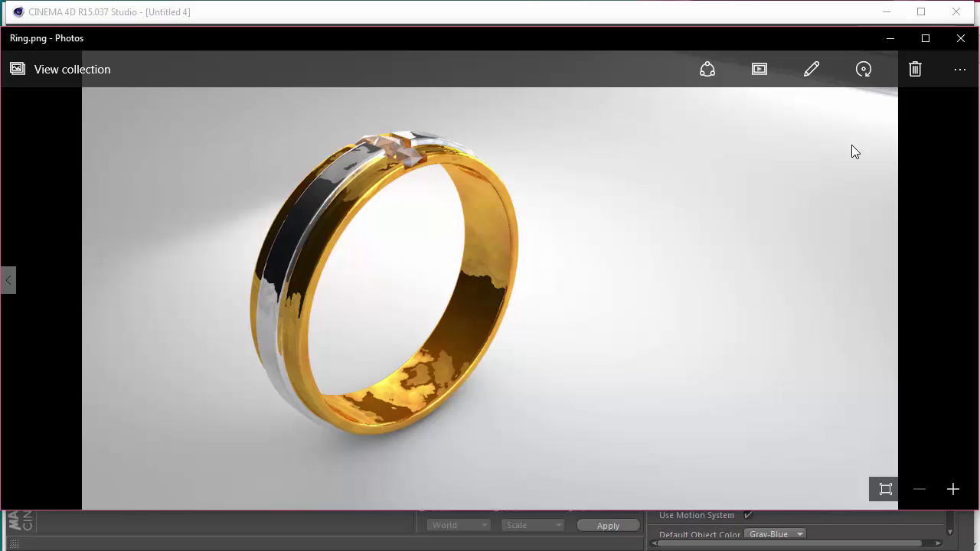
click(889, 38)
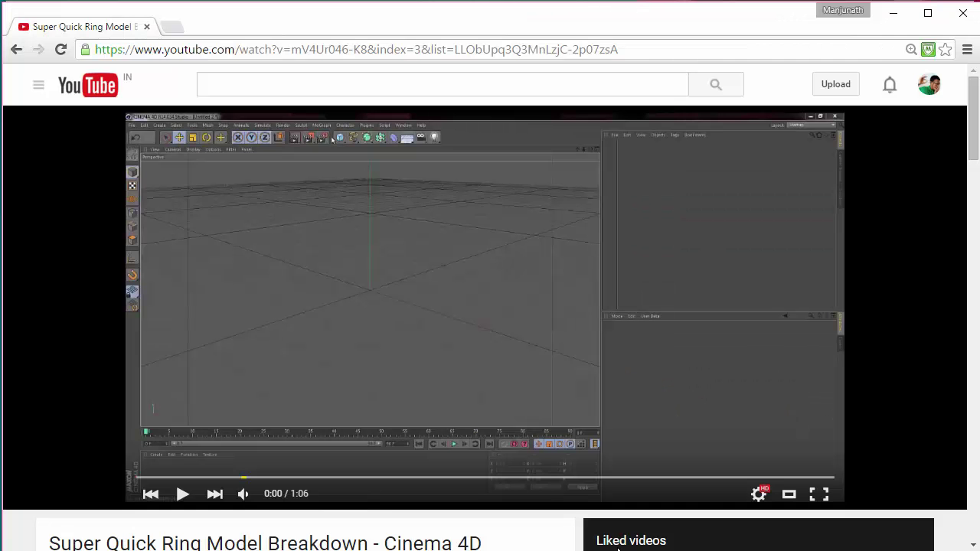
scroll(213, 412, down, 3)
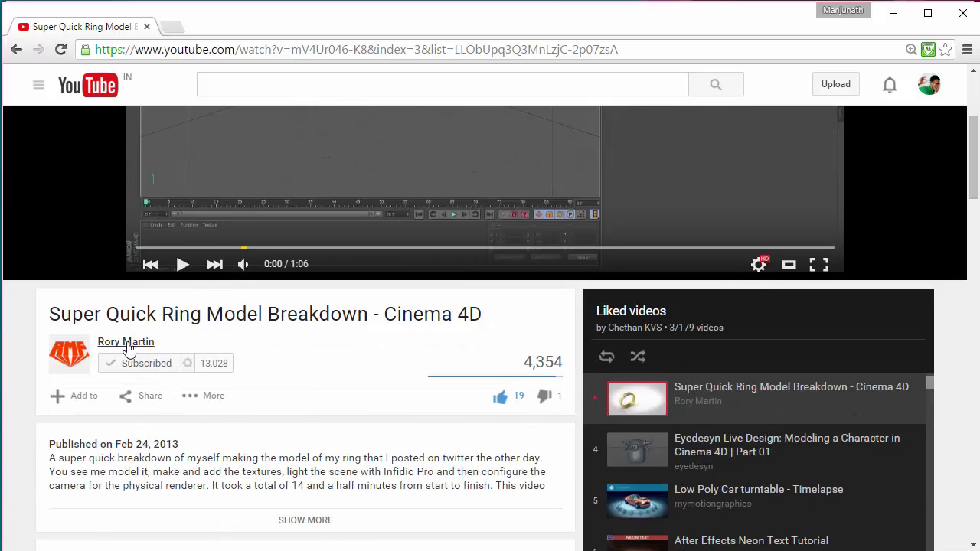
click(66, 367)
scroll(428, 314, up, 2)
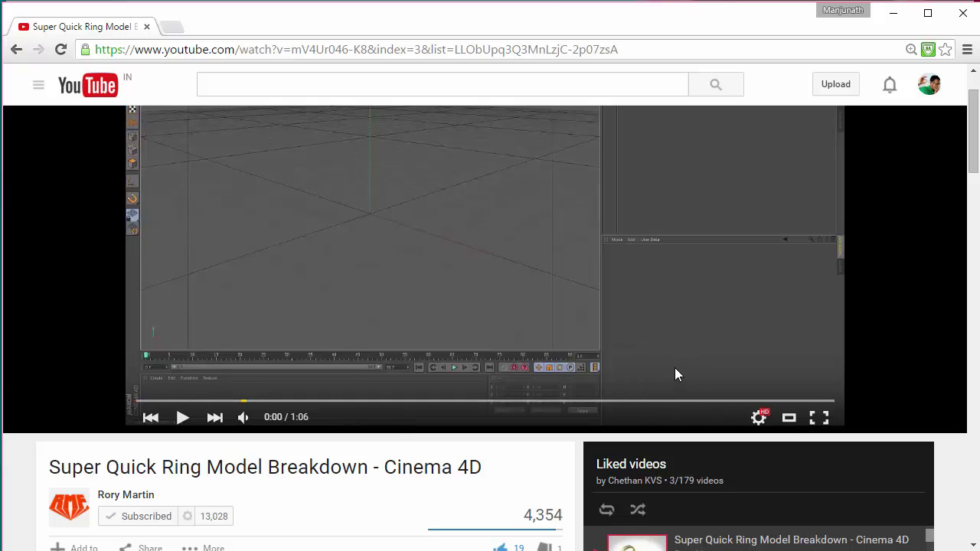
scroll(675, 371, down, 2)
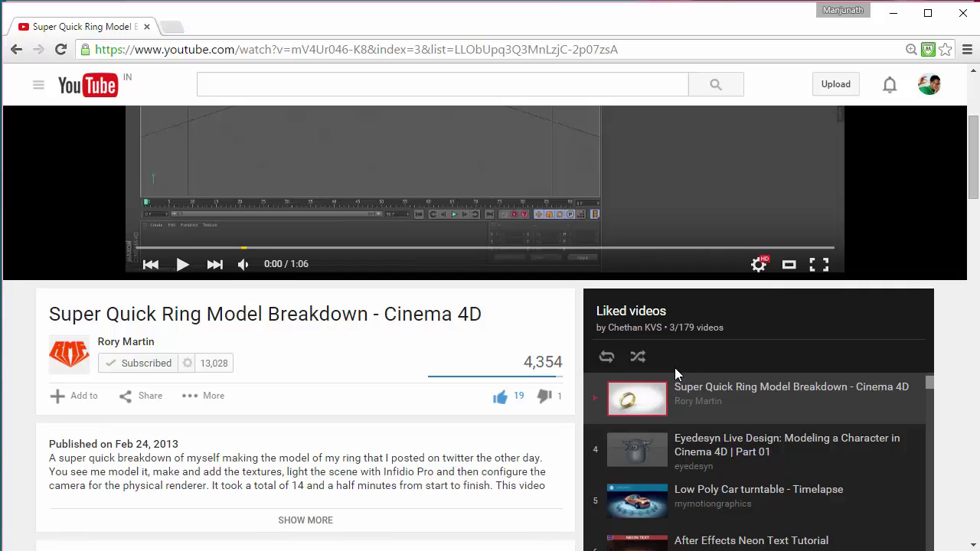
scroll(674, 368, up, 2)
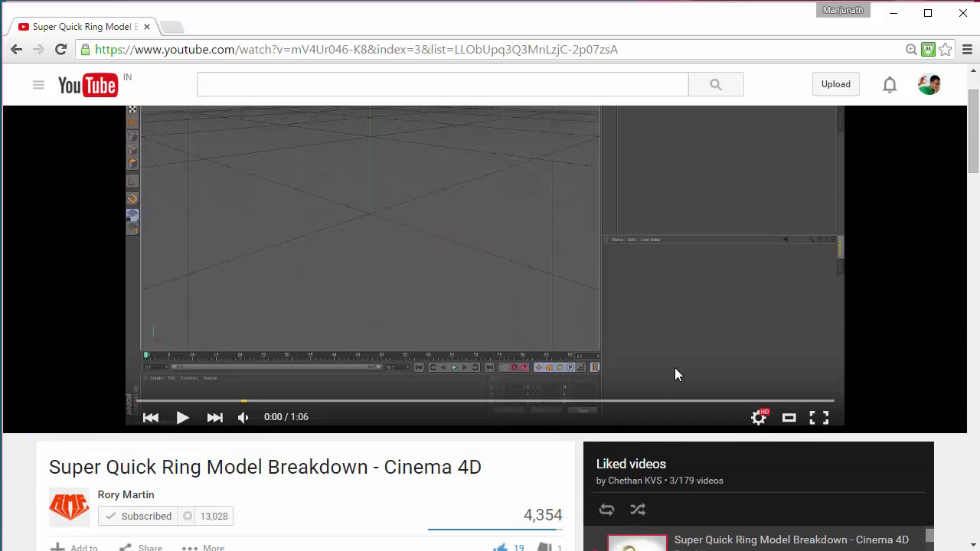
scroll(482, 326, down, 3)
scroll(485, 326, up, 2)
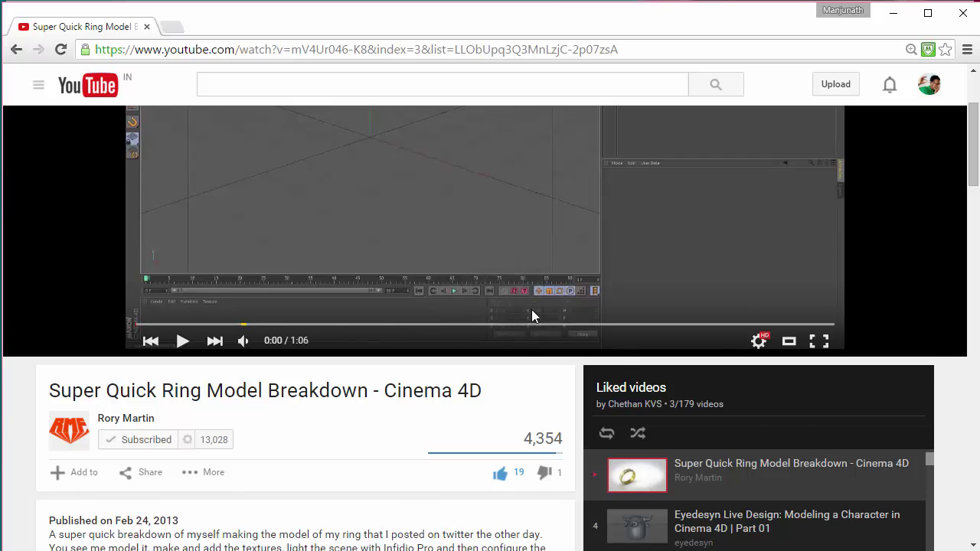
scroll(531, 313, up, 2)
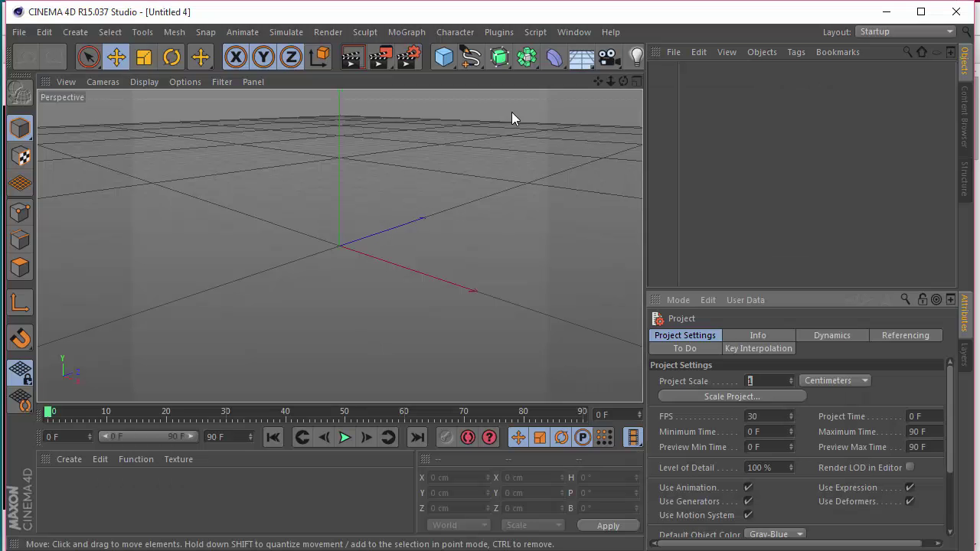
Set the render output size to 1280 x 720 pixels.
click(409, 58)
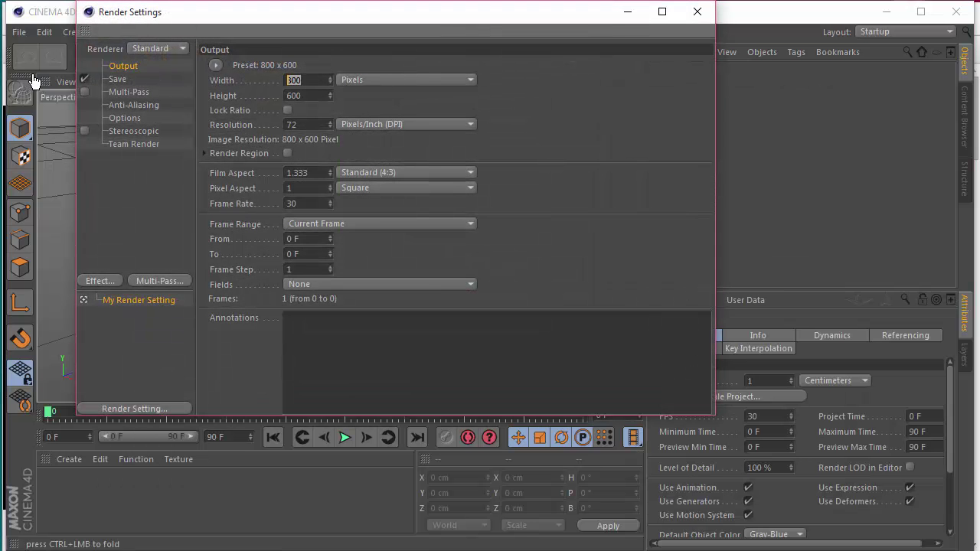
text(1280)
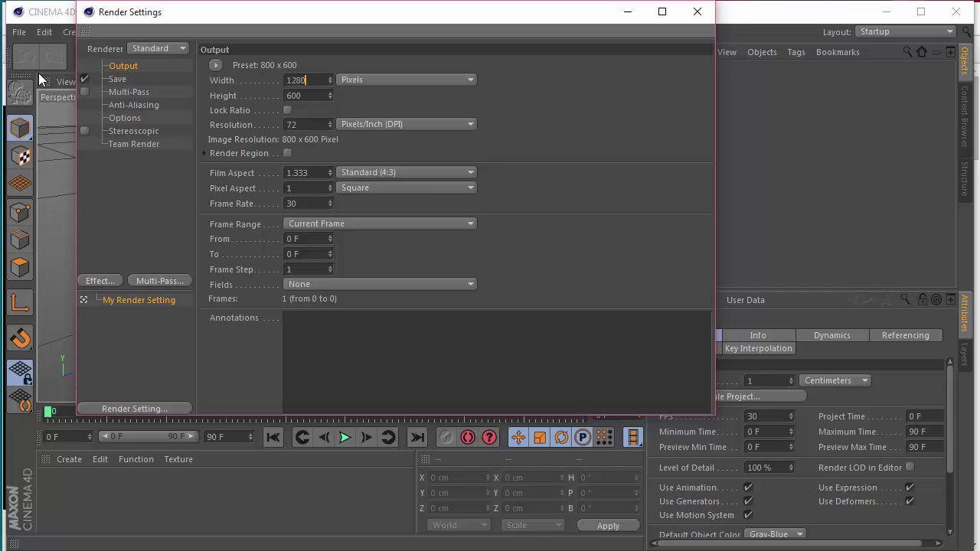
key(Tab)
key(BackSpace)
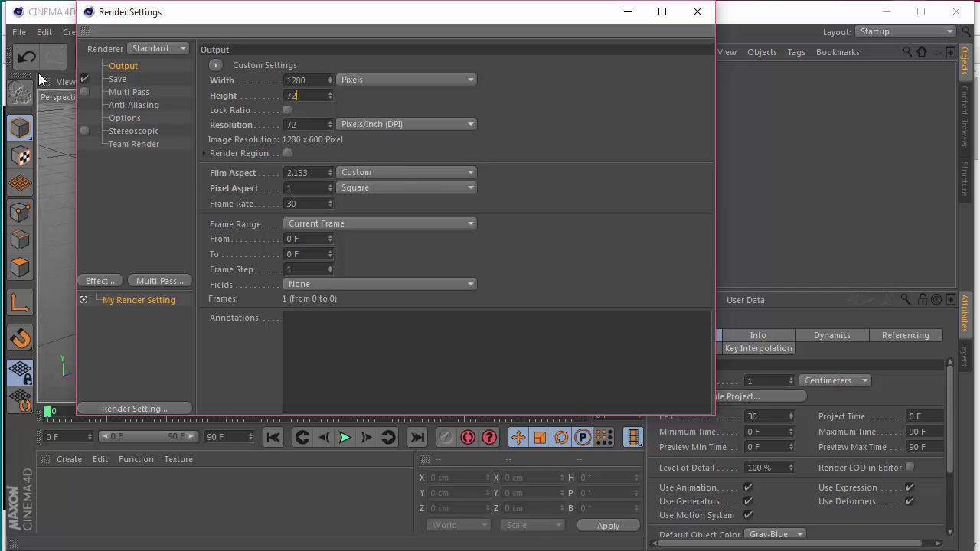
text(720)
key(Return)
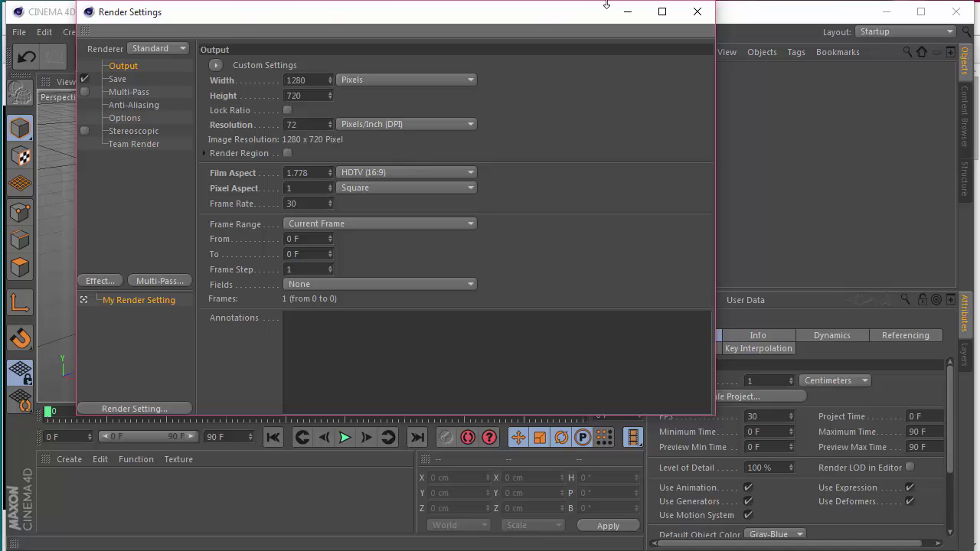
click(696, 11)
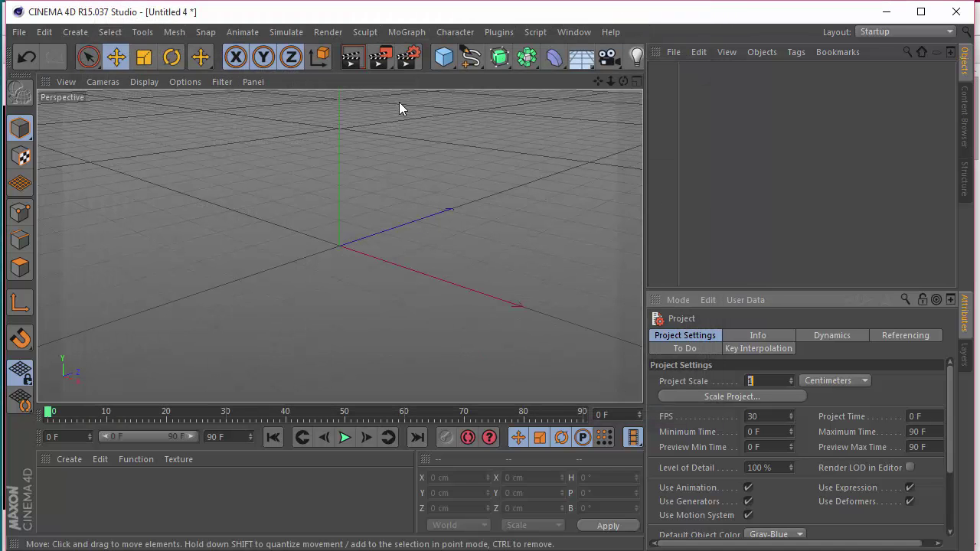
Add a Tube primitive oriented along +X and set its inner radius to 185 cm.
click(443, 56)
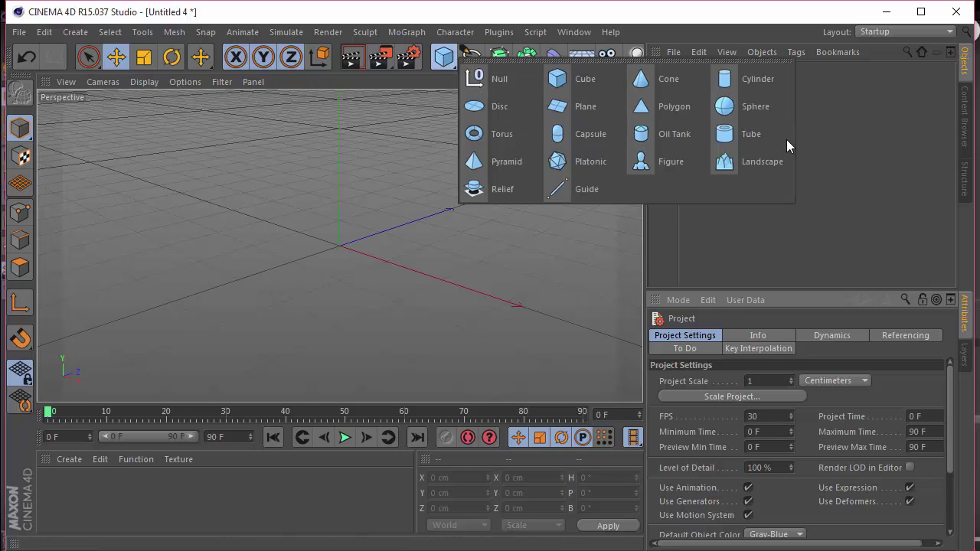
click(749, 134)
click(754, 461)
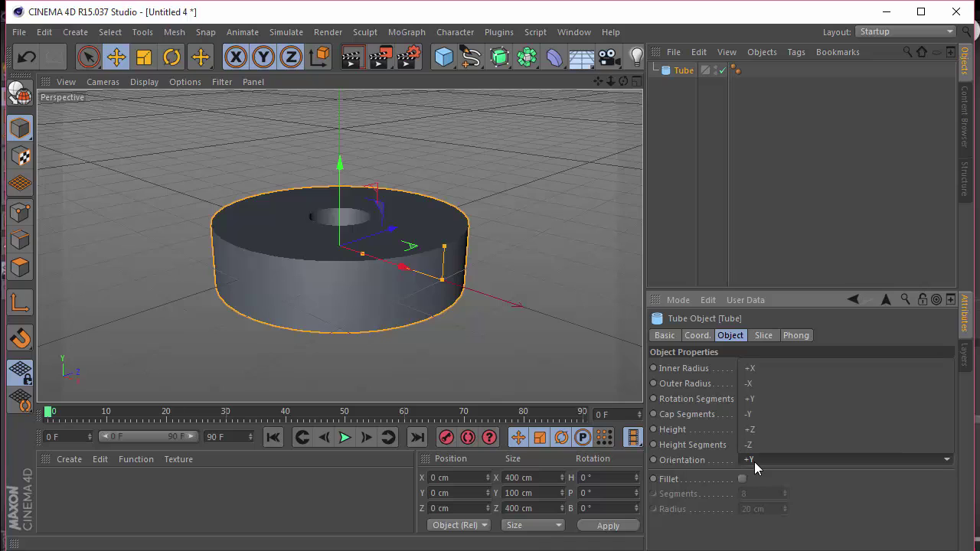
click(759, 370)
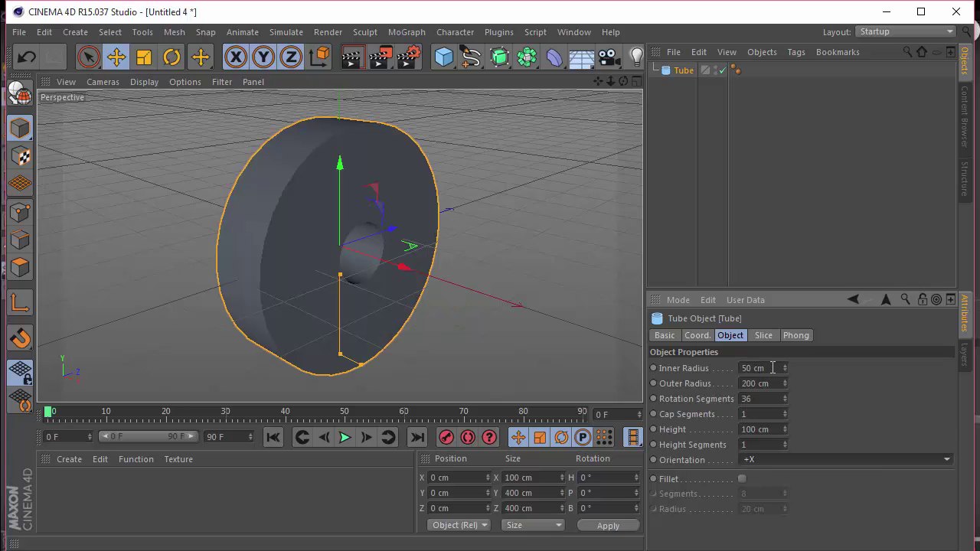
click(772, 368)
text(18)
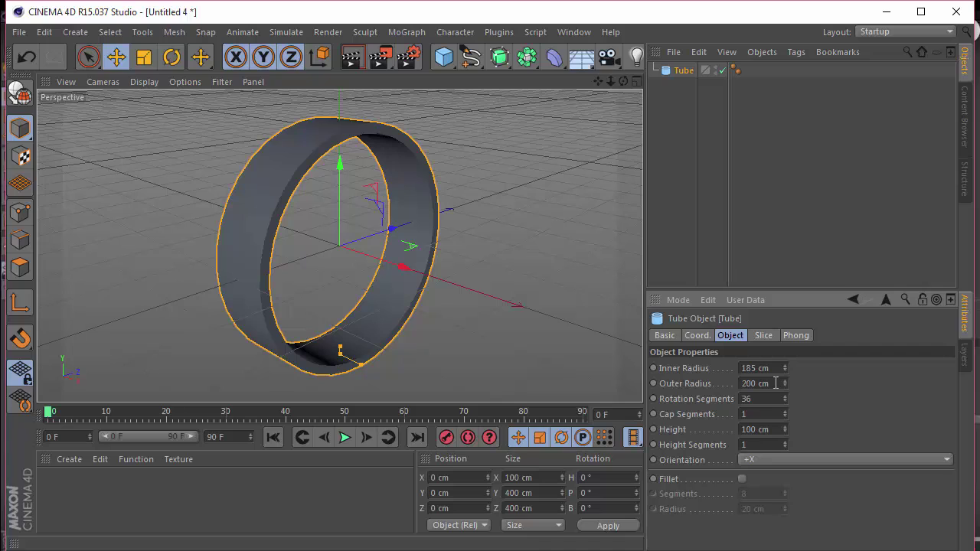
Enable the tube's fillet with 6 segments and a 5 cm radius.
click(742, 479)
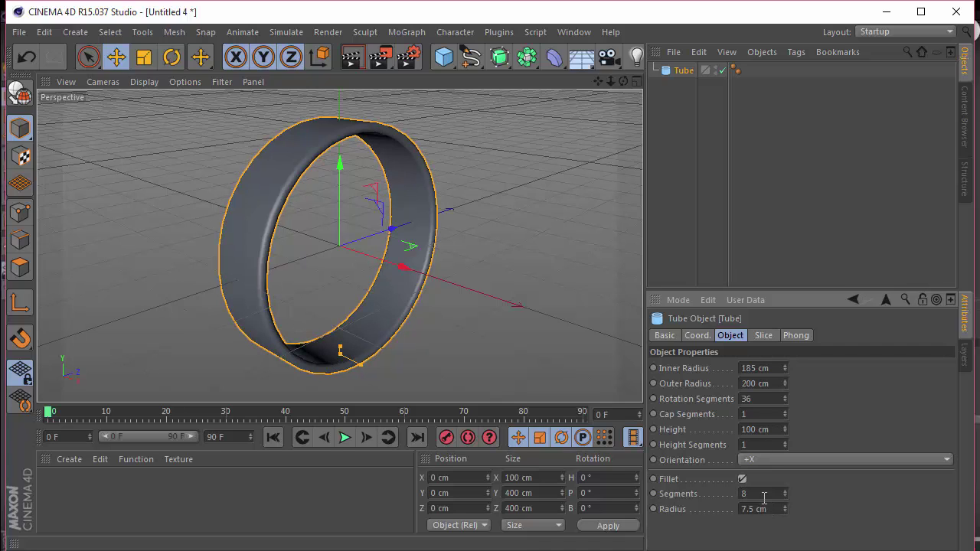
drag(764, 495, 593, 510)
text(6)
key(Return)
double_click(773, 508)
text(5)
key(Return)
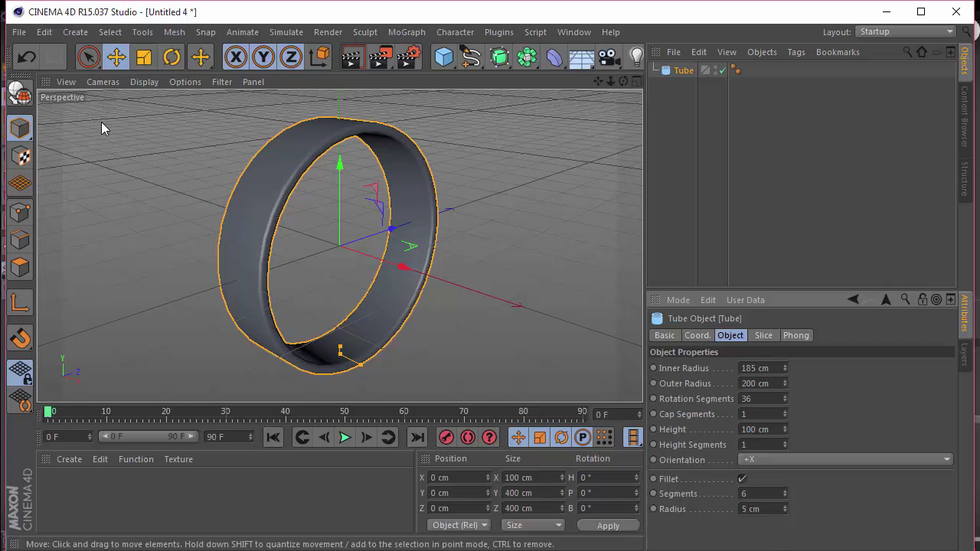
Display the perspective view in Gouraud Shading (Lines) to show the tube's segments.
click(138, 82)
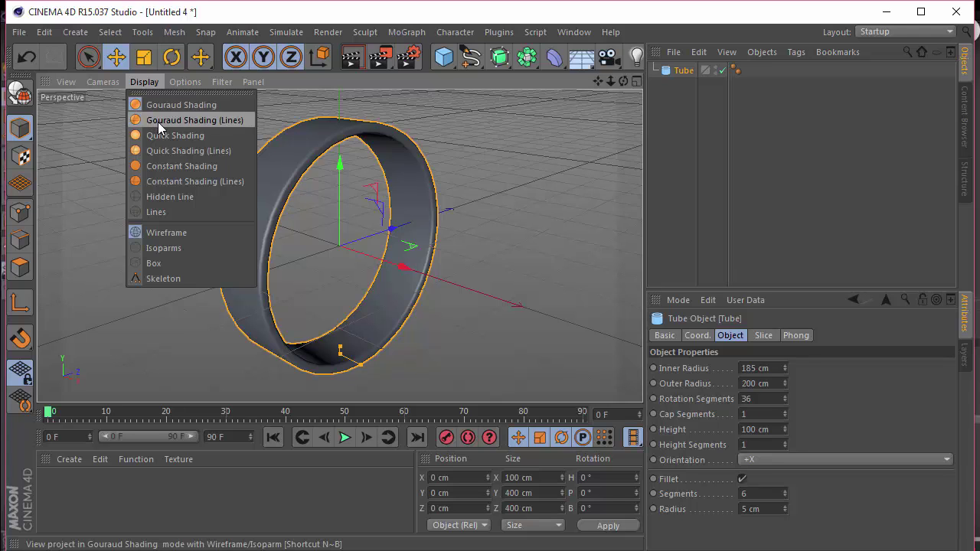
click(153, 120)
scroll(247, 186, up, 3)
scroll(313, 238, up, 2)
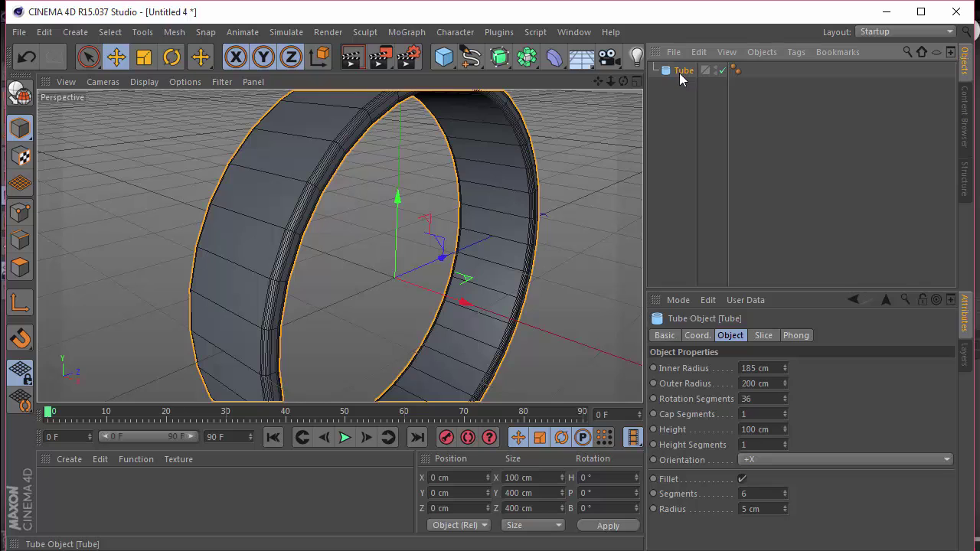
Convert the tube to an editable polygon object and enter point mode in a full-size top view.
click(21, 95)
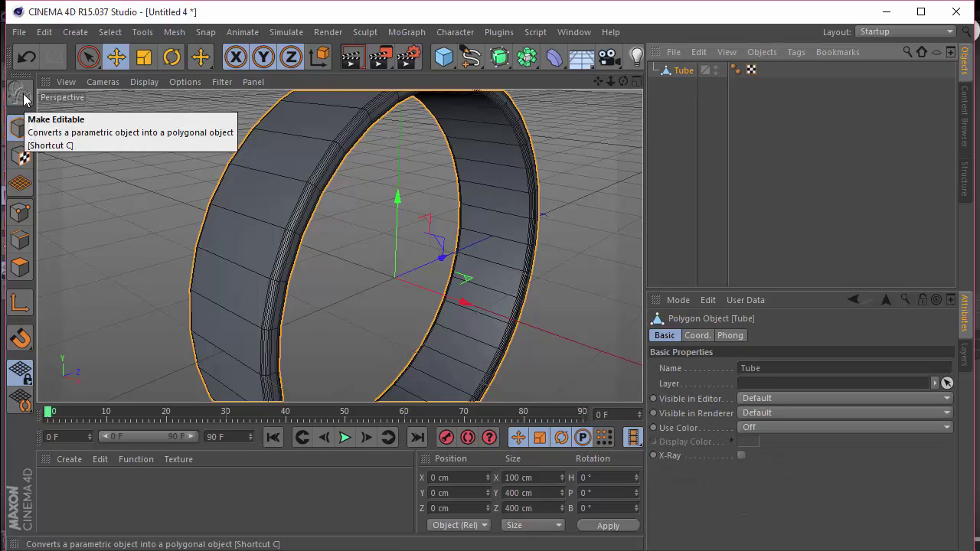
click(633, 83)
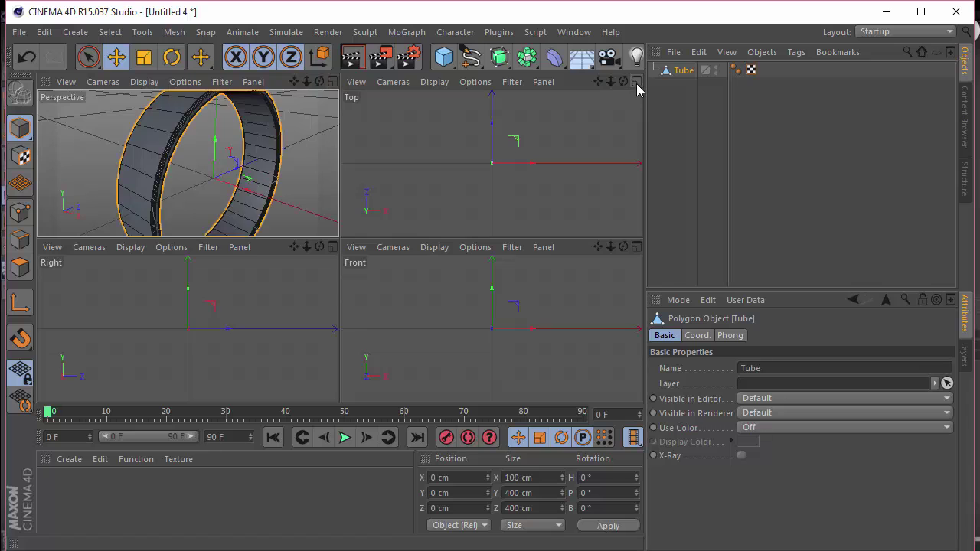
click(635, 84)
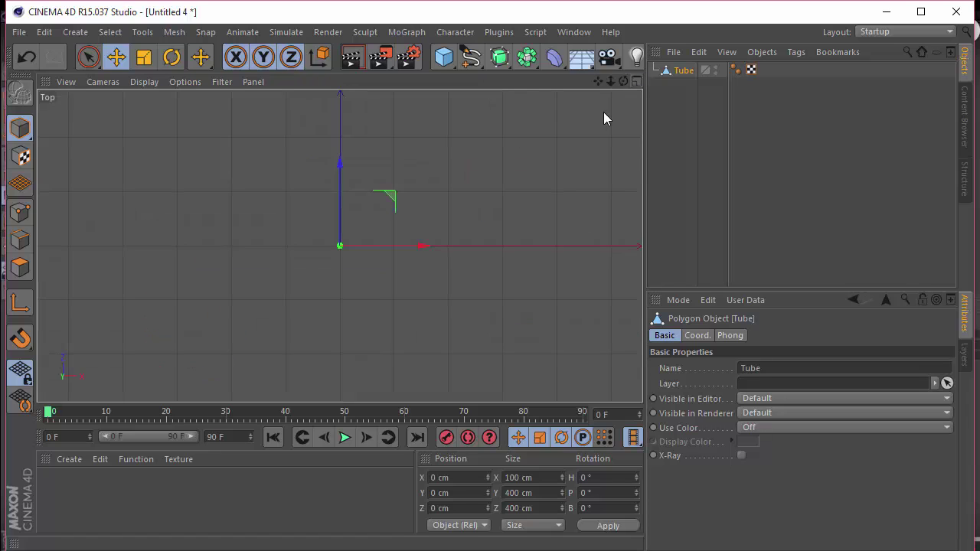
click(21, 212)
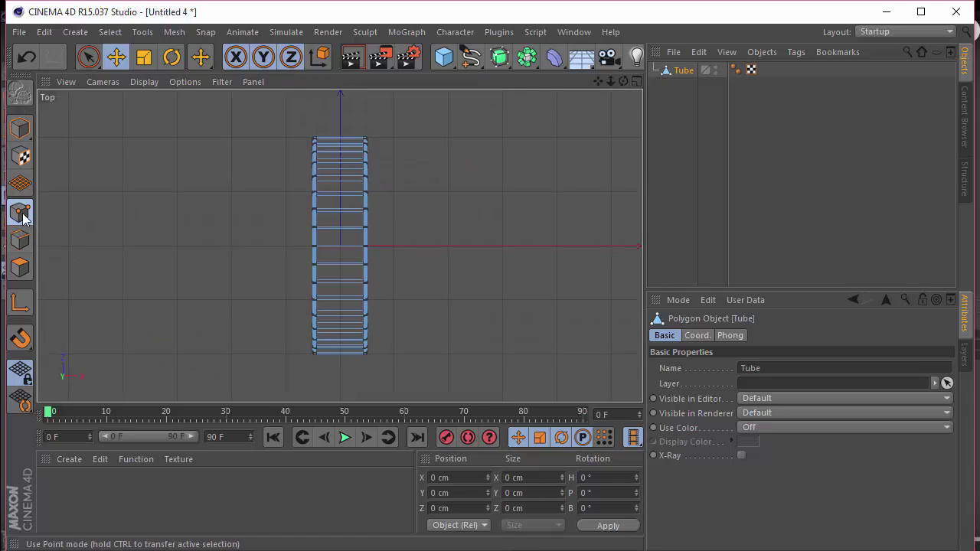
Cut two loops around the tube with the Knife in Loop mode, one each side of the centre line, the first at about 72% offset.
scroll(317, 236, up, 3)
scroll(339, 232, up, 5)
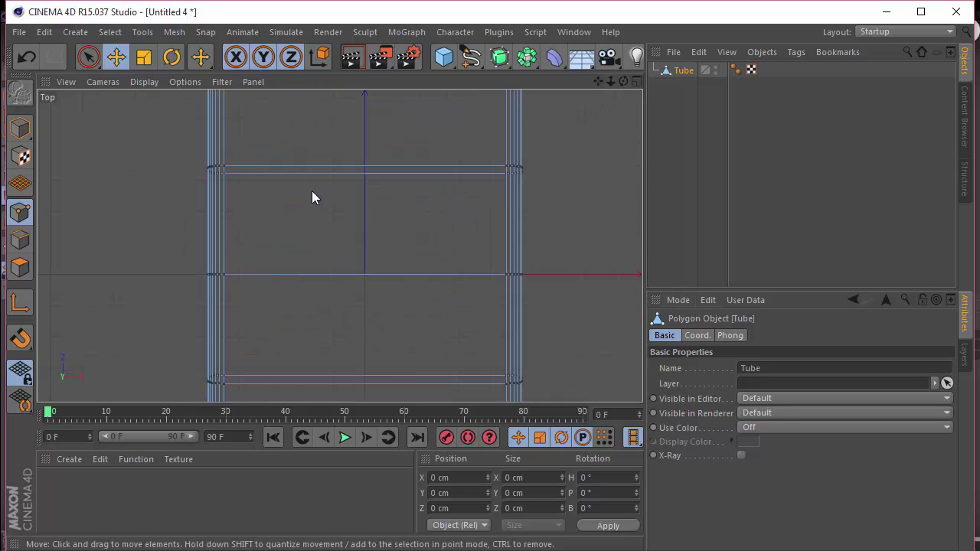
key(k)
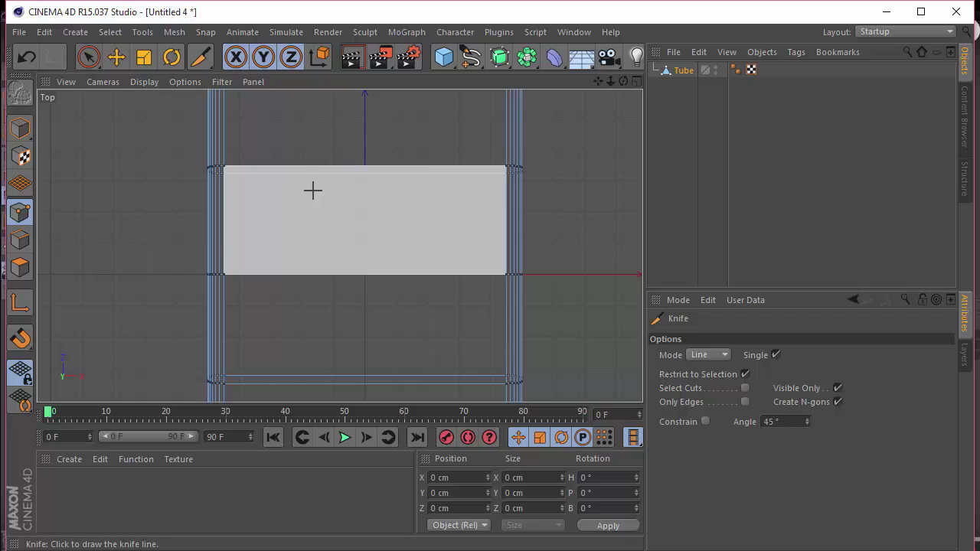
click(718, 356)
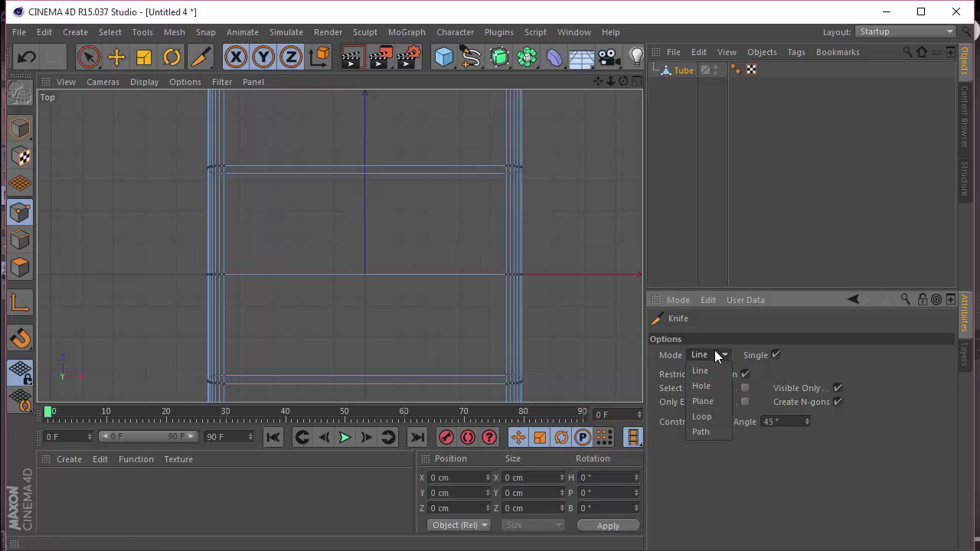
click(711, 415)
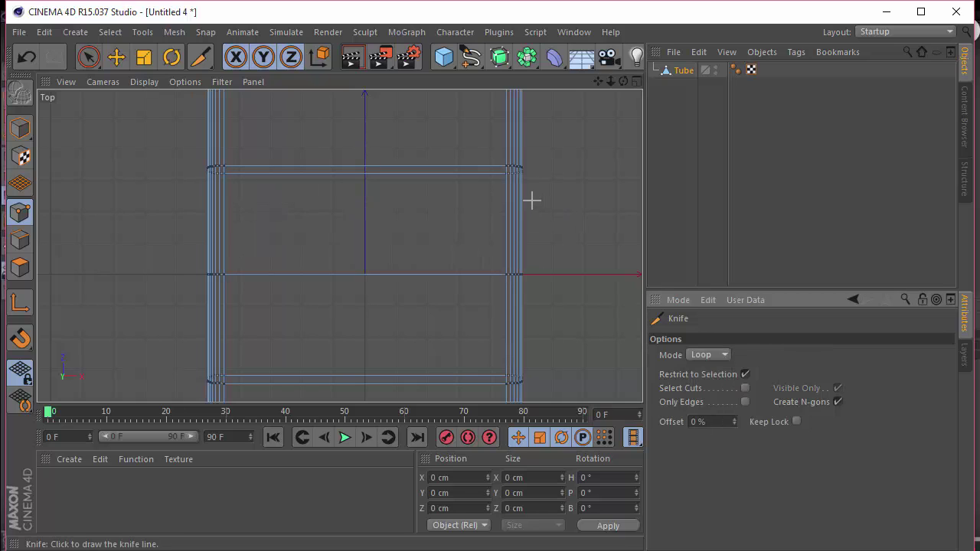
click(427, 166)
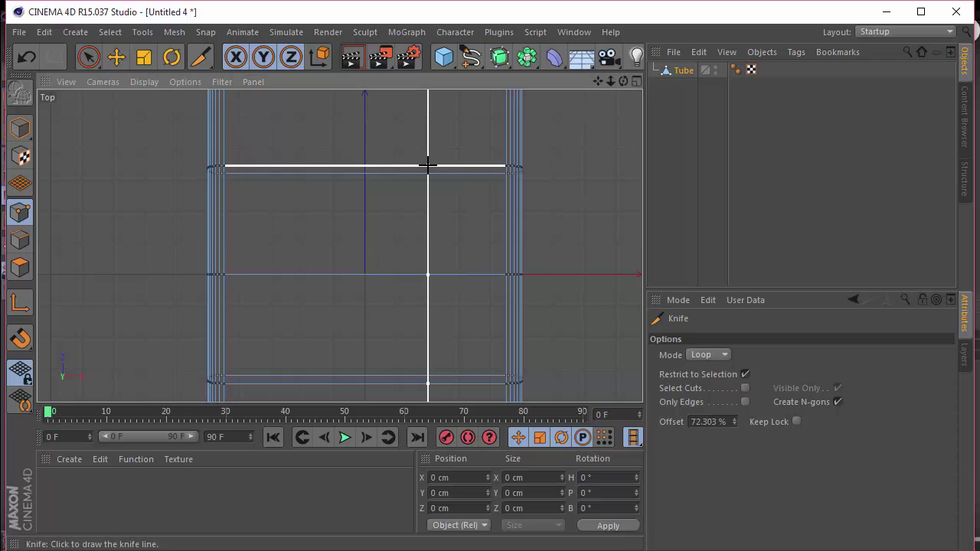
click(303, 165)
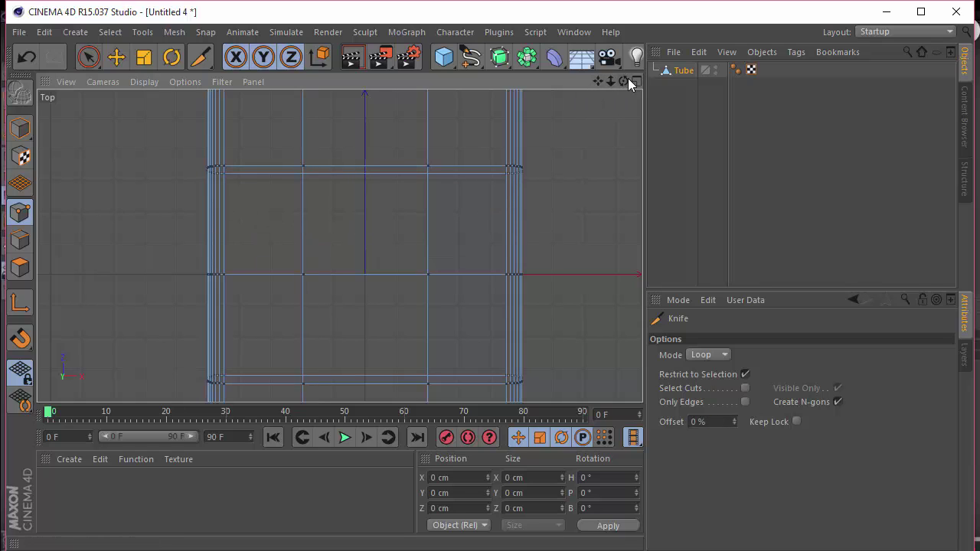
Try an extra loop cut between an existing cut and the ring's rim, checking it in the perspective view.
scroll(408, 166, up, 3)
drag(597, 82, 593, 110)
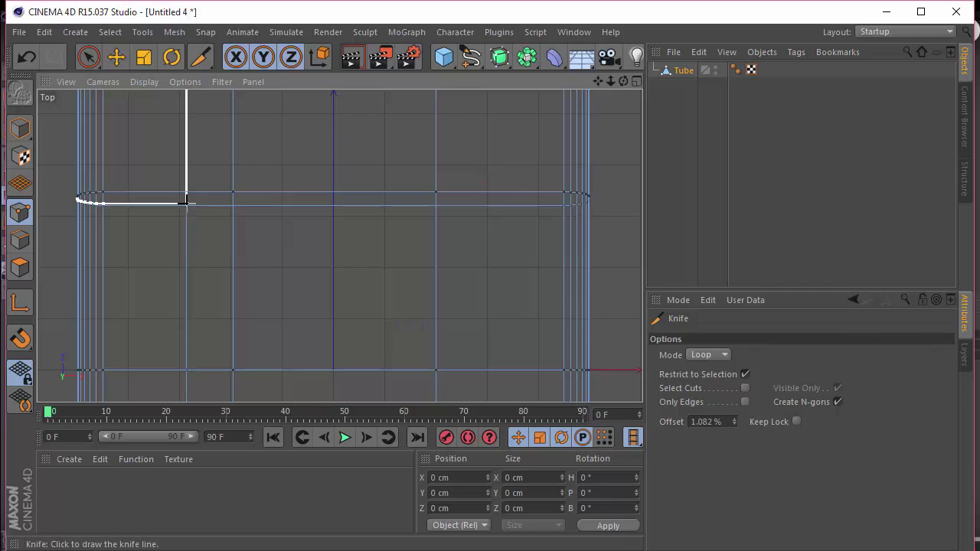
click(636, 81)
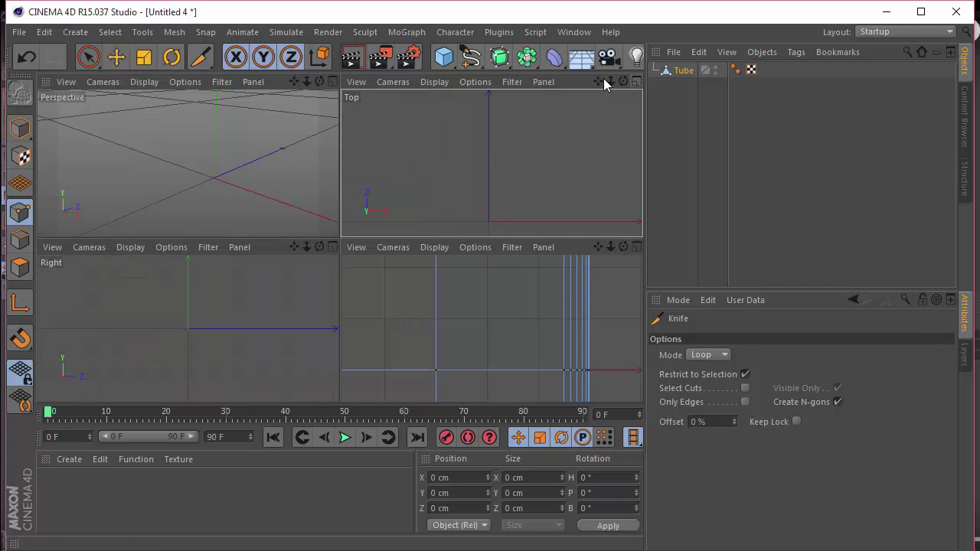
click(332, 81)
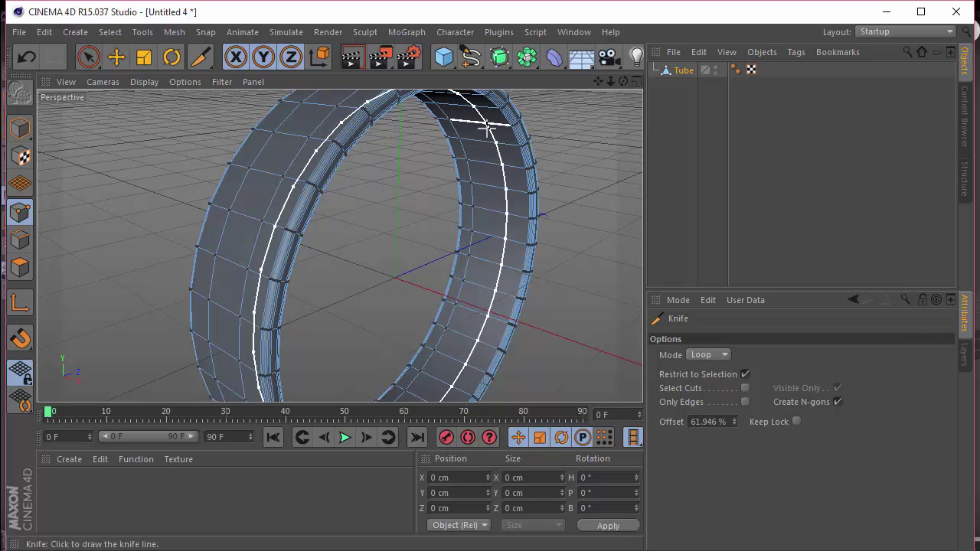
click(636, 82)
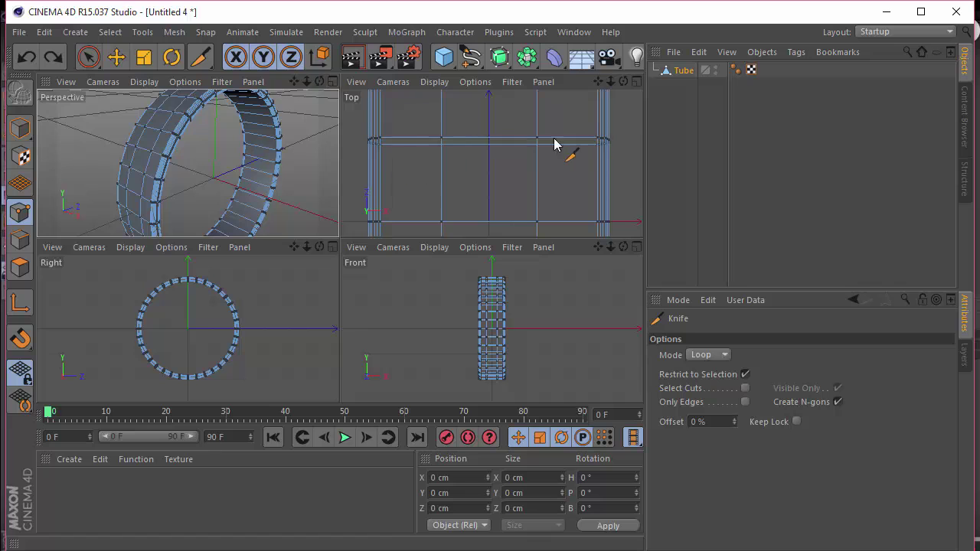
click(636, 81)
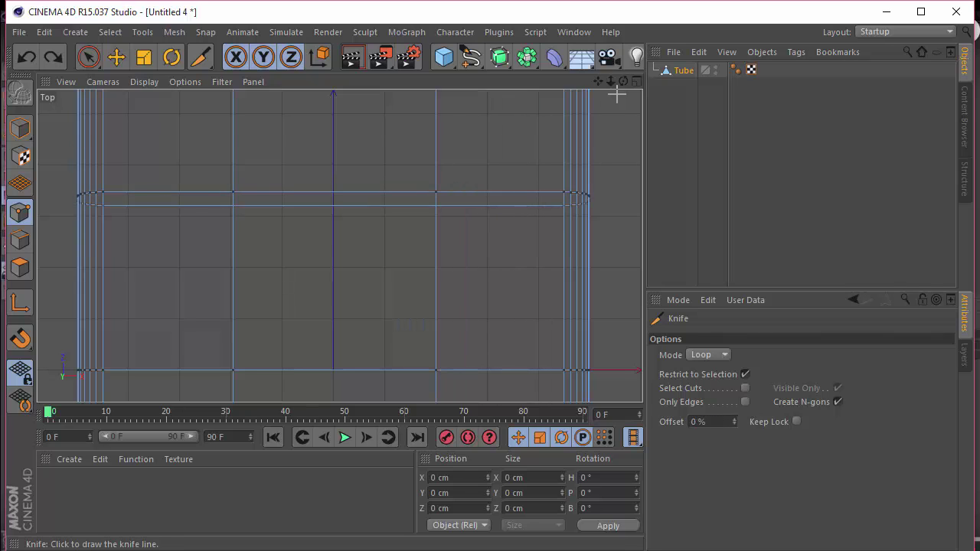
click(638, 83)
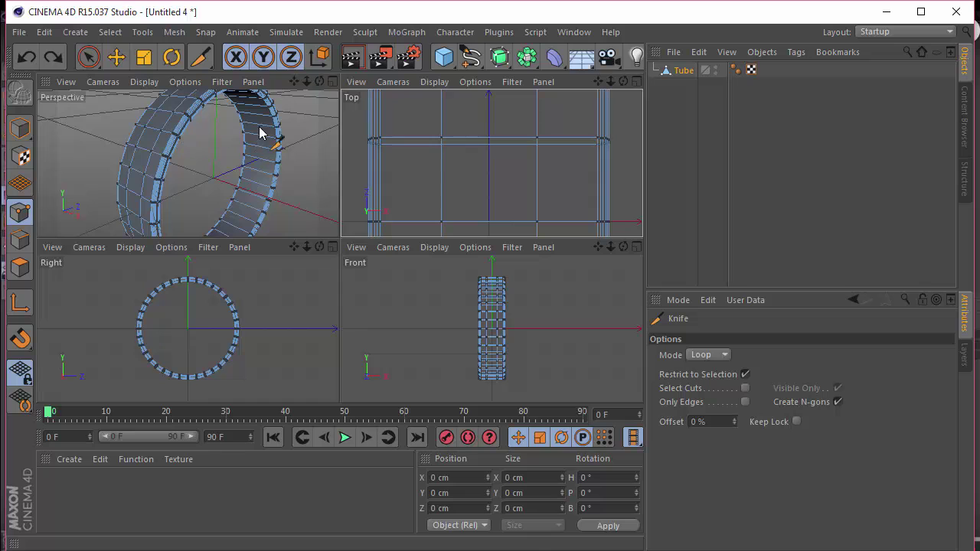
click(637, 81)
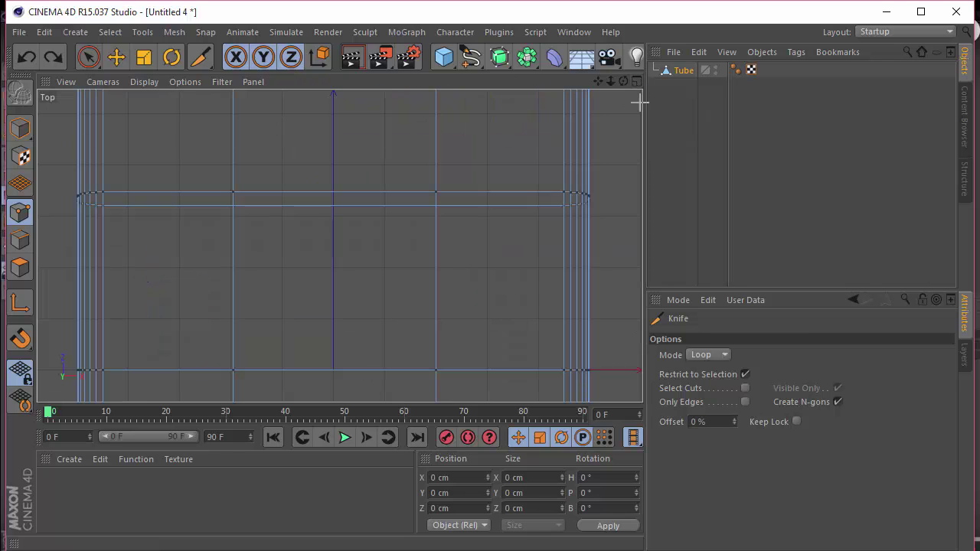
click(636, 81)
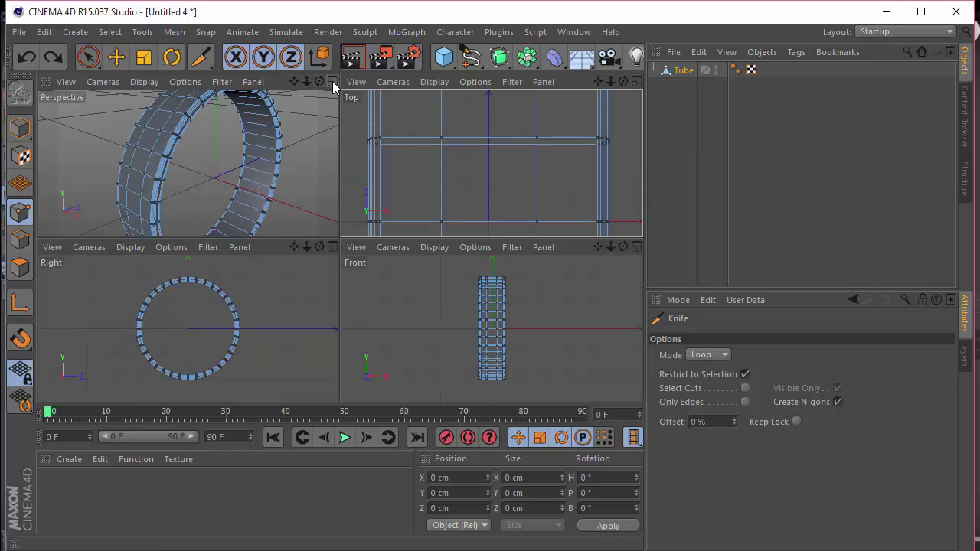
Loop-select the centre band of polygons between the two cuts on the tube's outer face, in a full-size perspective view.
click(332, 81)
click(21, 275)
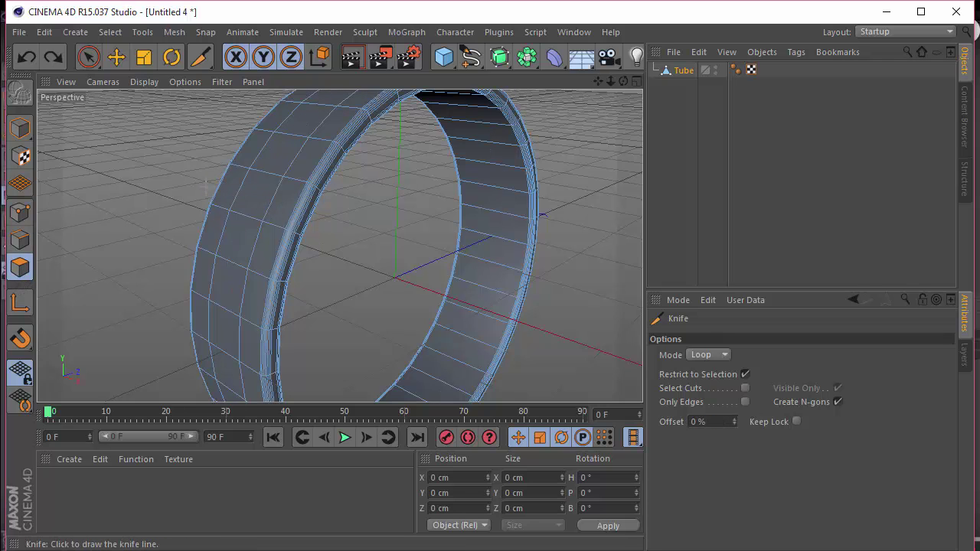
key(u)
key(l)
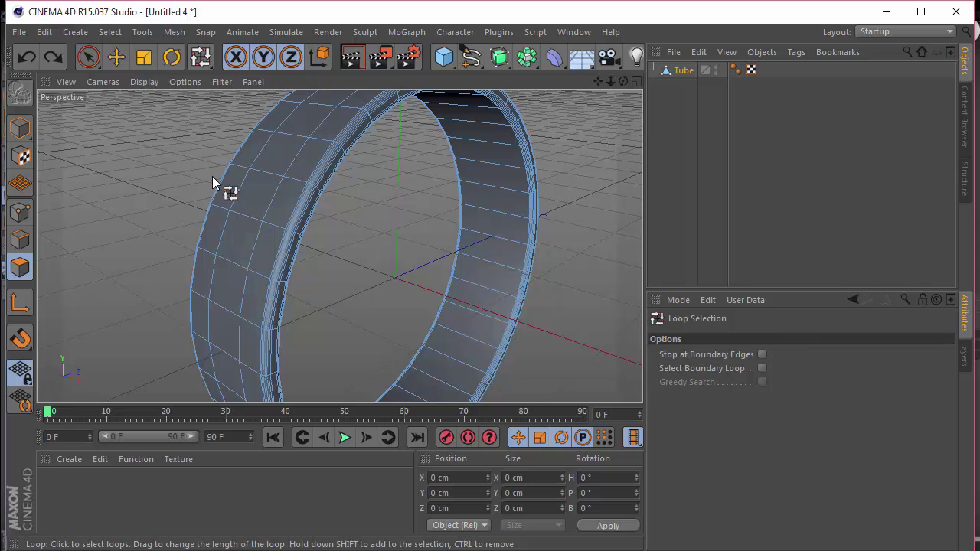
click(109, 32)
click(141, 136)
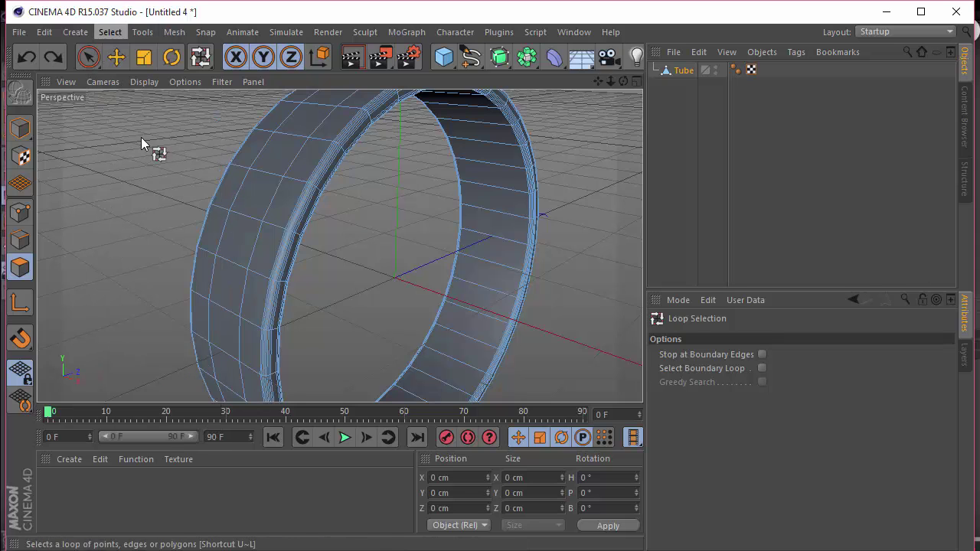
click(295, 135)
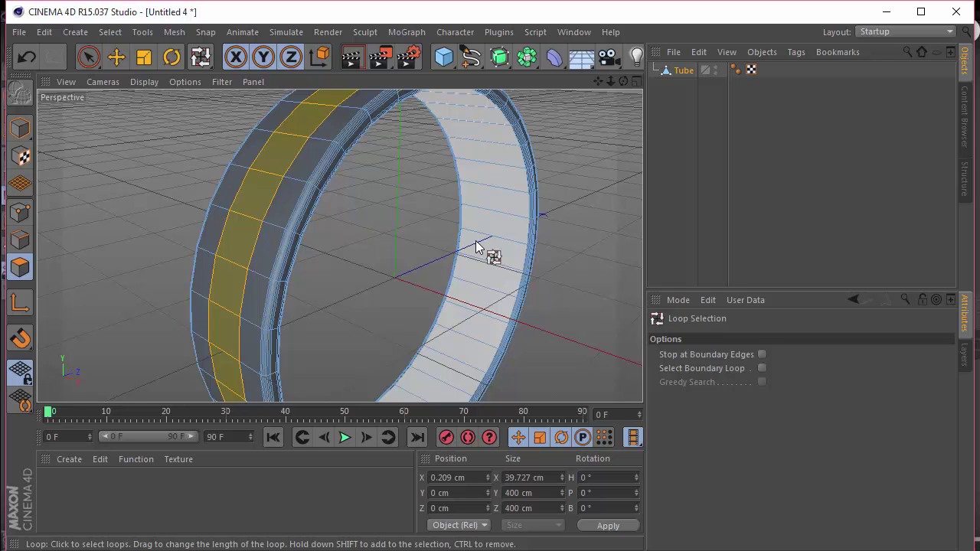
Extrude the selected centre band outward with an offset of 10 cm.
right_click(394, 184)
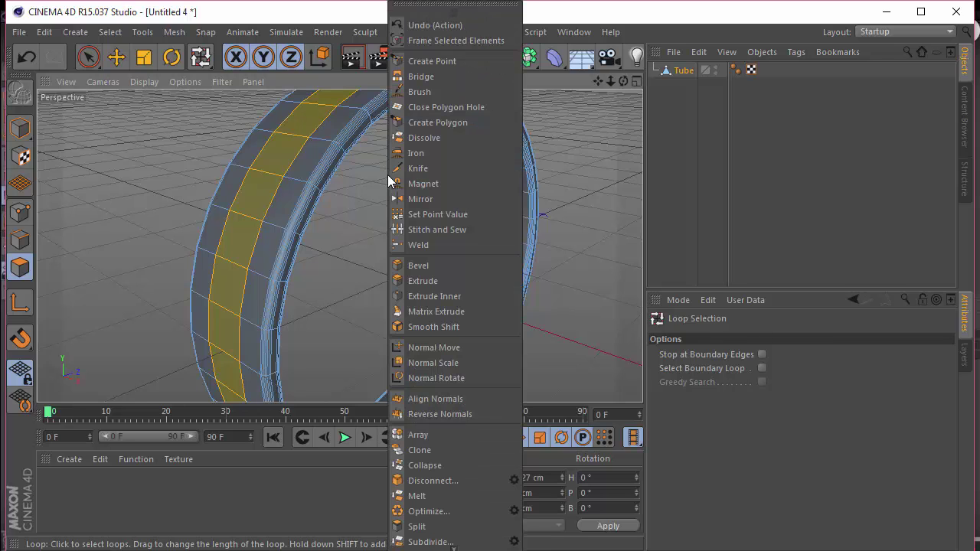
click(432, 280)
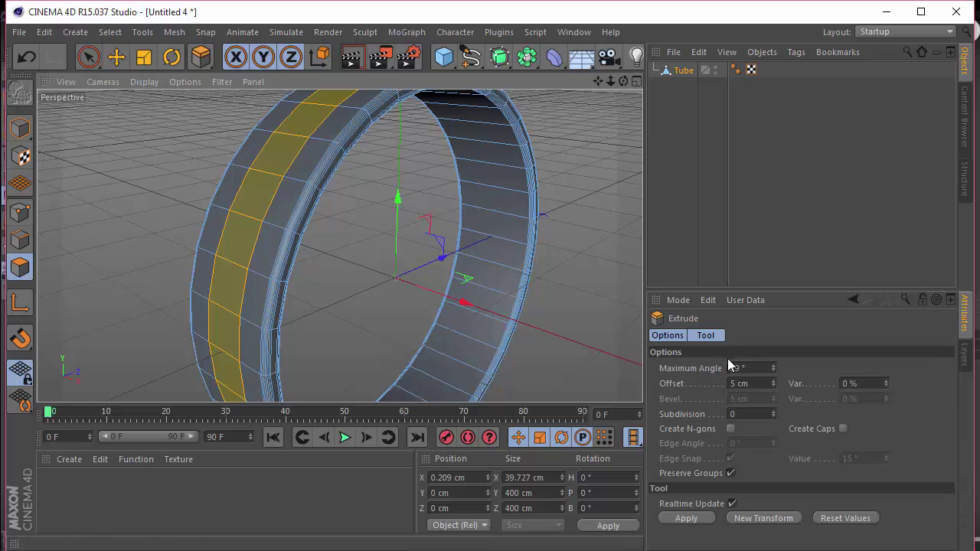
text(10)
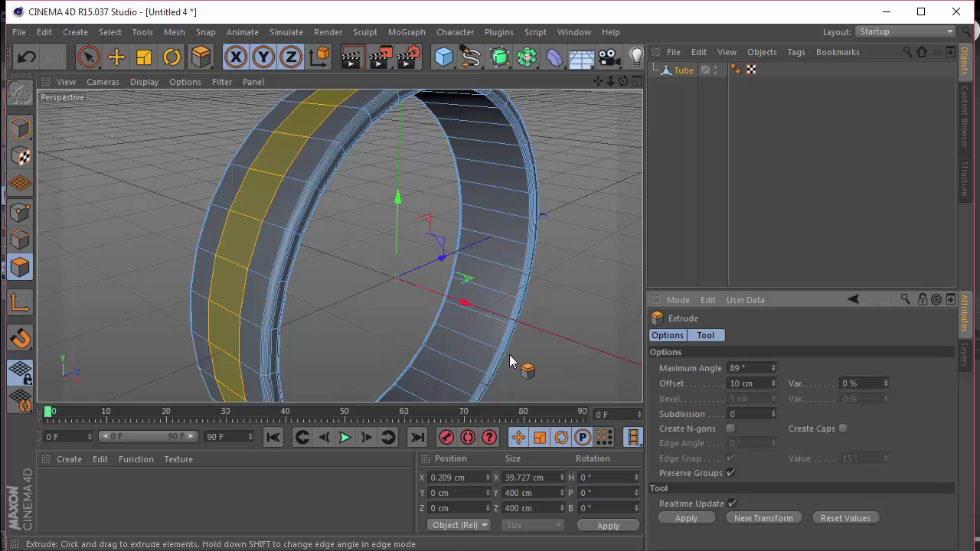
key(Return)
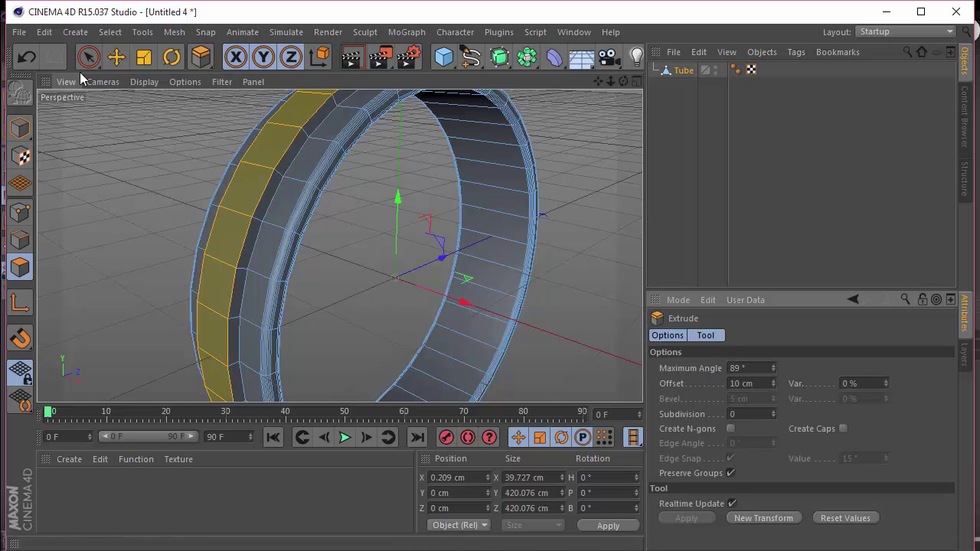
Add the side-wall polygon loops of the raised band to the selection with Loop Selection.
key(u)
key(l)
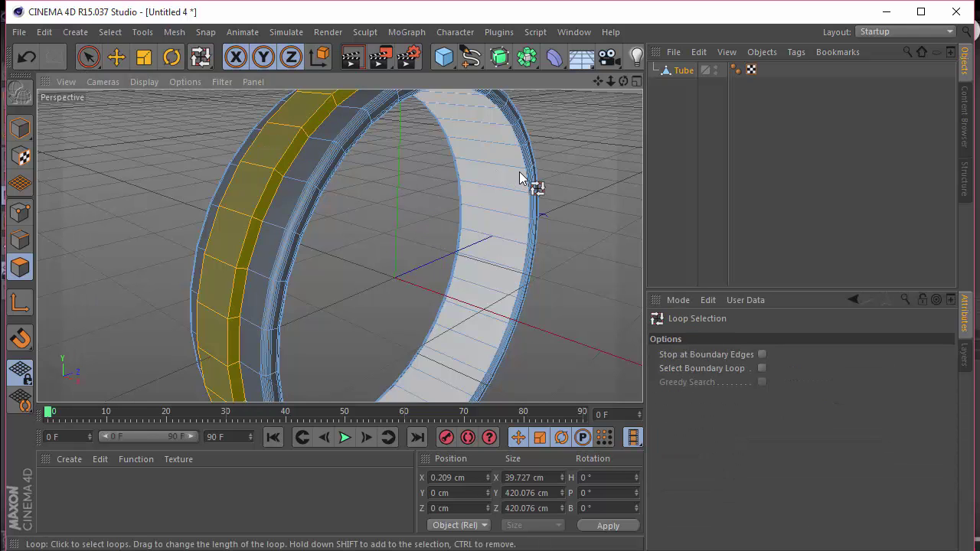
drag(623, 81, 781, 86)
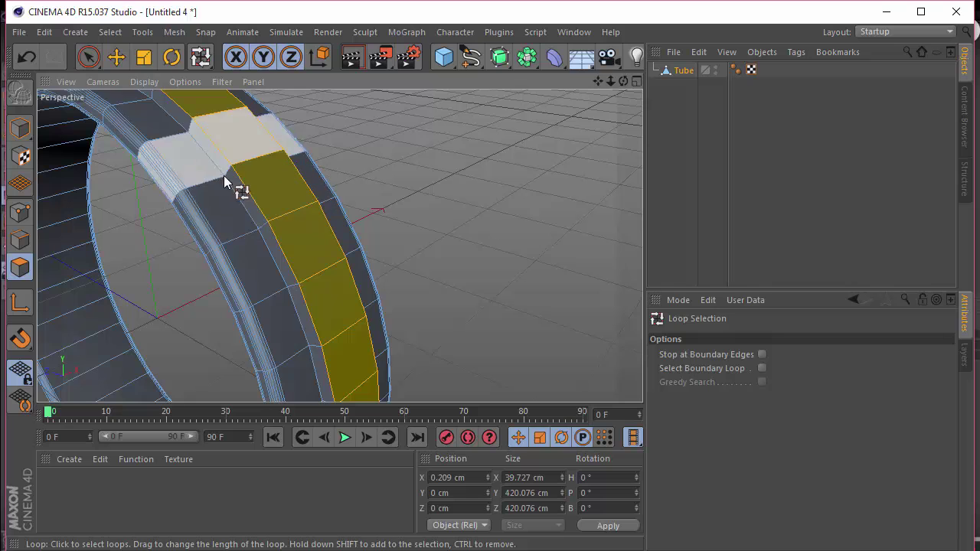
Store the selected band polygons as a polygon selection tag and name it White.
click(110, 31)
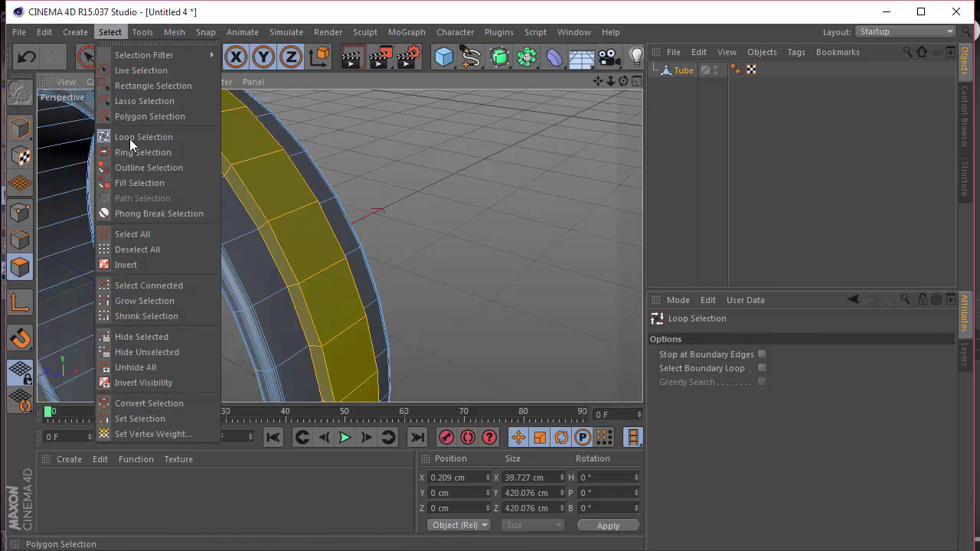
click(134, 415)
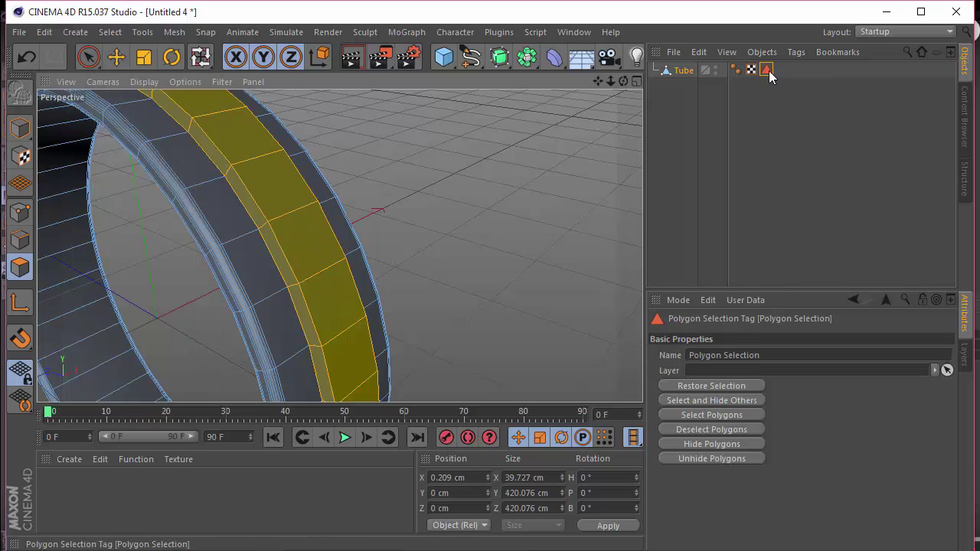
click(774, 355)
text(White)
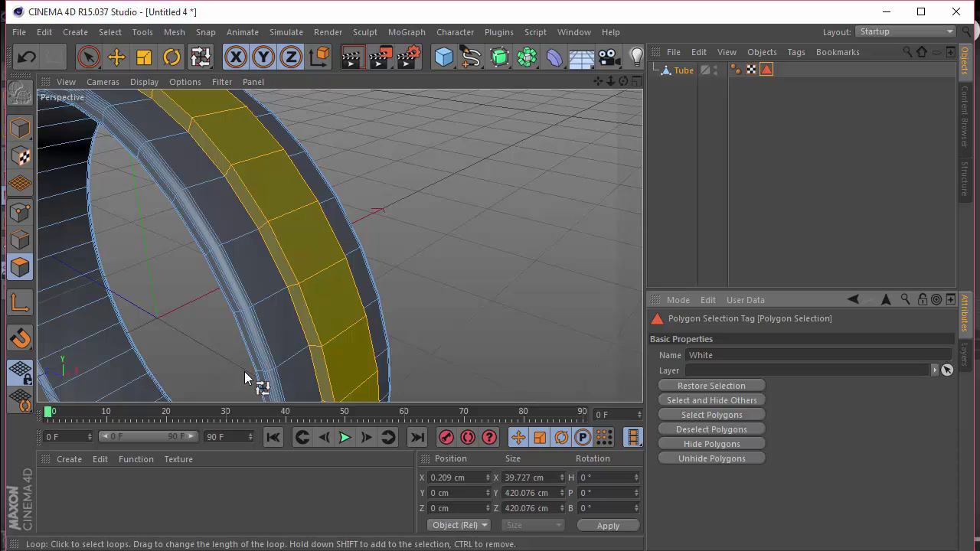
Test the White selection tag by clearing the polygon selection and restoring it from the tag, and finally deselect the tube.
click(703, 121)
click(681, 70)
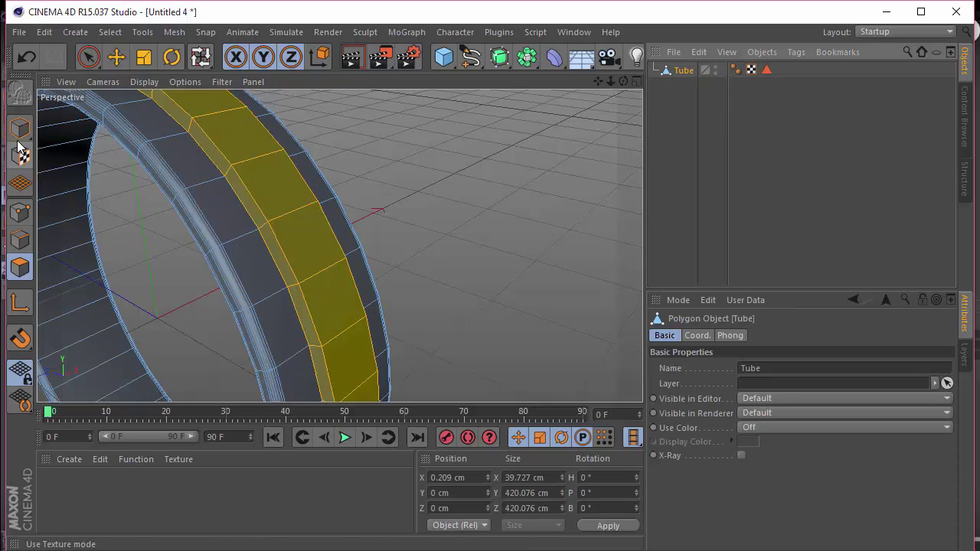
click(20, 128)
click(20, 267)
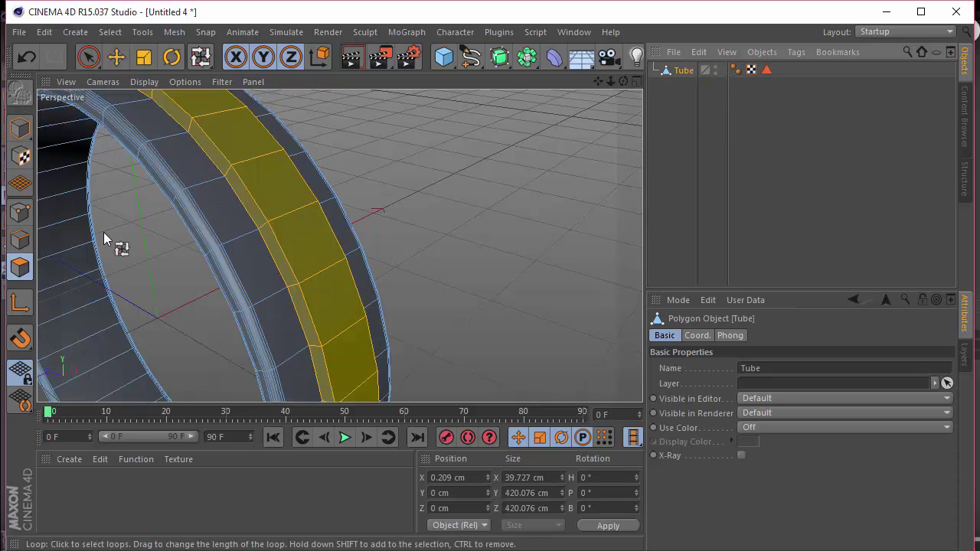
click(88, 56)
click(514, 160)
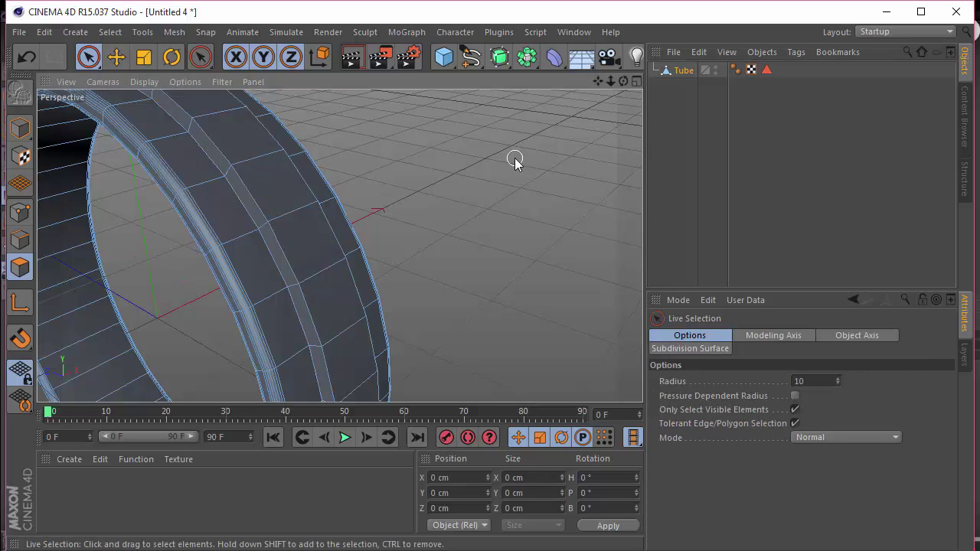
click(765, 70)
double_click(766, 71)
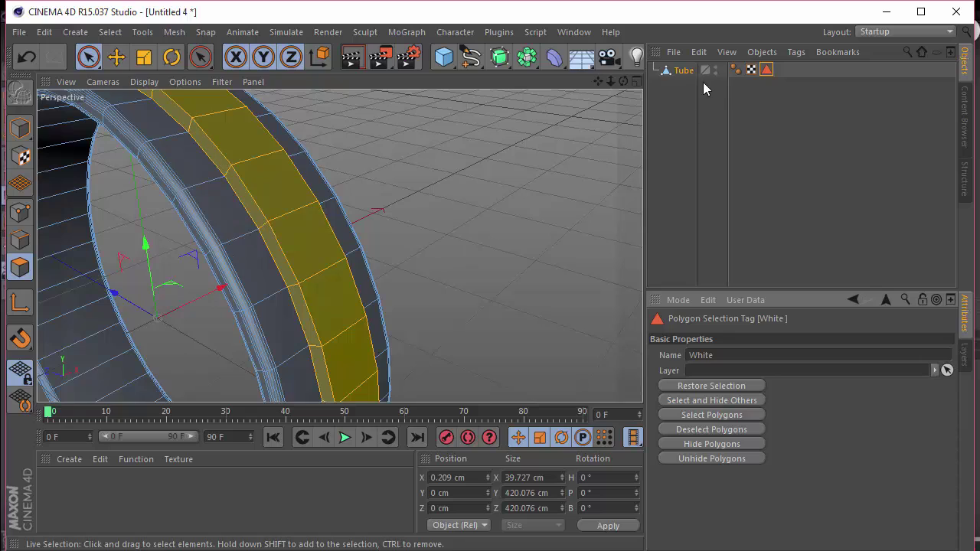
drag(625, 80, 340, 245)
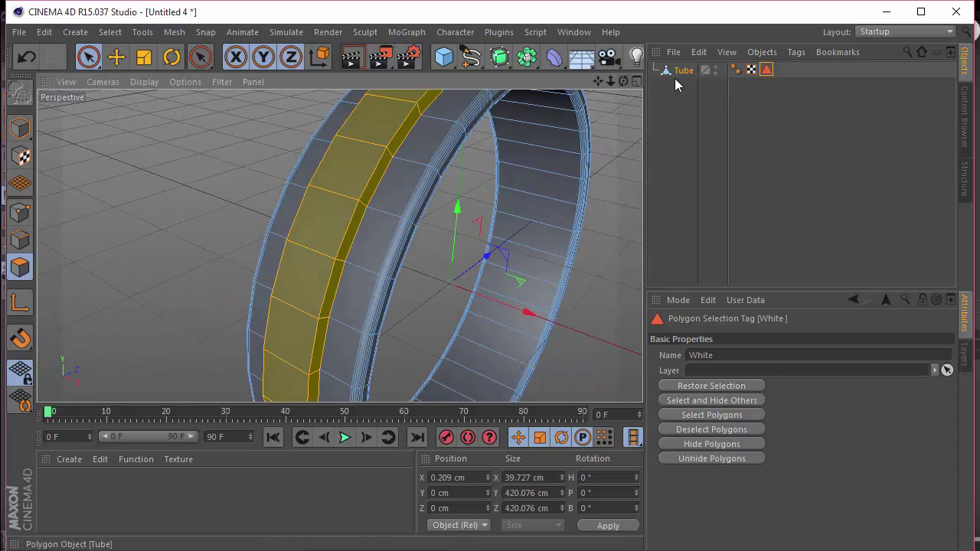
click(693, 111)
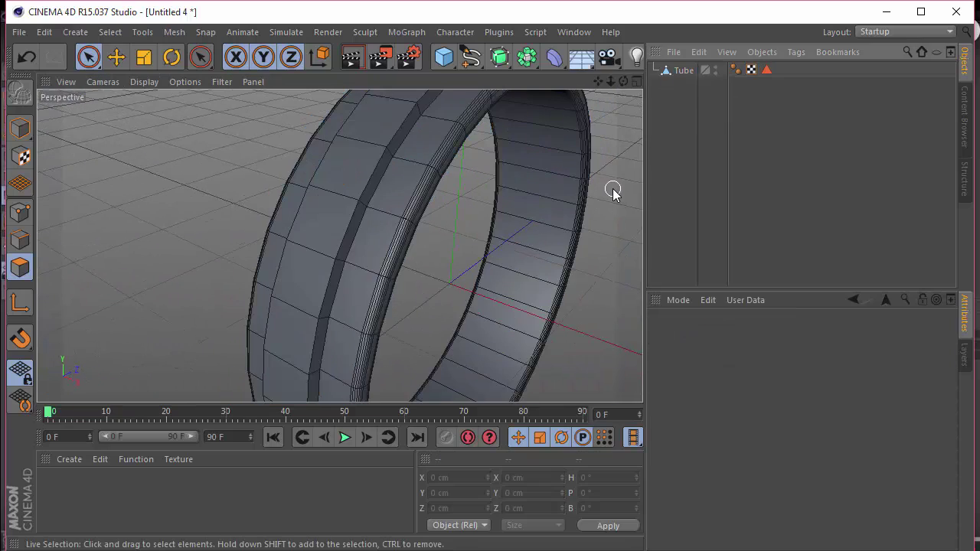
Add a cube and set its size to 270 cm in X, 70 cm in Y and 70 cm in Z.
drag(598, 82, 339, 244)
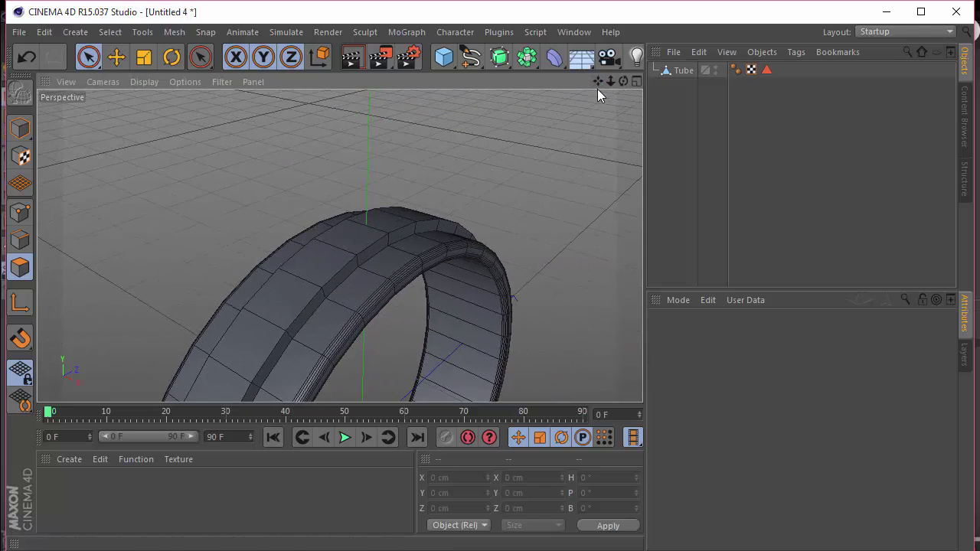
click(443, 57)
click(726, 368)
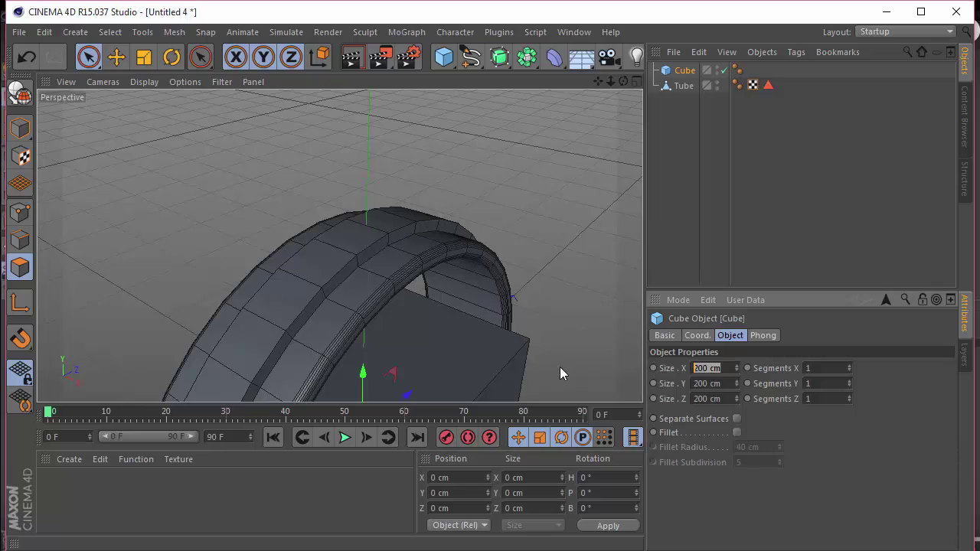
text(270)
key(Tab)
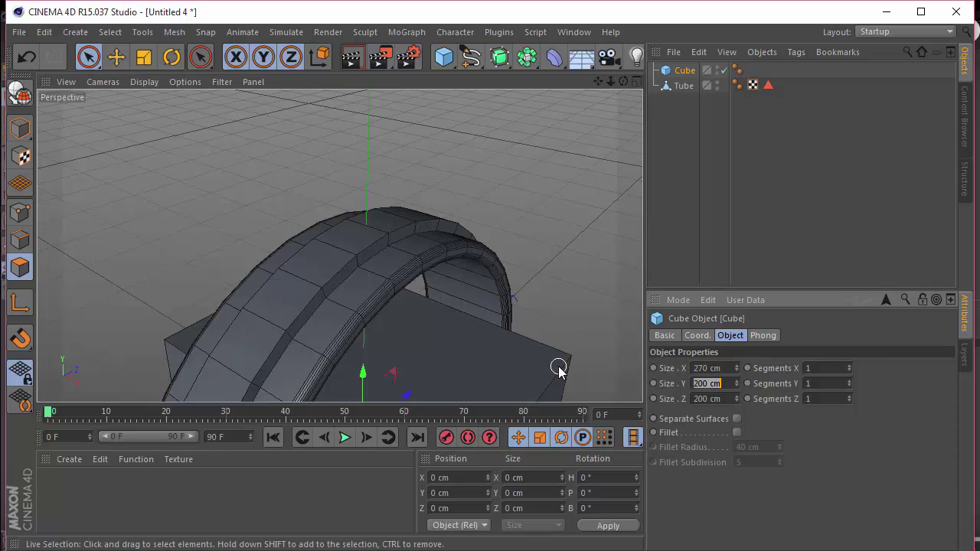
text(40)
key(Tab)
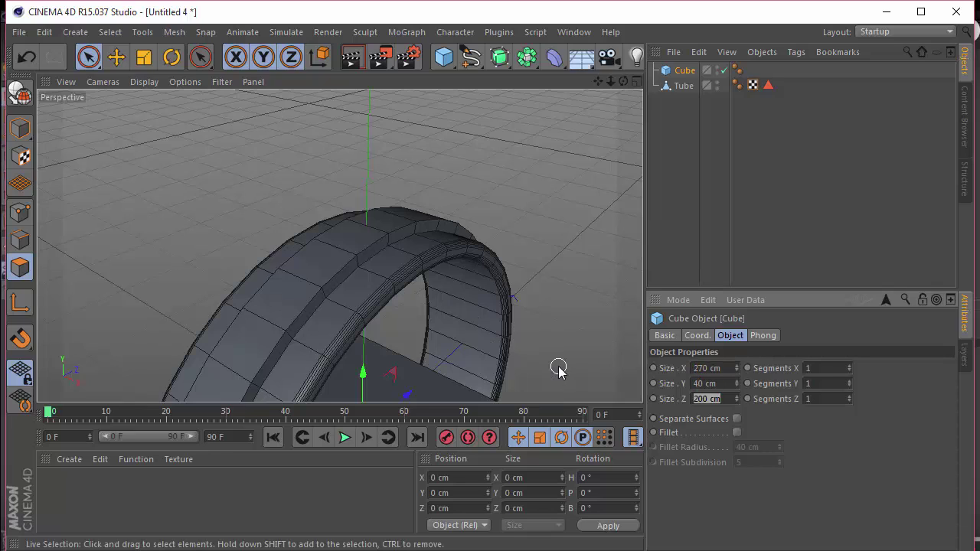
drag(728, 387, 397, 411)
text(70)
key(Tab)
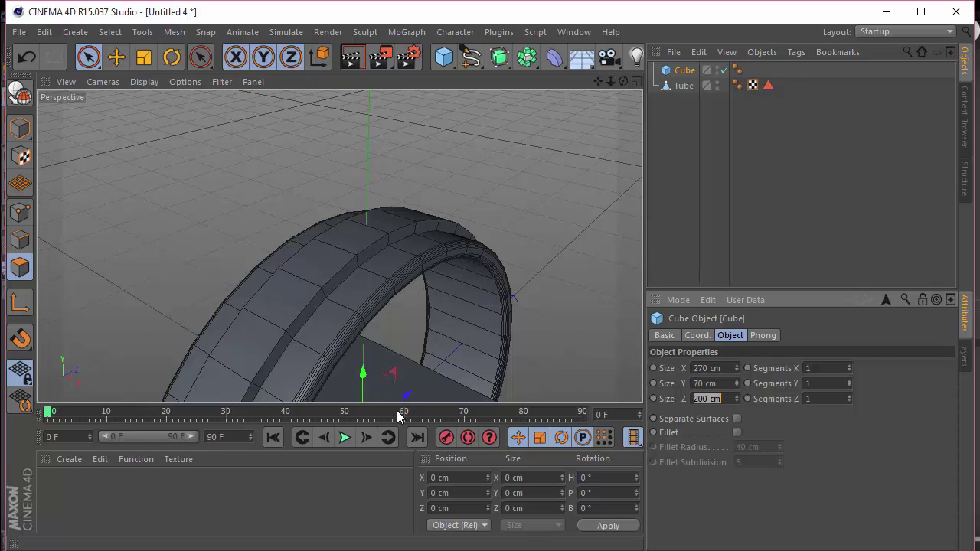
text(70)
key(Return)
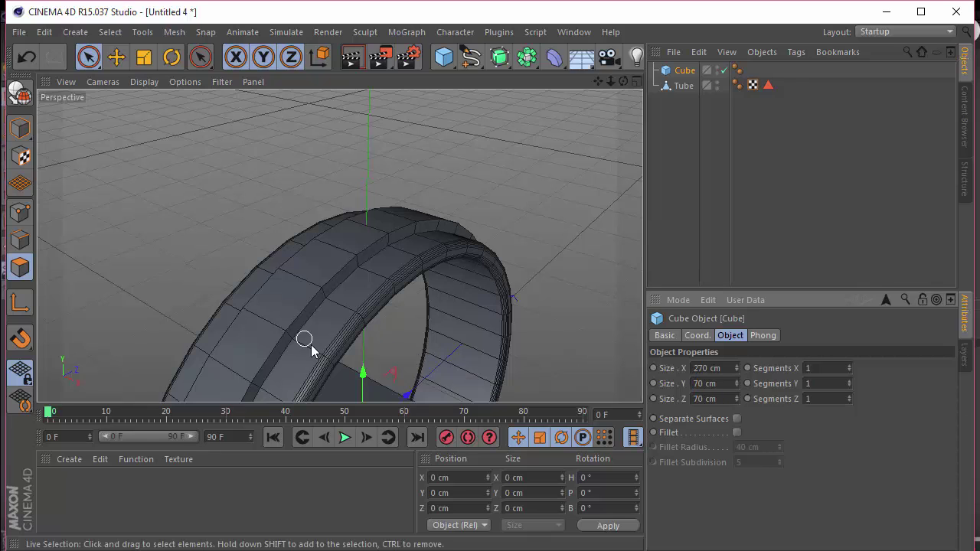
Raise the cube to sit on top of the ring and add a Taper deformer as its child.
drag(364, 375, 346, 117)
drag(556, 60, 971, 78)
drag(689, 69, 683, 87)
scroll(556, 157, down, 6)
drag(461, 252, 466, 149)
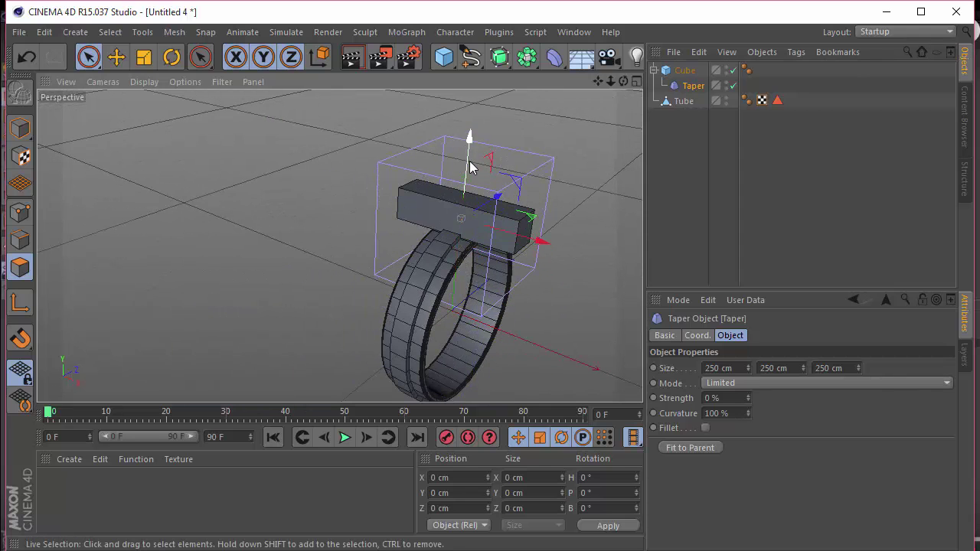
Set the Taper deformer's strength to 115%.
scroll(518, 223, up, 5)
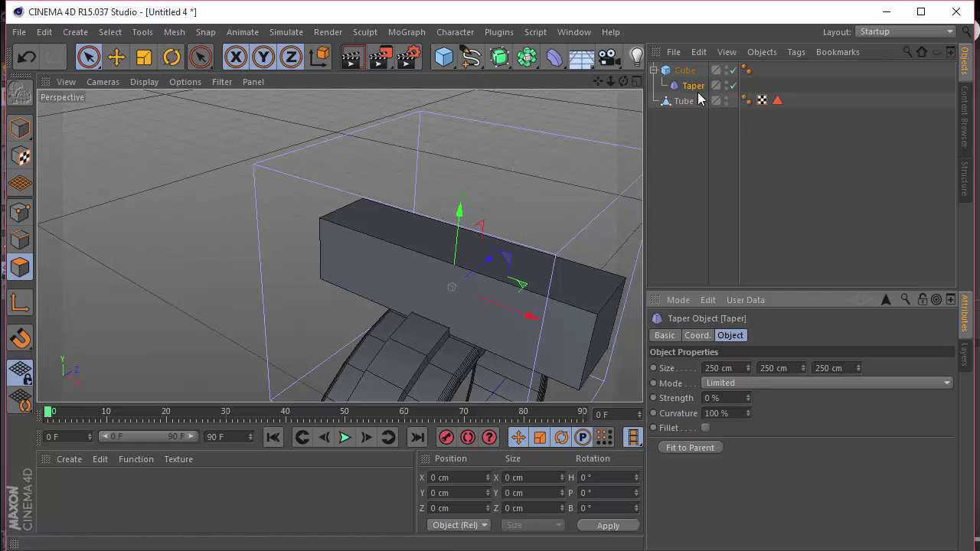
click(730, 399)
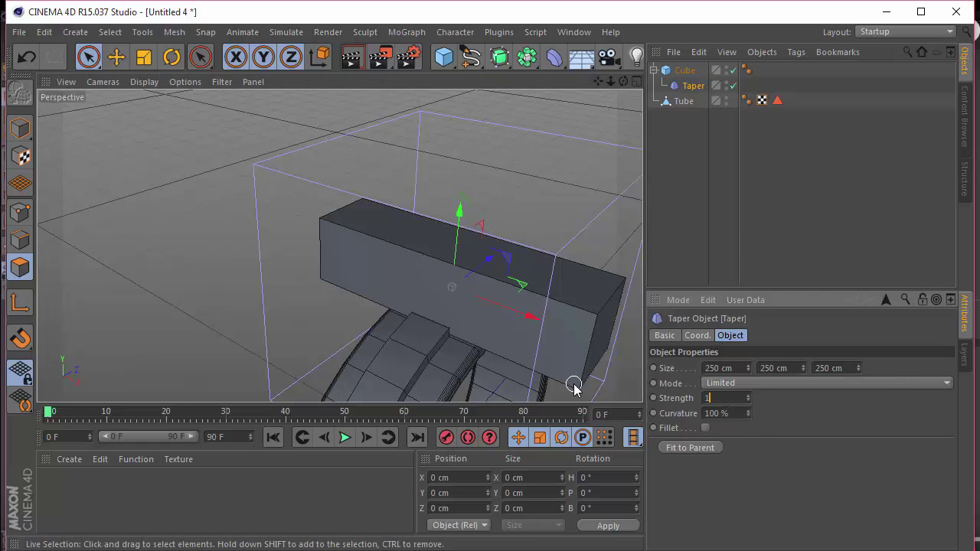
text(115)
key(Return)
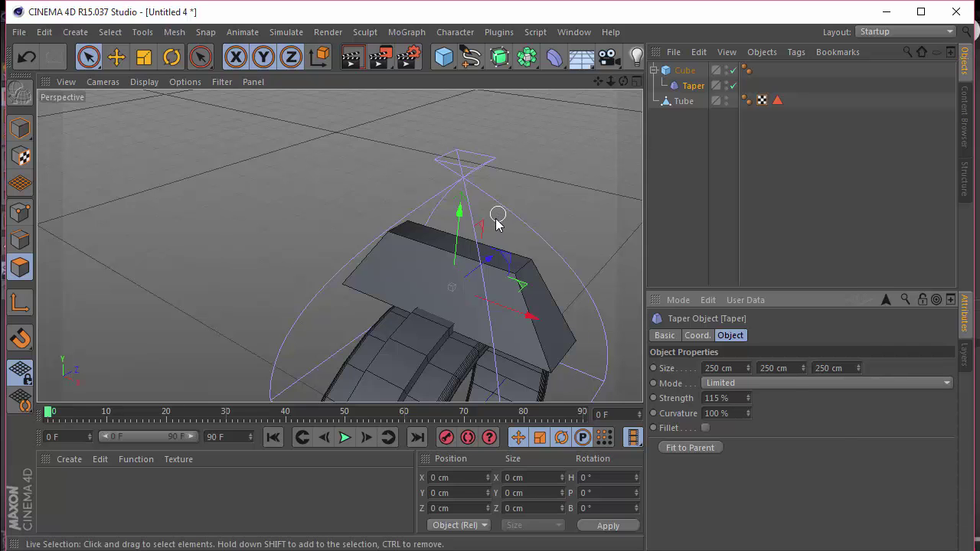
Rotate the Taper deformer to a pitch of 180° so the block narrows towards the ring, and switch to model mode.
key(r)
drag(448, 258, 476, 395)
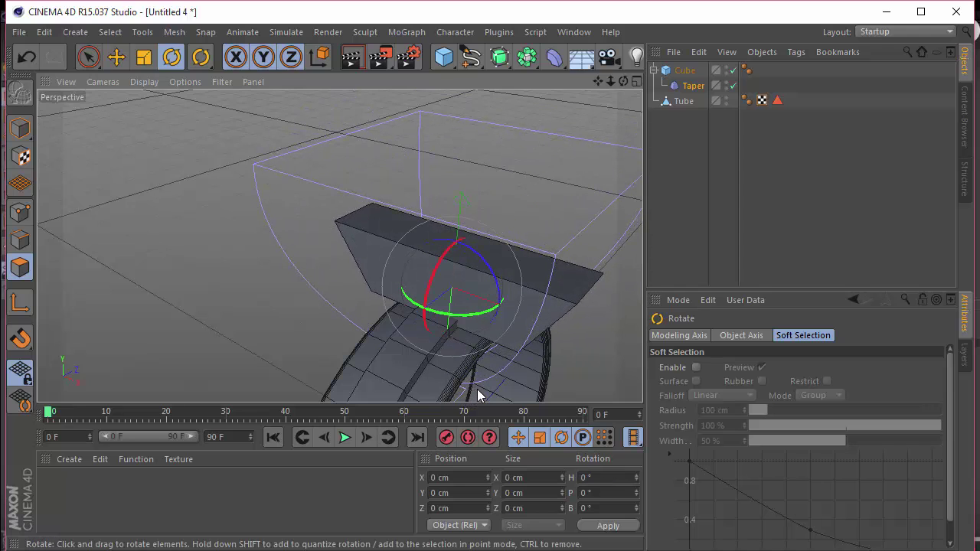
click(20, 128)
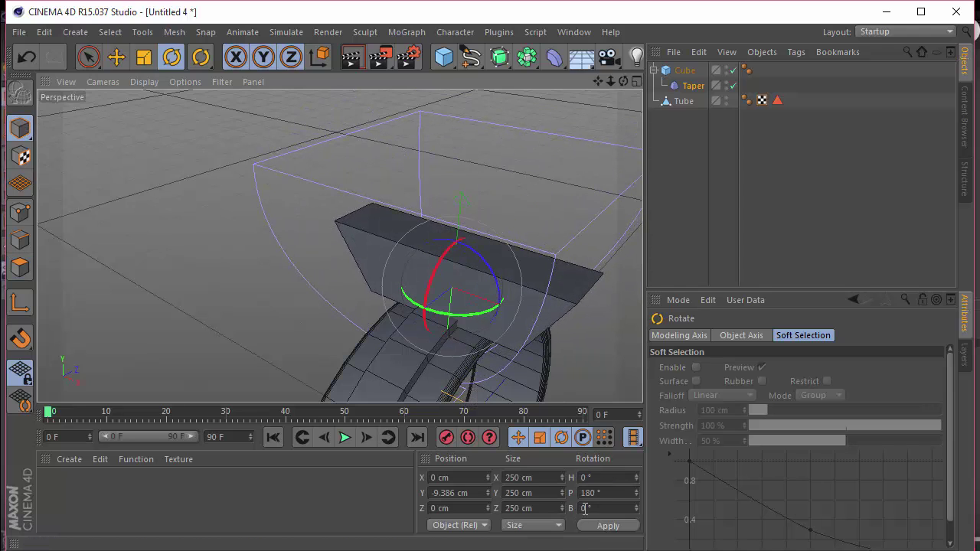
Add a Boole object and place the tube and then the tapered cube inside it to cut the block out of the ring.
click(612, 492)
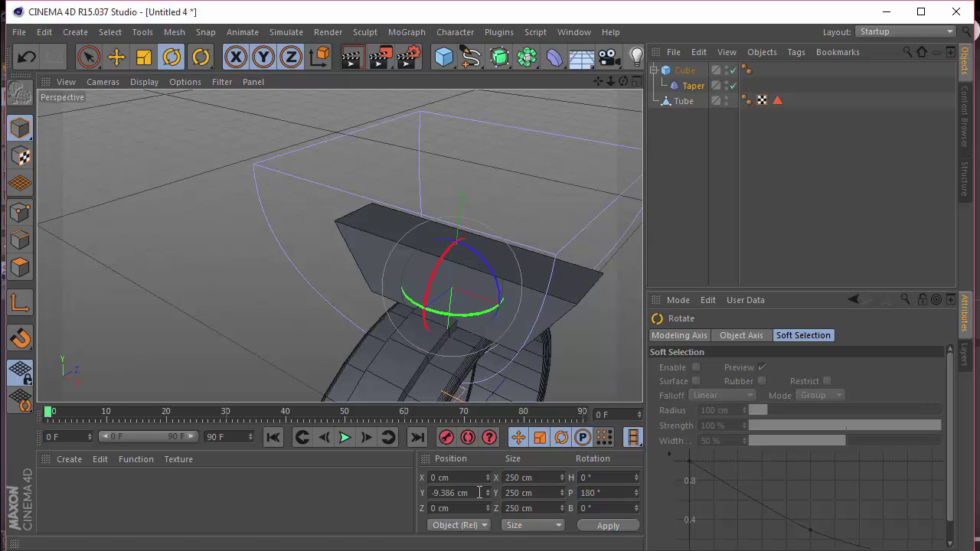
drag(598, 81, 408, 6)
scroll(379, 212, down, 3)
drag(623, 81, 535, 69)
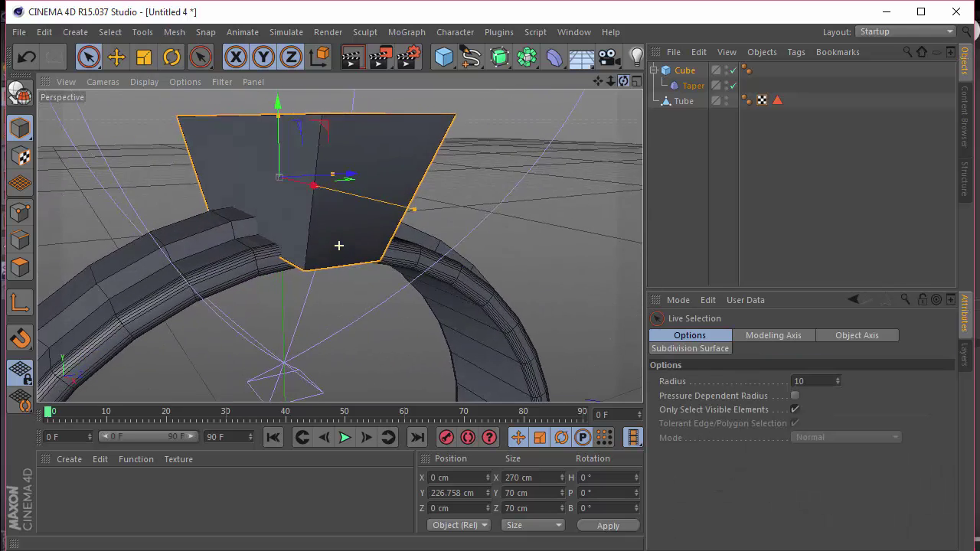
mouse_move(623, 81)
mouse_down()
mouse_move(523, 84)
mouse_move(569, 75)
mouse_move(623, 83)
mouse_up()
key(ctrl+z)
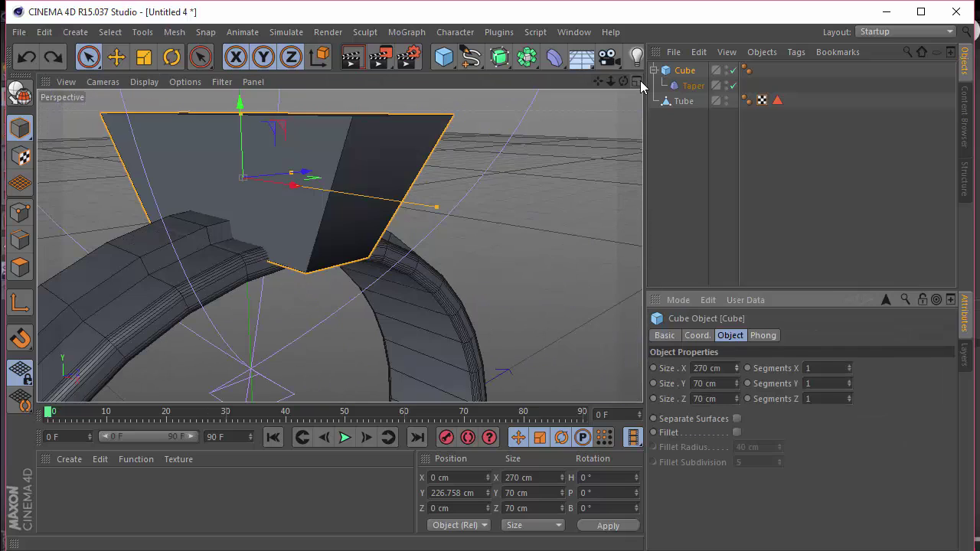
drag(623, 81, 585, 75)
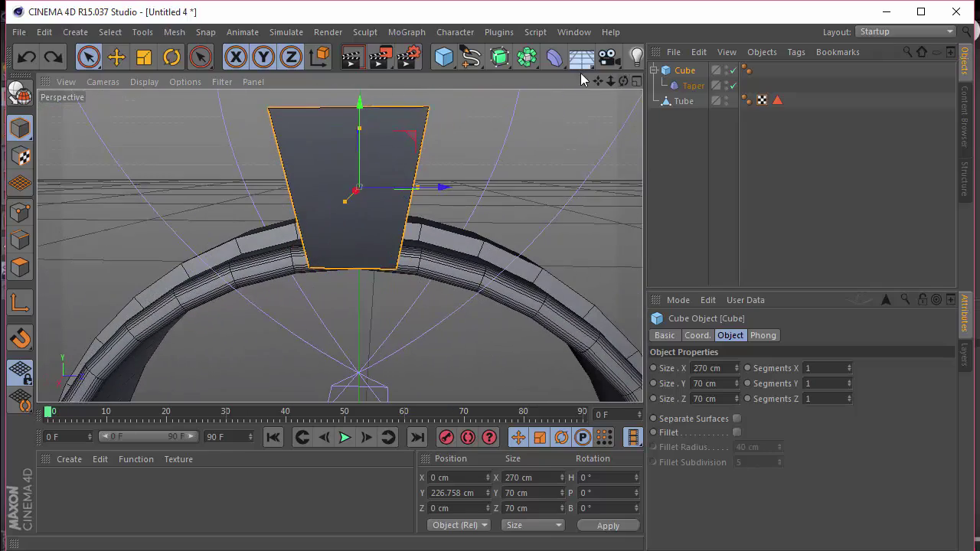
drag(526, 57, 789, 81)
mouse_move(682, 102)
mouse_down()
mouse_move(681, 73)
mouse_move(693, 93)
mouse_up()
click(688, 175)
alt+drag(339, 245, 339, 245)
click(678, 71)
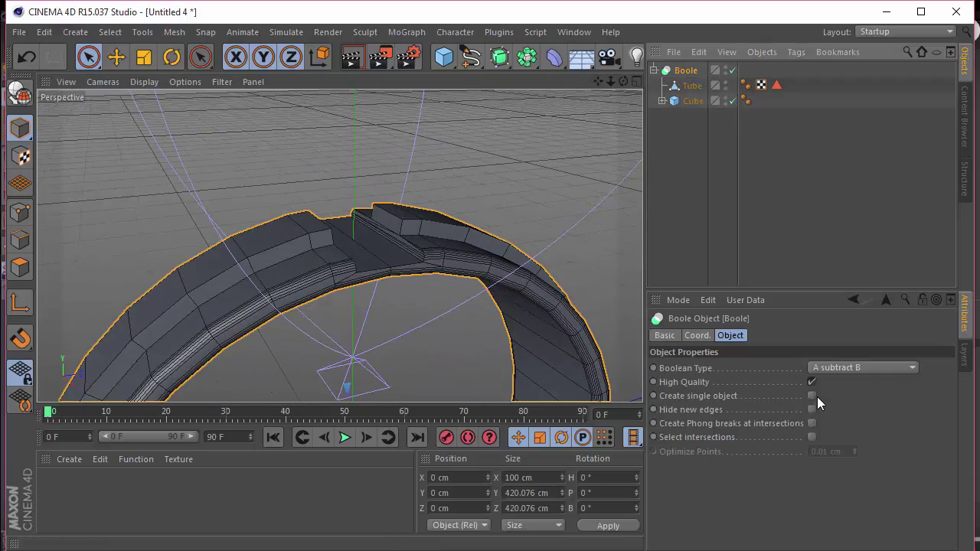
Turn on hiding of new edges for the Boole object, leaving single object creation off, and deselect it.
click(812, 396)
click(810, 396)
click(810, 410)
scroll(527, 212, up, 2)
drag(623, 81, 339, 245)
drag(582, 88, 266, 202)
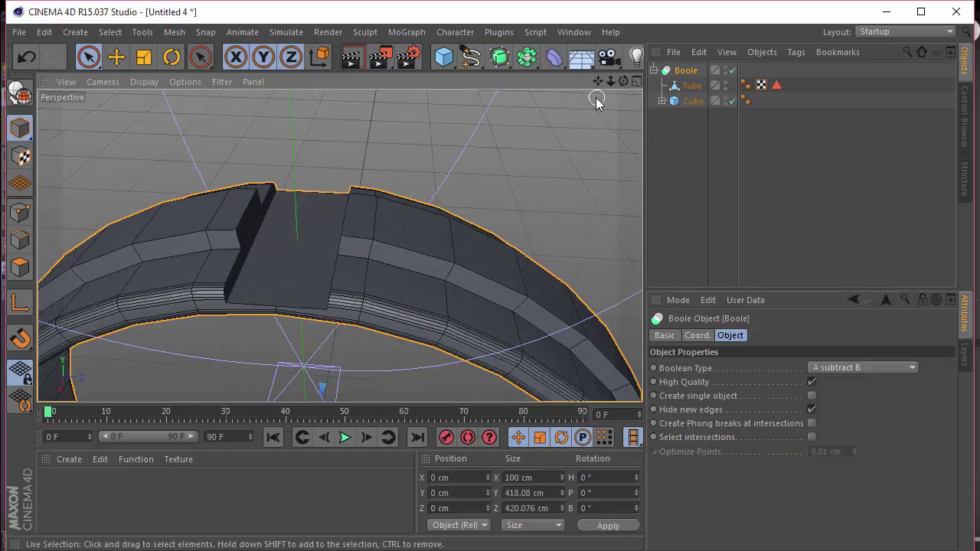
drag(625, 81, 626, 85)
click(703, 135)
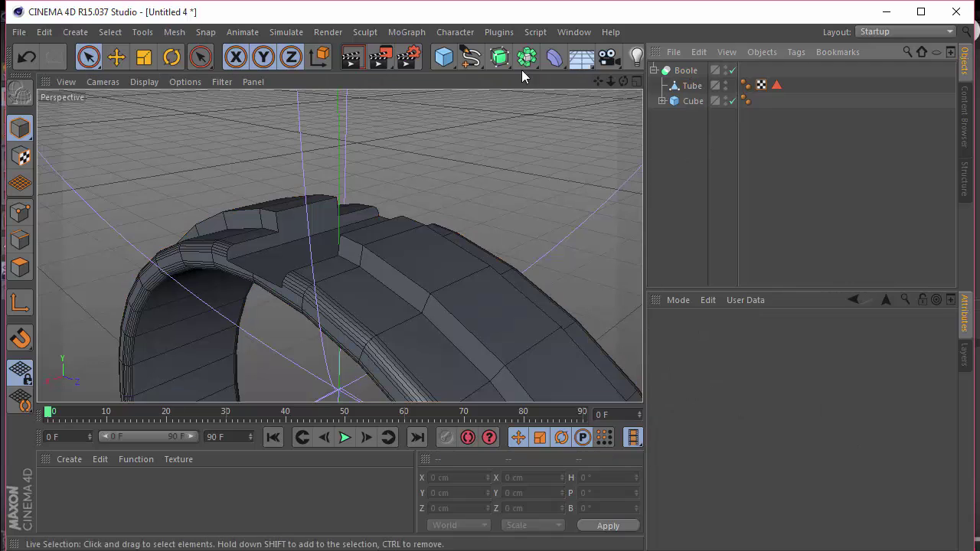
Add a Platonic object and raise it above the ring's cut-out to about 212 cm in Y.
click(444, 63)
click(613, 154)
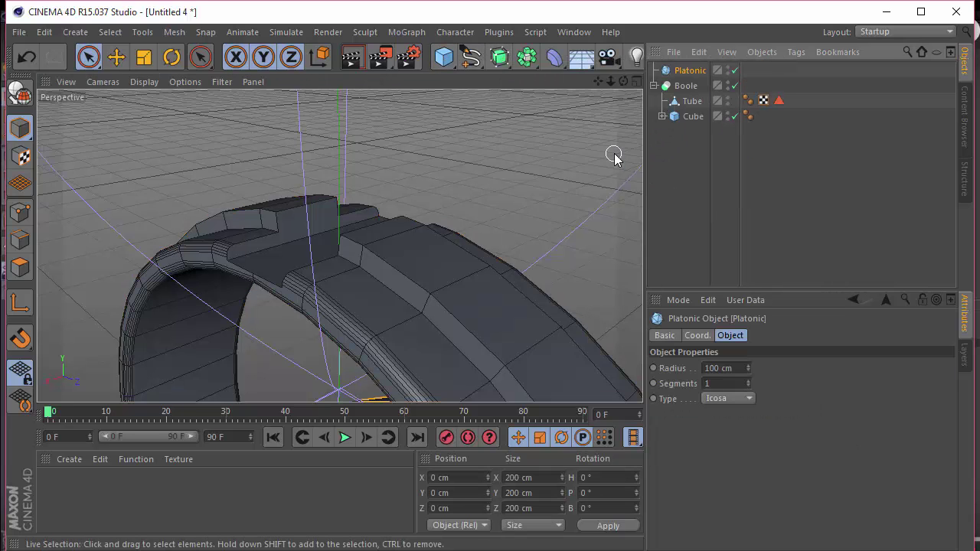
scroll(415, 300, down, 4)
drag(368, 388, 371, 177)
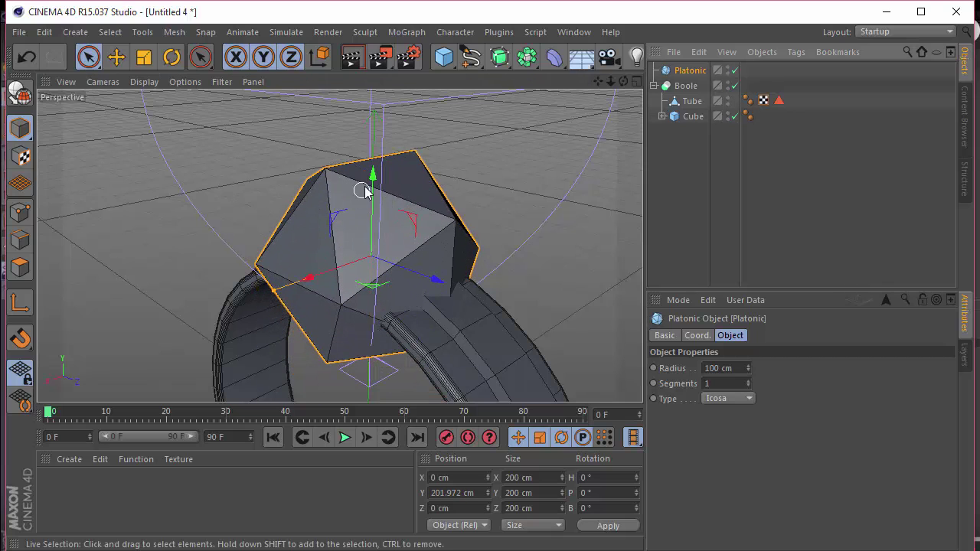
drag(373, 183, 375, 164)
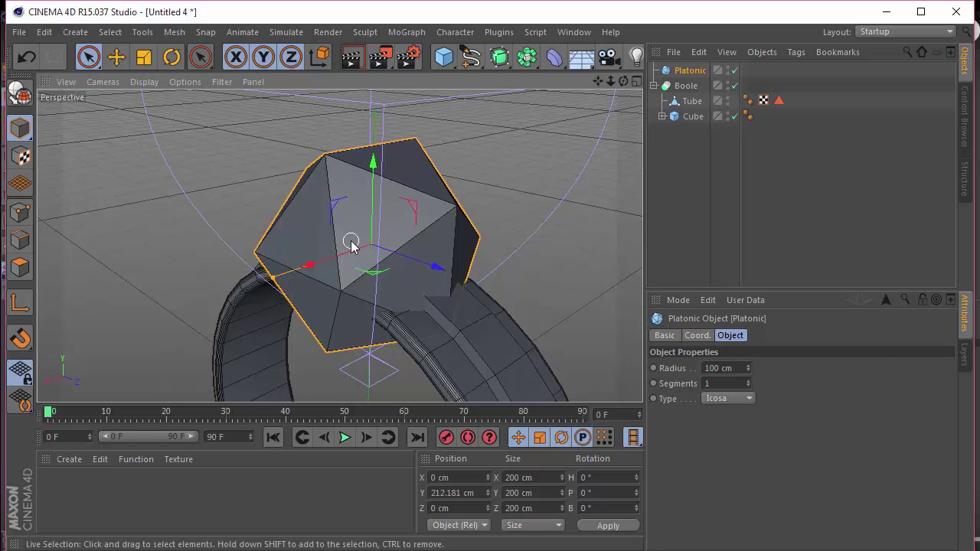
Make the Platonic stone editable and set its size to 45 cm in X, 25 cm in Y and 45 cm in Z.
scroll(350, 237, up, 3)
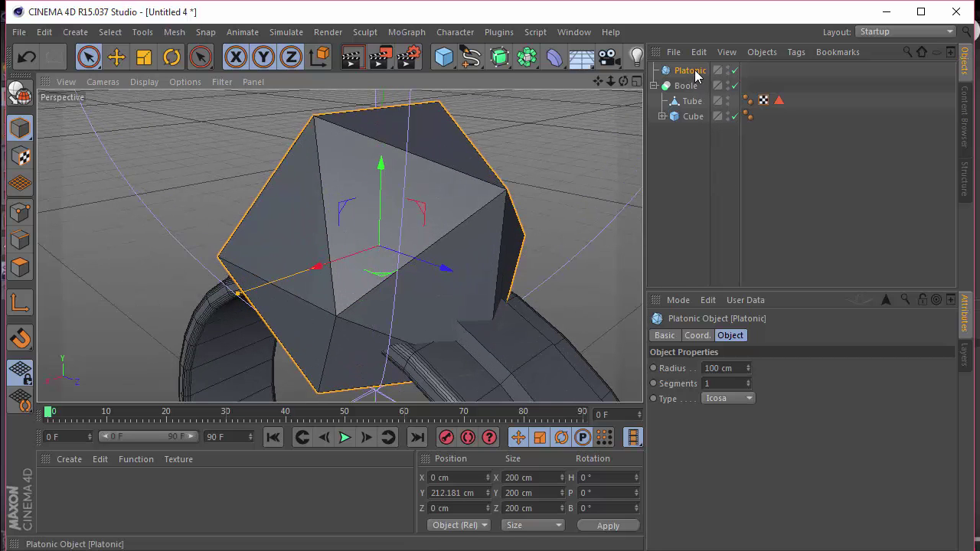
key(c)
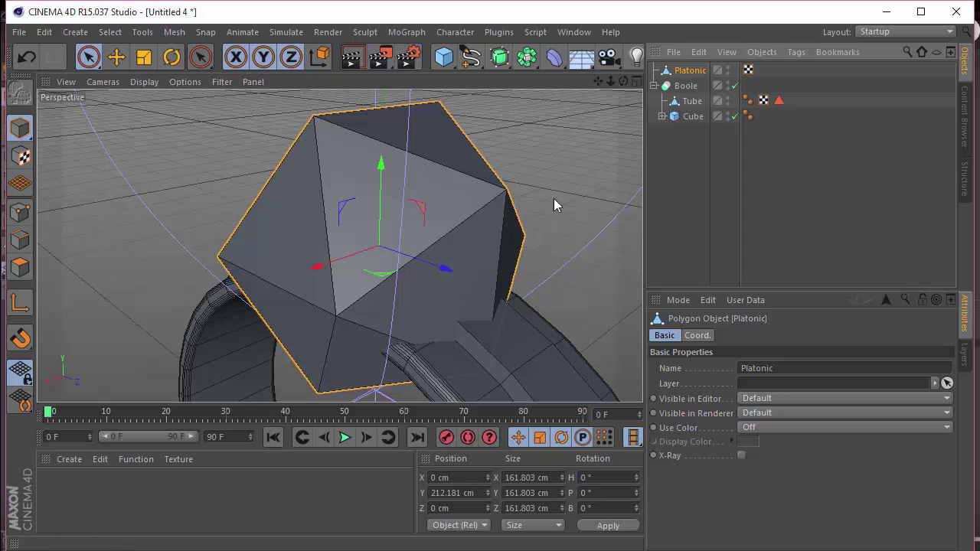
click(553, 477)
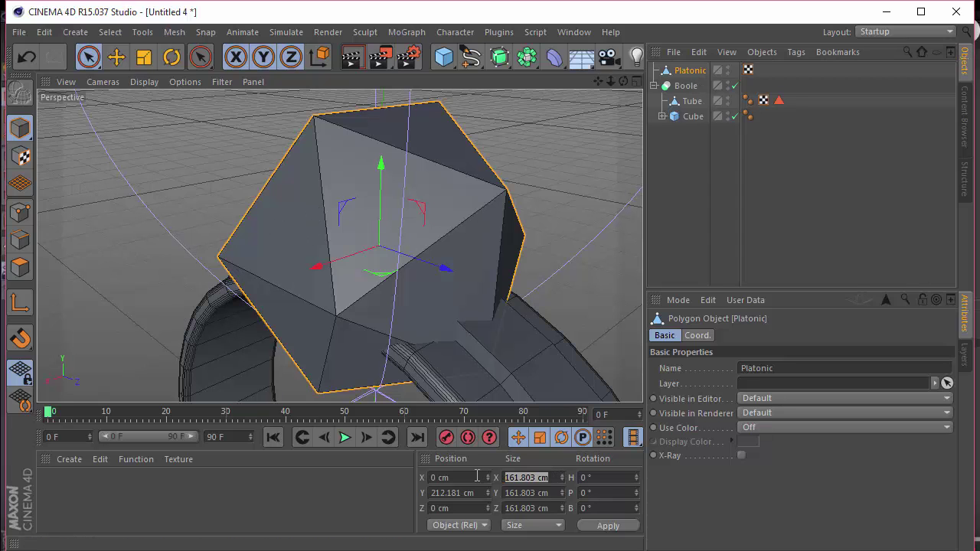
text(45)
key(Tab)
text(25)
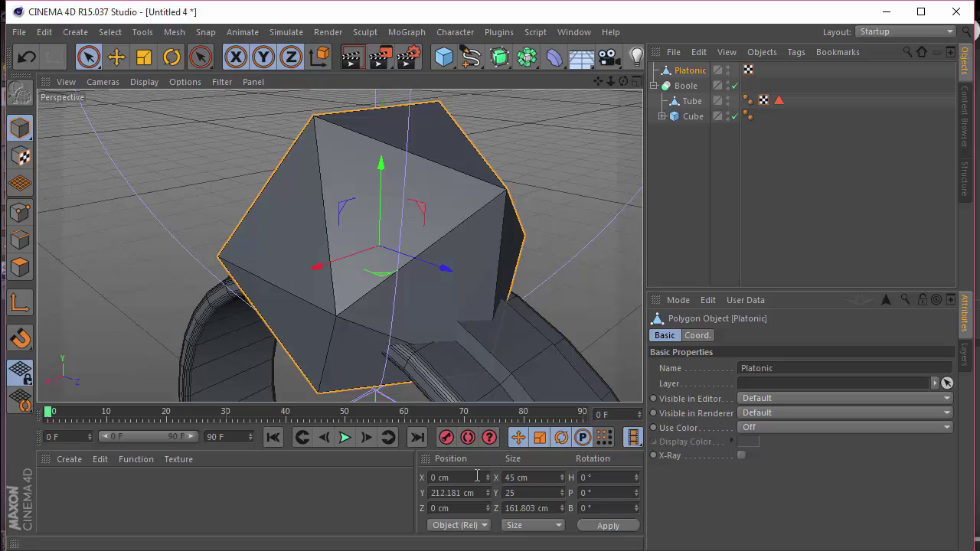
key(Tab)
text(4)
Lower the stone into the ring's cut-out to a height of about 197 cm in Y.
scroll(354, 192, up, 4)
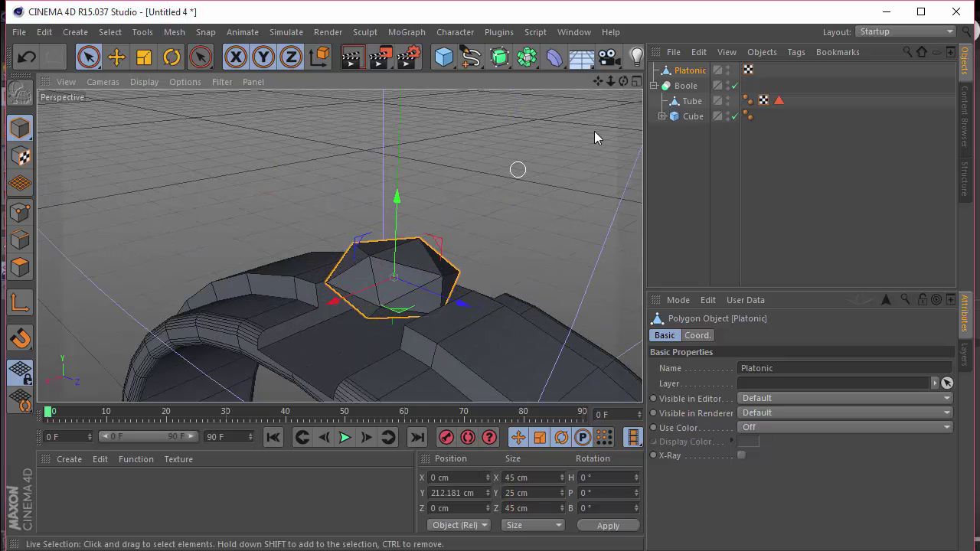
alt+drag(354, 192, 339, 245)
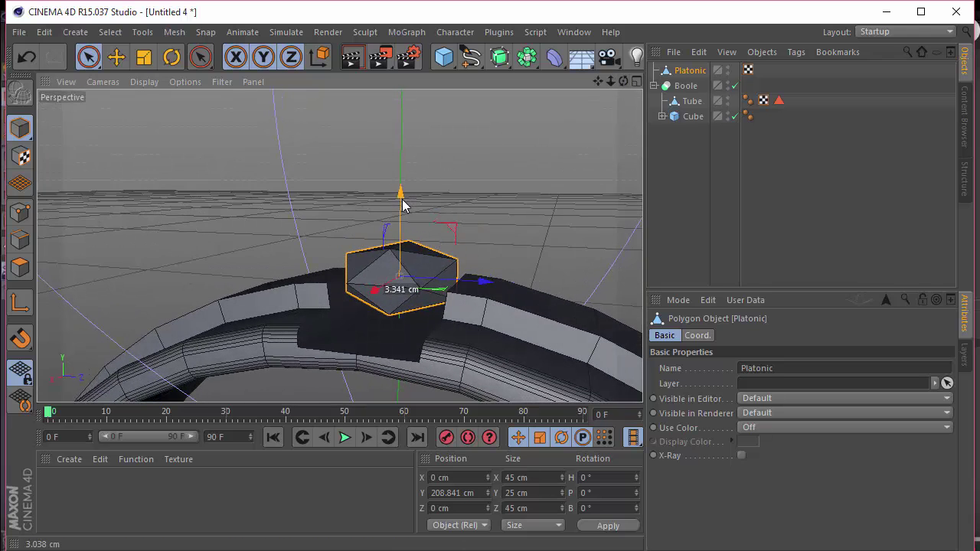
alt+drag(339, 245, 339, 245)
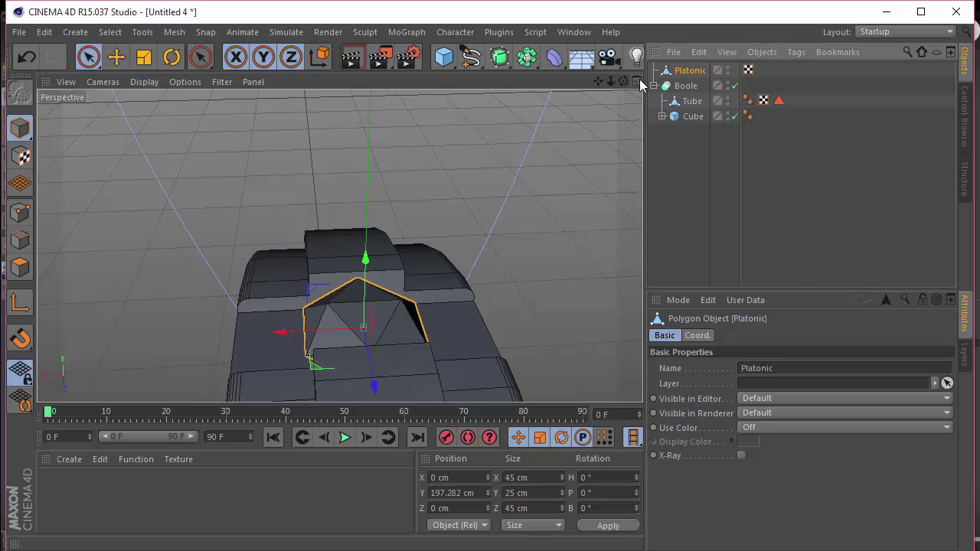
alt+right_drag(401, 314, 551, 201)
drag(623, 82, 339, 245)
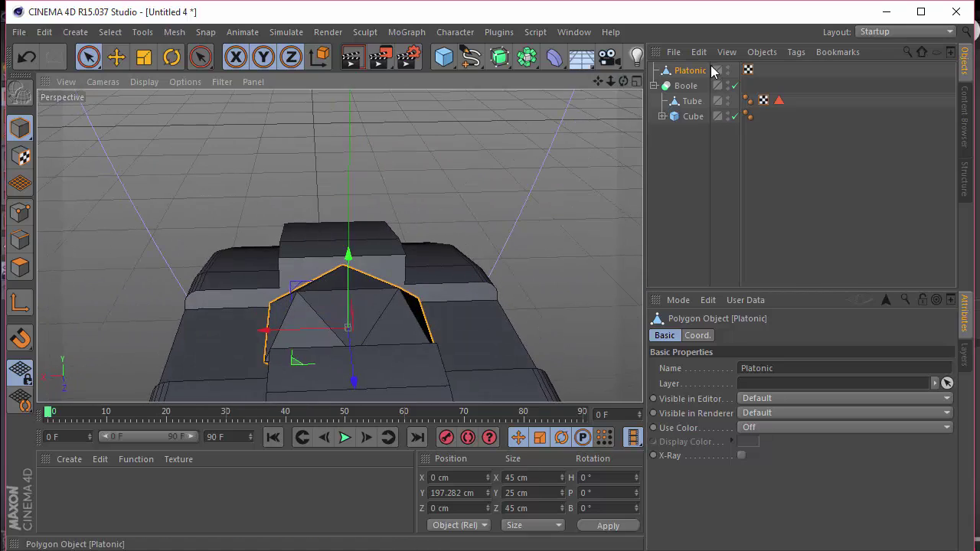
Duplicate the centre stone and set the copy's size to 35 cm in X, 20 cm in Y and 35 cm in Z.
ctrl+drag(692, 70, 689, 69)
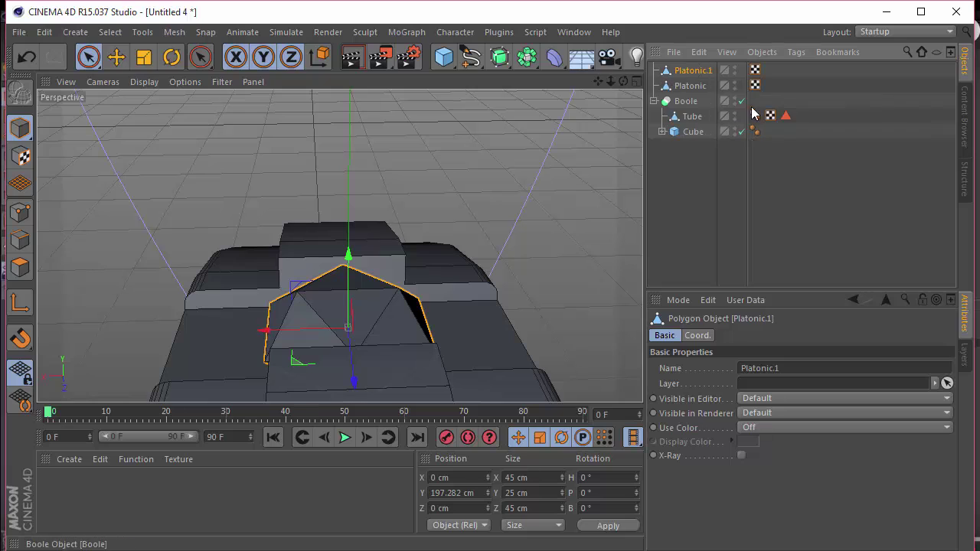
double_click(536, 477)
text(35)
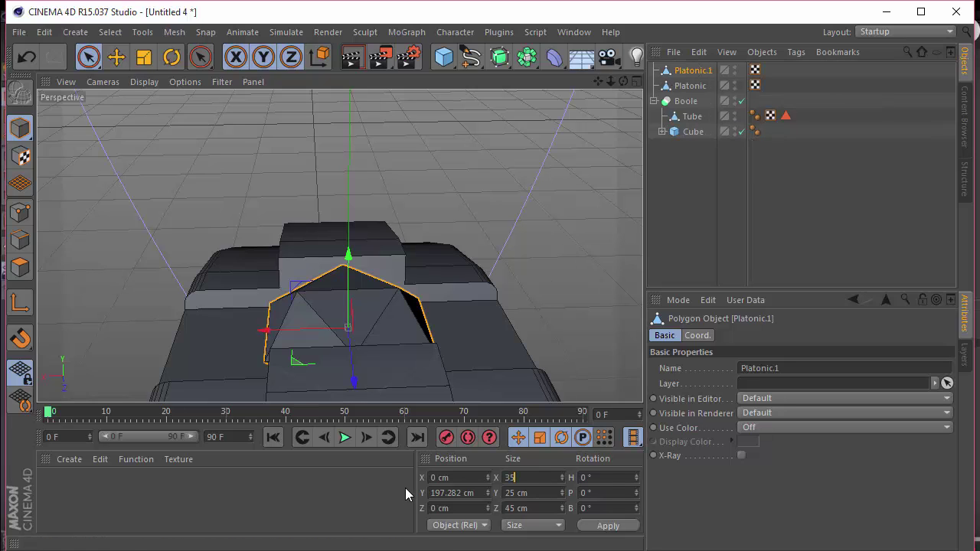
key(Tab)
text(20)
key(Tab)
text(35)
key(Return)
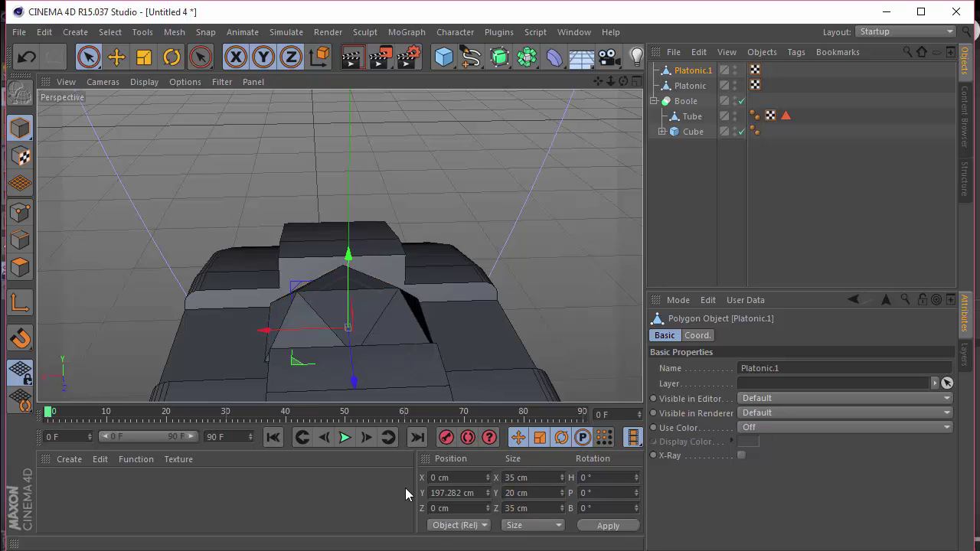
Move the smaller stone beside the centre stone to about 30.6 cm in X and set its heading to 70°.
drag(268, 334, 155, 338)
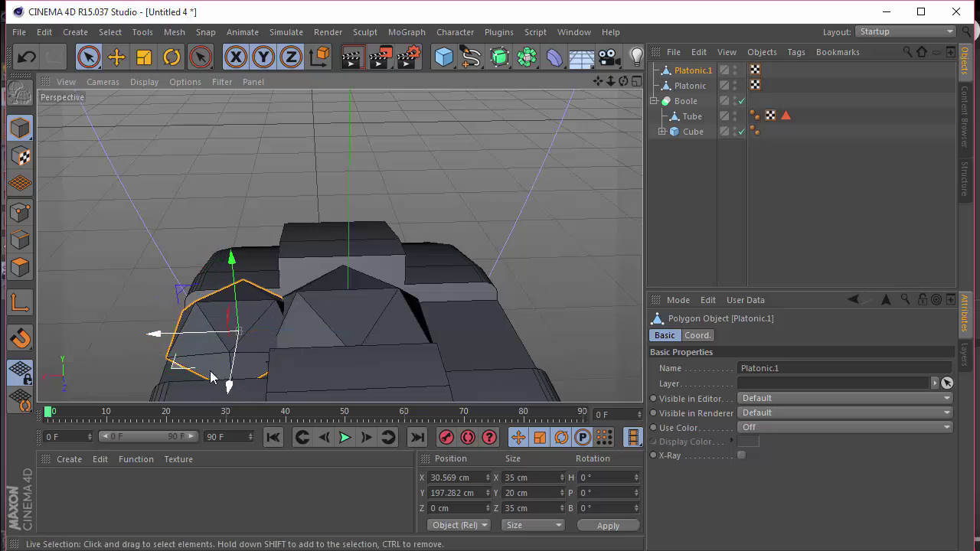
click(605, 477)
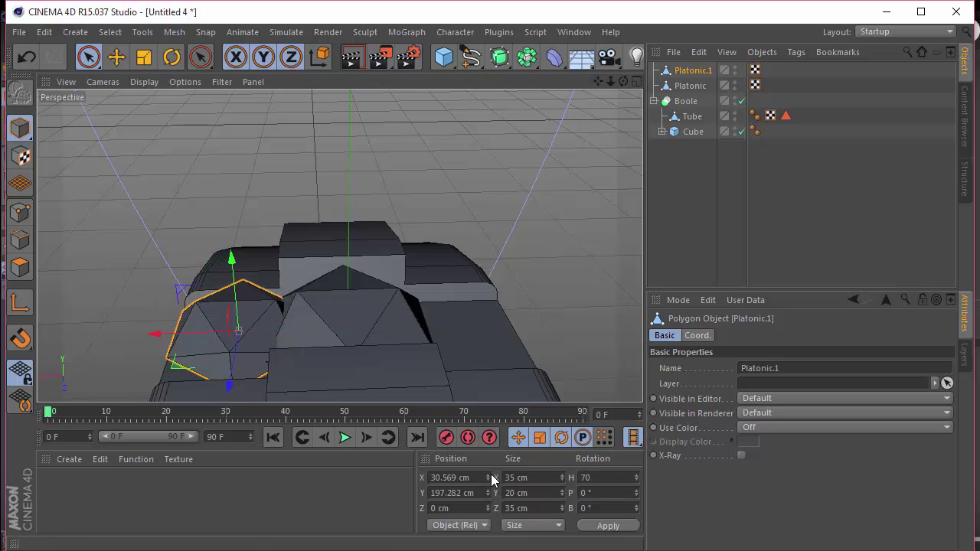
text(70)
key(Return)
Lower the smaller stone to about 195.9 cm in Y and set its X position to 32 cm.
drag(622, 81, 719, 46)
drag(345, 265, 347, 275)
drag(623, 81, 701, 42)
drag(339, 245, 338, 245)
drag(412, 185, 429, 142)
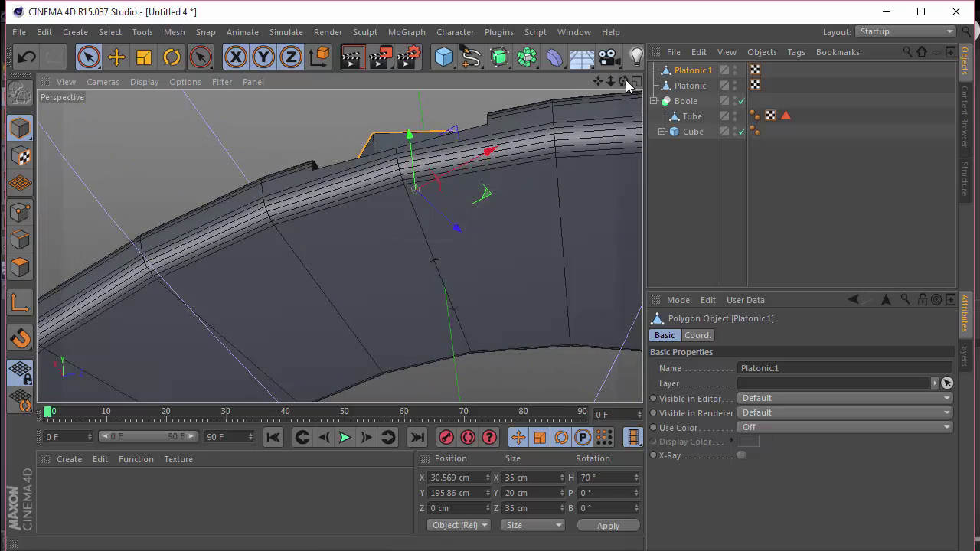
drag(624, 81, 626, 83)
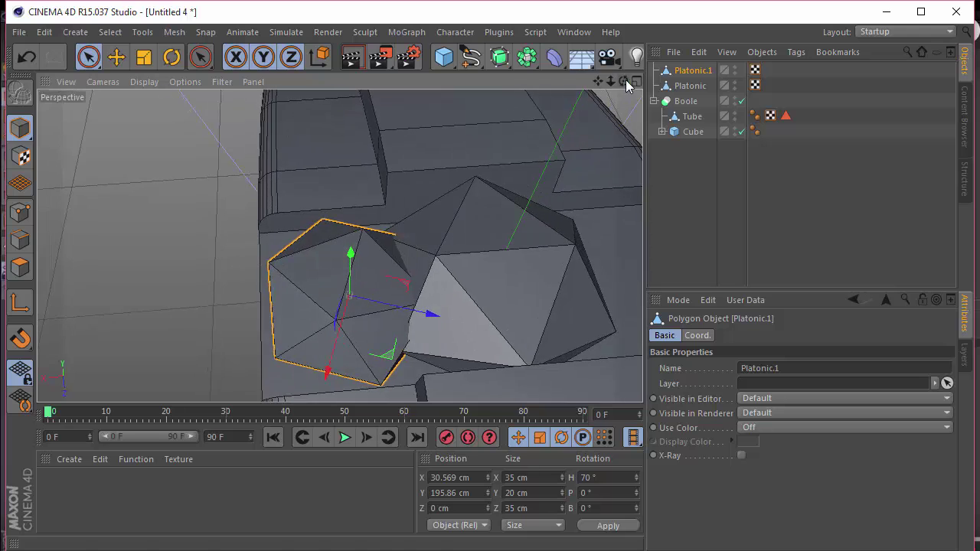
drag(482, 479, 328, 493)
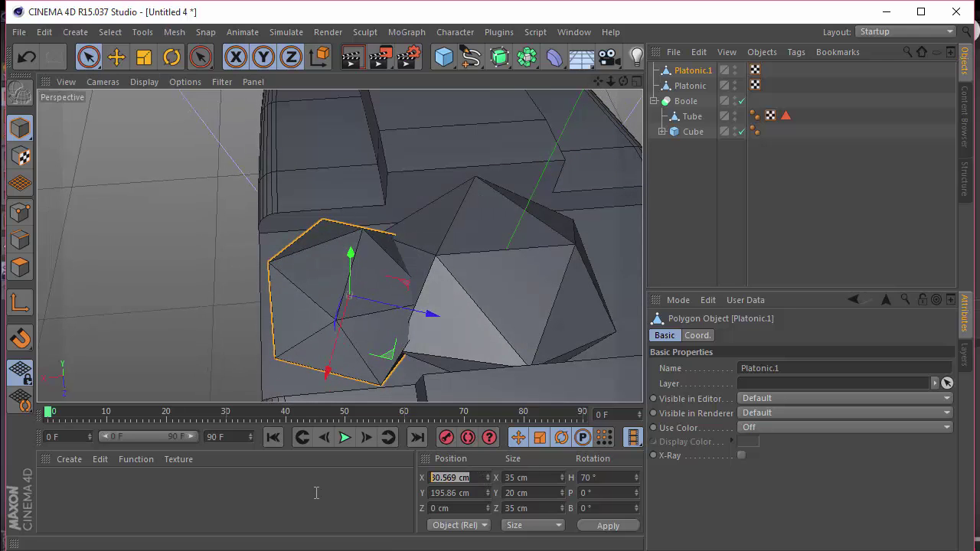
text(32)
key(Return)
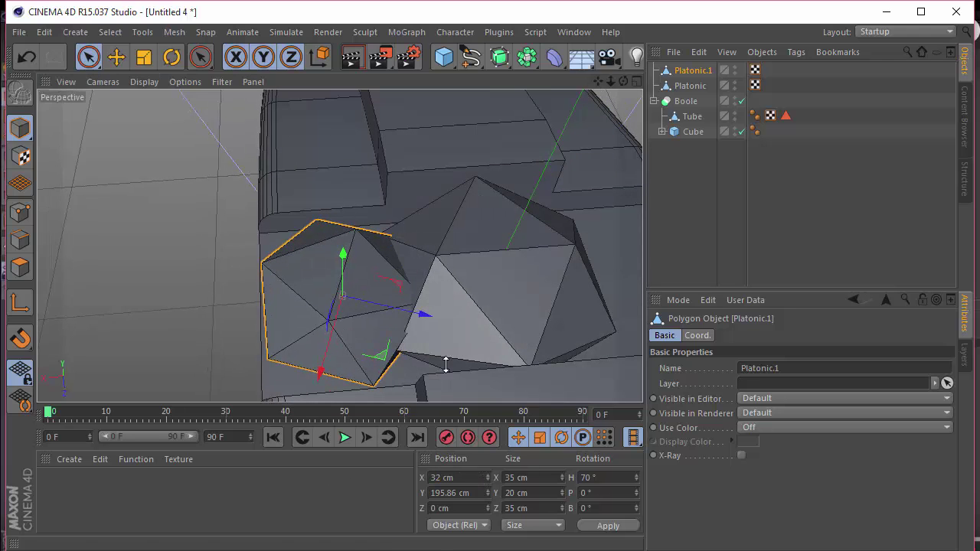
Duplicate the smaller stone and set the copy's X position to -32 cm, on the other side of the centre stone.
drag(623, 81, 624, 82)
drag(339, 245, 339, 245)
ctrl+drag(698, 75, 703, 66)
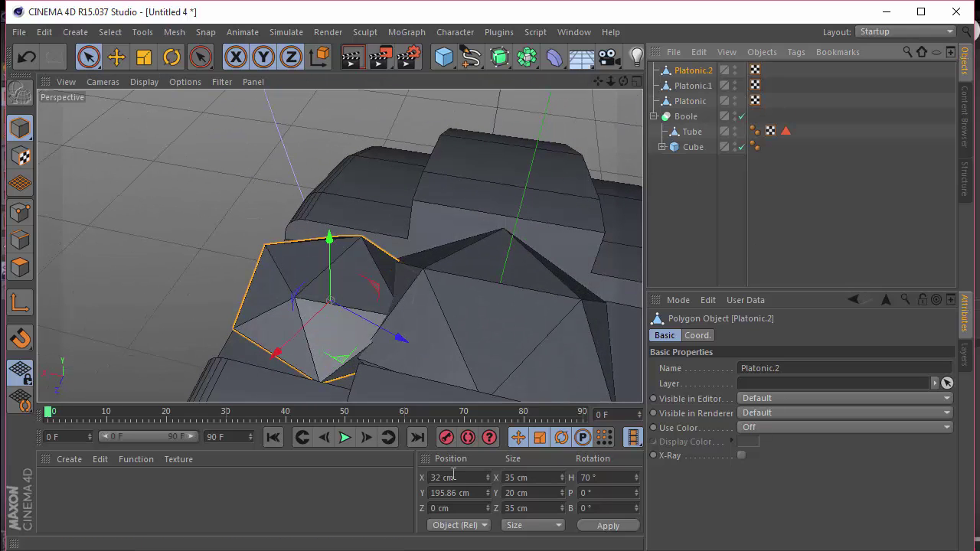
drag(466, 481, 430, 487)
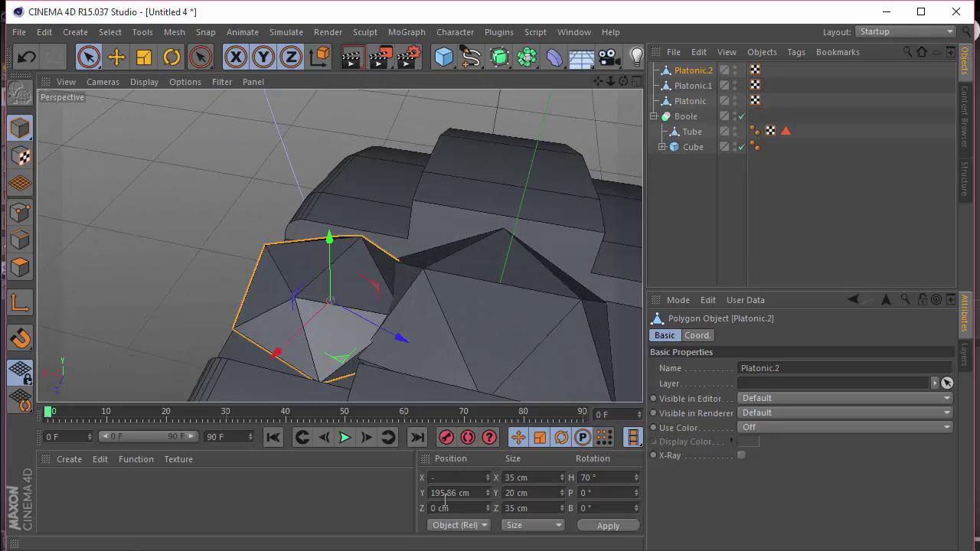
text(32)
key(Return)
Try headings of 75°, 20° and 35° for the copied side stone.
alt+middle_drag(566, 303, 339, 239)
drag(609, 480, 395, 480)
text(75)
key(Return)
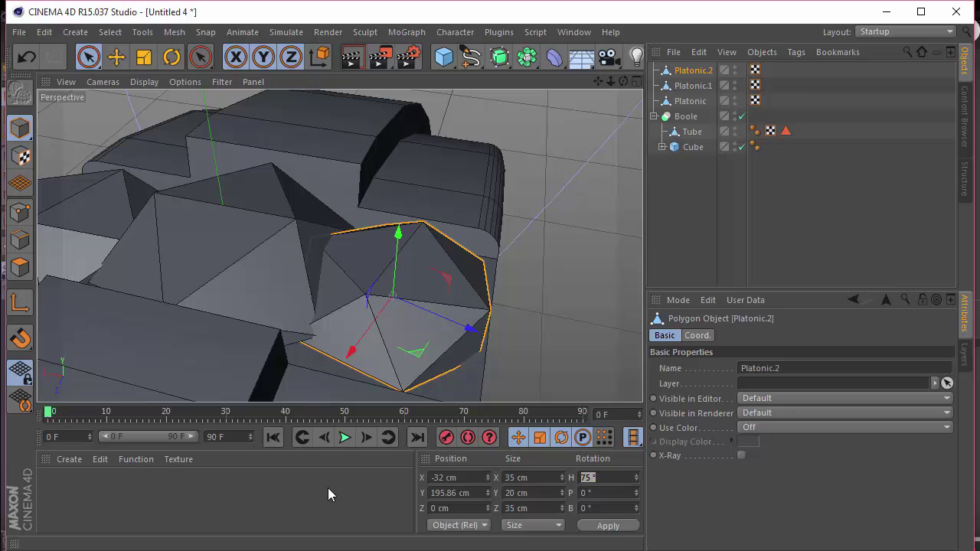
text(20)
key(Return)
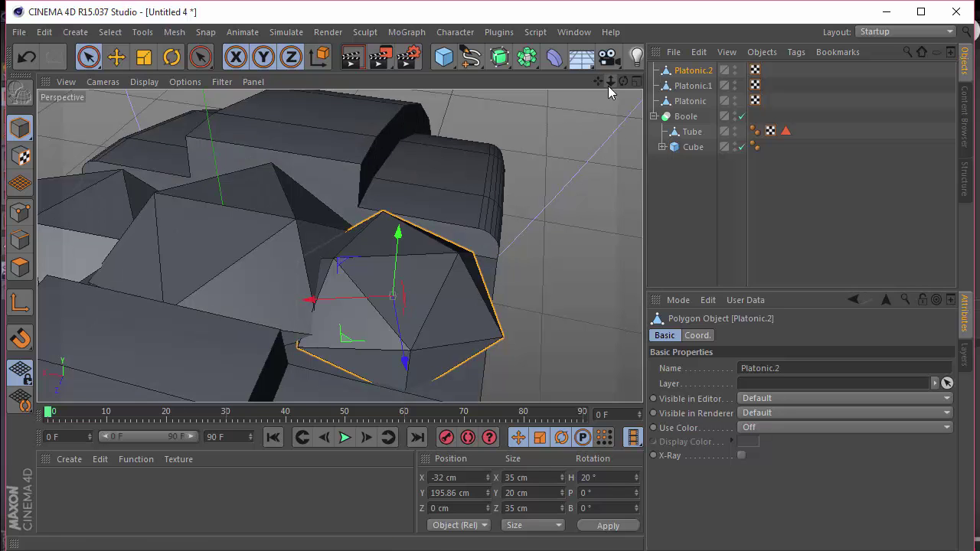
drag(604, 475, 295, 464)
text(35)
key(Return)
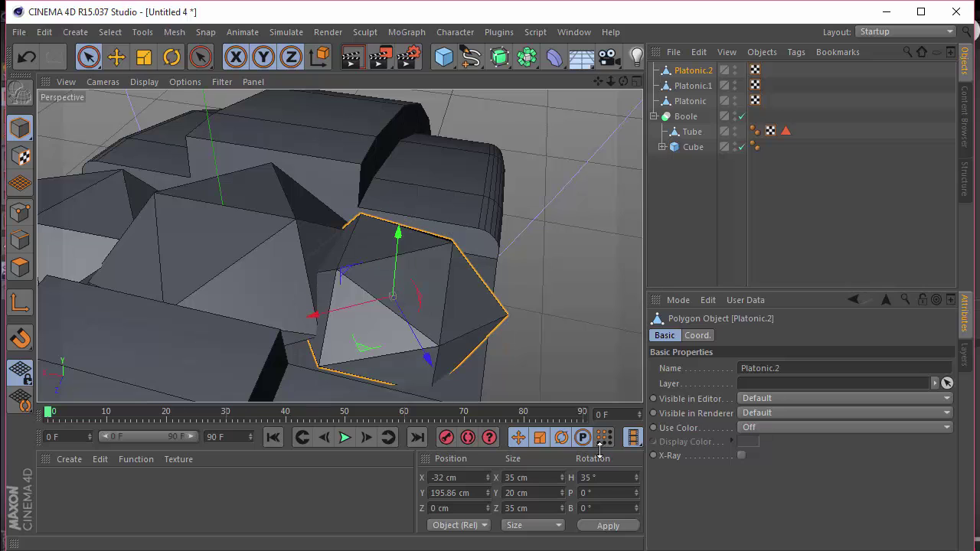
Set the copied side stone's heading to 100°.
drag(623, 80, 581, 81)
drag(620, 481, 399, 505)
text(100)
key(Return)
Nudge the copied side stone outward to about -34 cm in X and about 0.5 cm in Z within the cut-out.
drag(418, 262, 425, 258)
drag(624, 82, 546, 55)
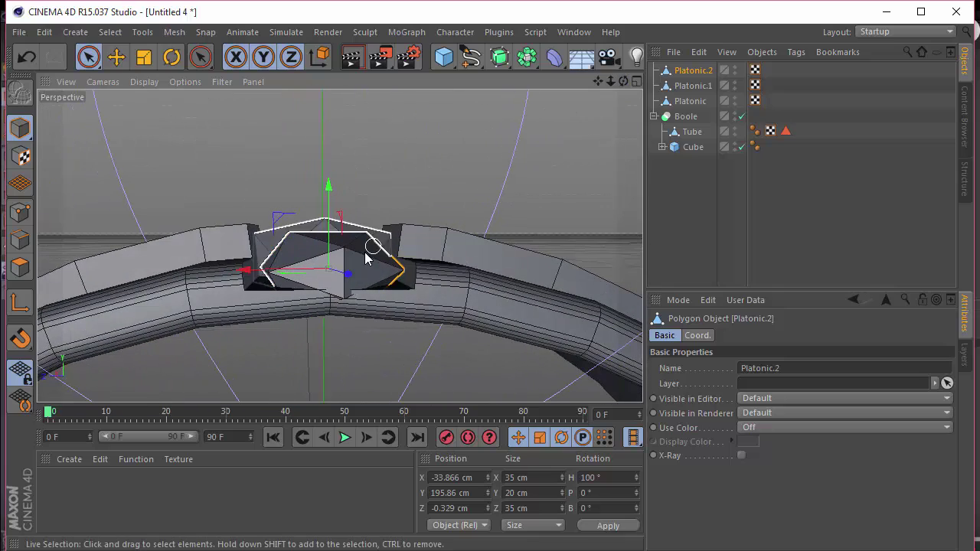
drag(298, 268, 295, 268)
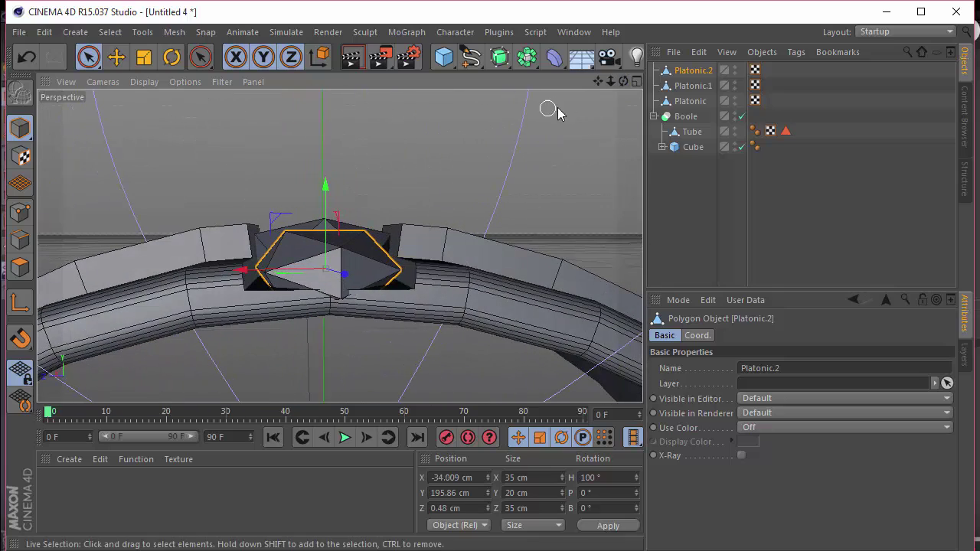
drag(625, 82, 788, 130)
scroll(322, 275, down, 4)
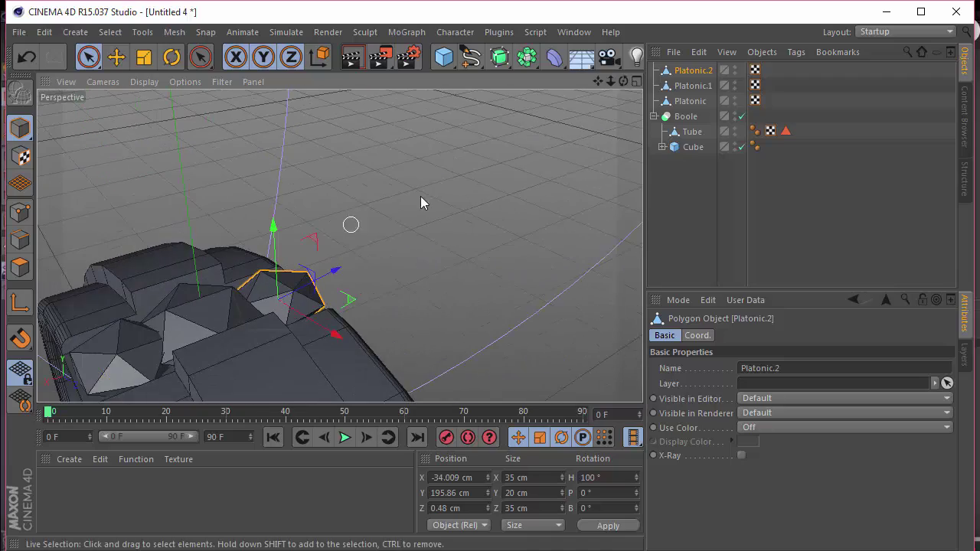
Reduce the Platonic.1 side stone's Y size to 17 cm and lower it to about 193.7 cm in Y.
drag(597, 82, 712, 42)
scroll(389, 230, up, 3)
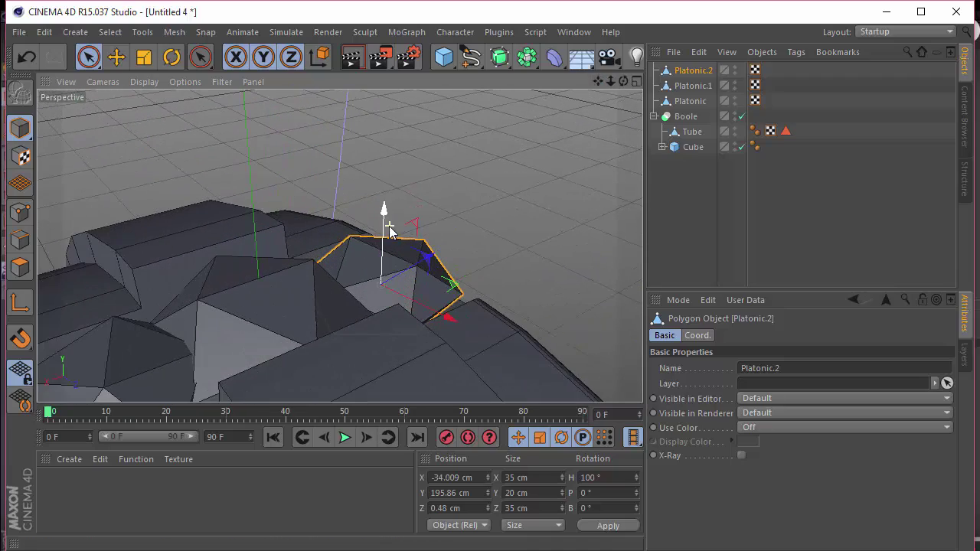
drag(622, 82, 396, 212)
click(375, 203)
drag(309, 190, 310, 200)
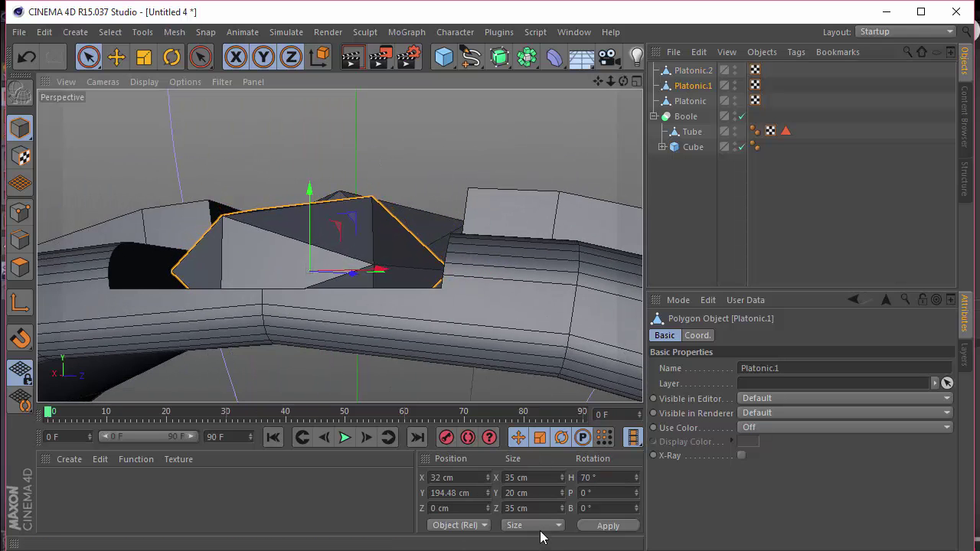
click(536, 493)
text(1)
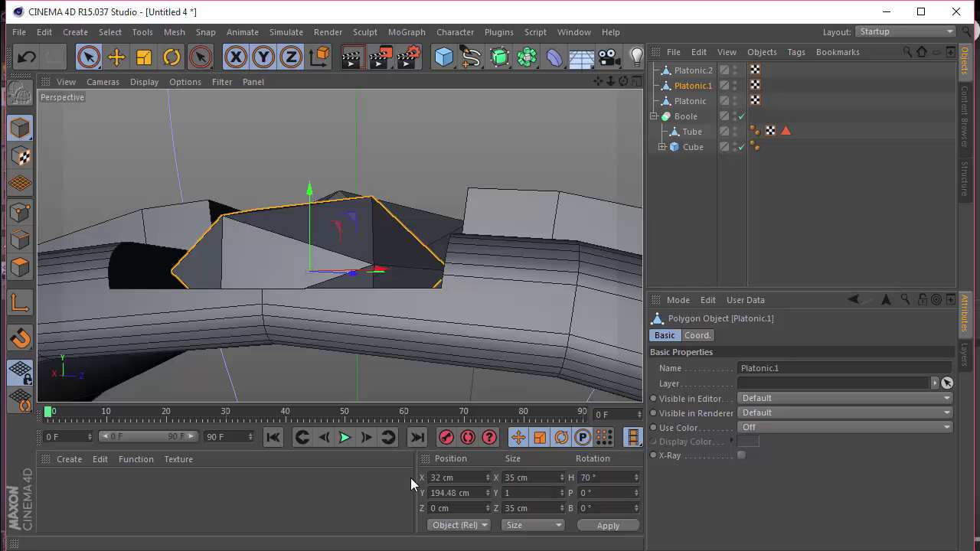
text(7)
key(Return)
drag(310, 216, 310, 220)
Reduce the Platonic.2 side stone's Y size to 17 cm and lower it to about 194.8 cm in Y.
drag(623, 81, 547, 120)
scroll(497, 256, down, 1)
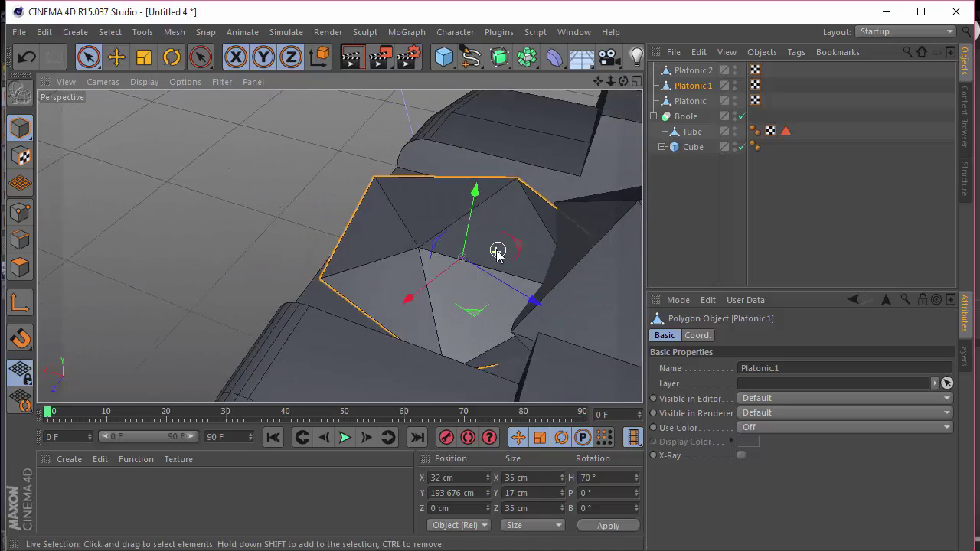
scroll(497, 257, down, 2)
drag(598, 81, 268, 22)
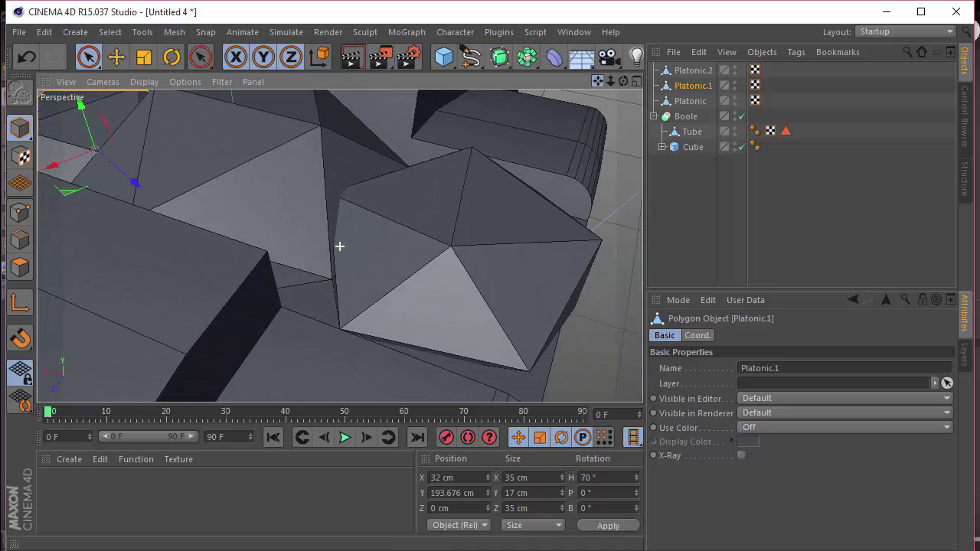
click(678, 72)
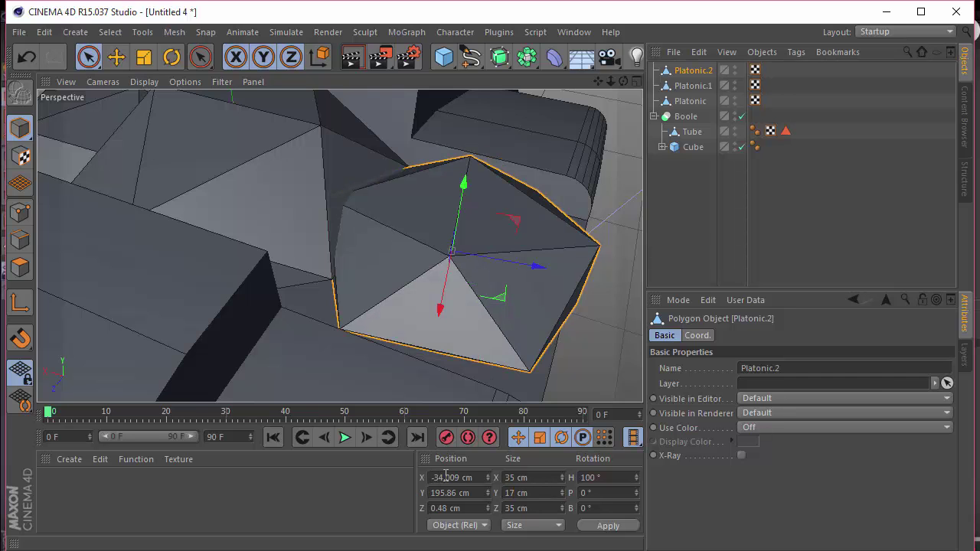
drag(461, 190, 458, 211)
Examine how the three stones sit in the channel and how the whole ring looks from several angles.
scroll(277, 189, down, 4)
drag(621, 80, 711, 83)
scroll(277, 166, down, 4)
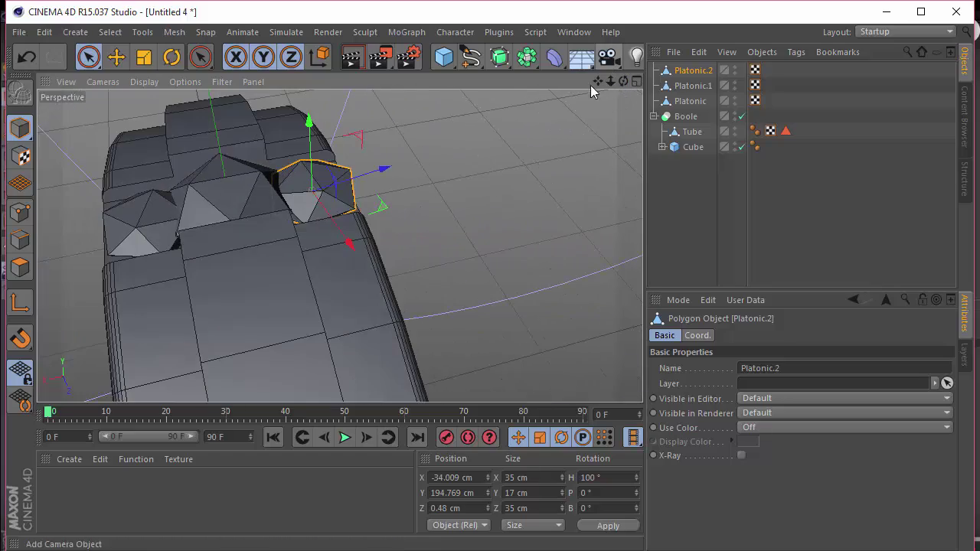
drag(623, 81, 514, 244)
scroll(538, 138, down, 4)
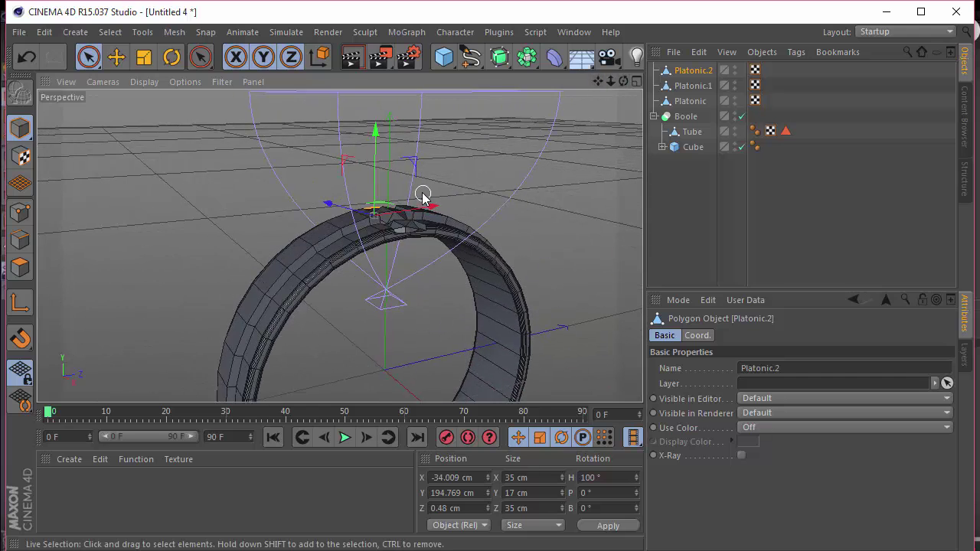
scroll(424, 197, up, 3)
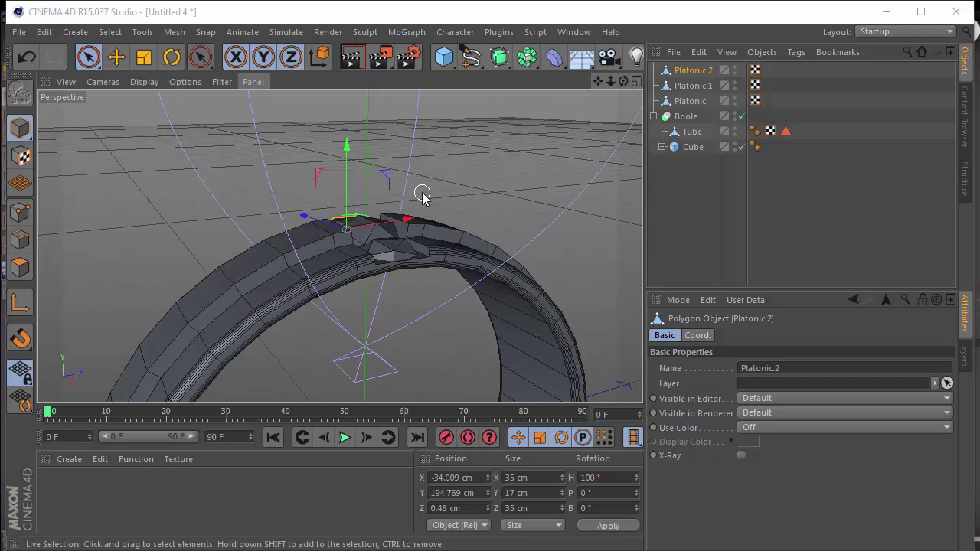
key(super)
key(Escape)
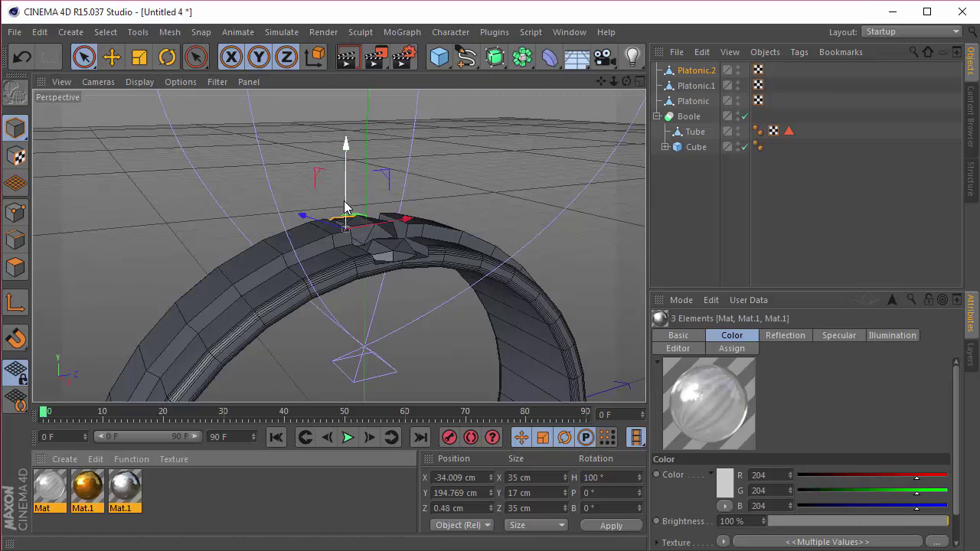
Open the silver material for editing and go through its Color channel's Filter texture to the Noise shader.
click(218, 486)
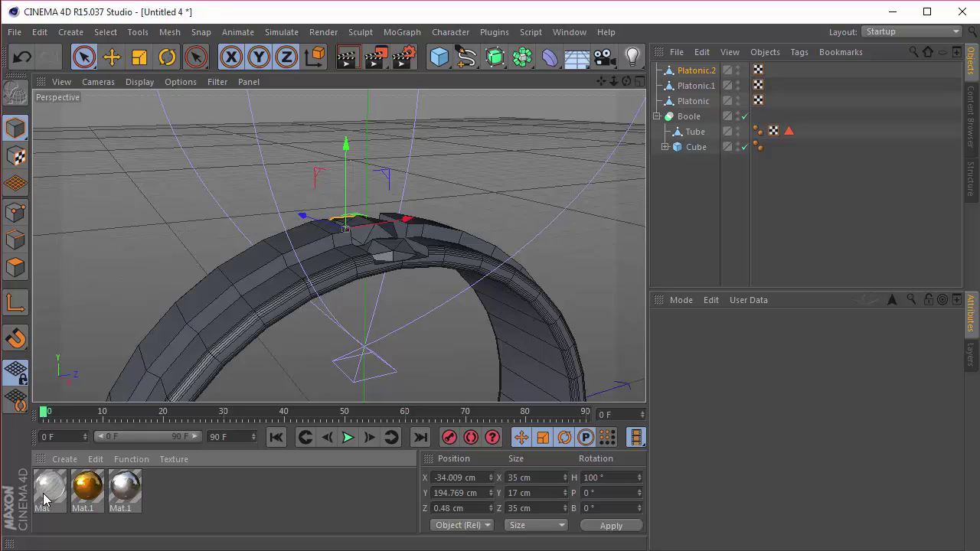
double_click(126, 488)
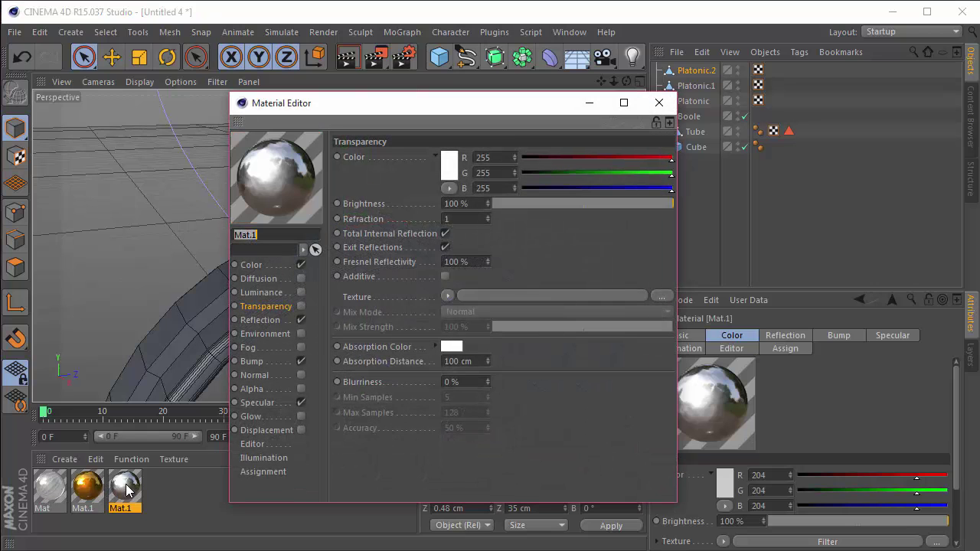
click(258, 265)
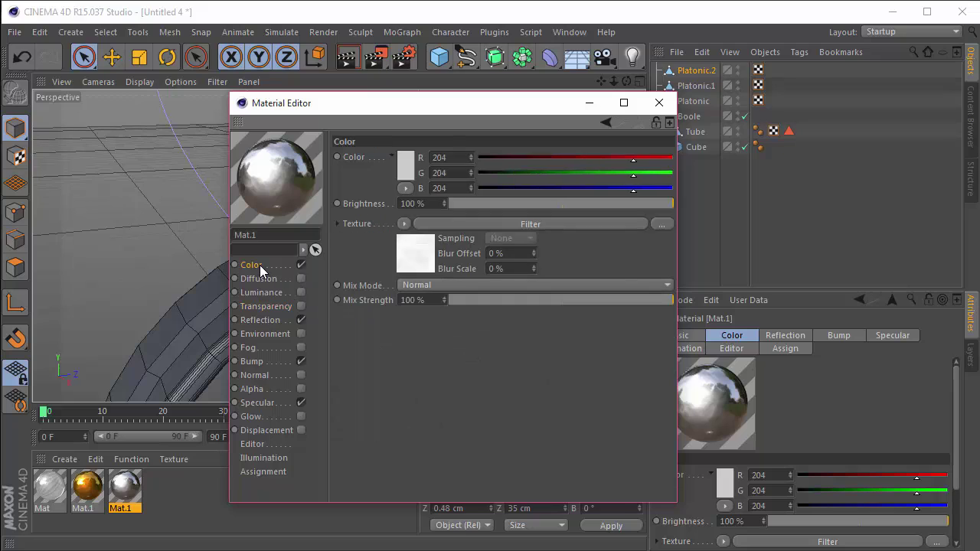
click(420, 246)
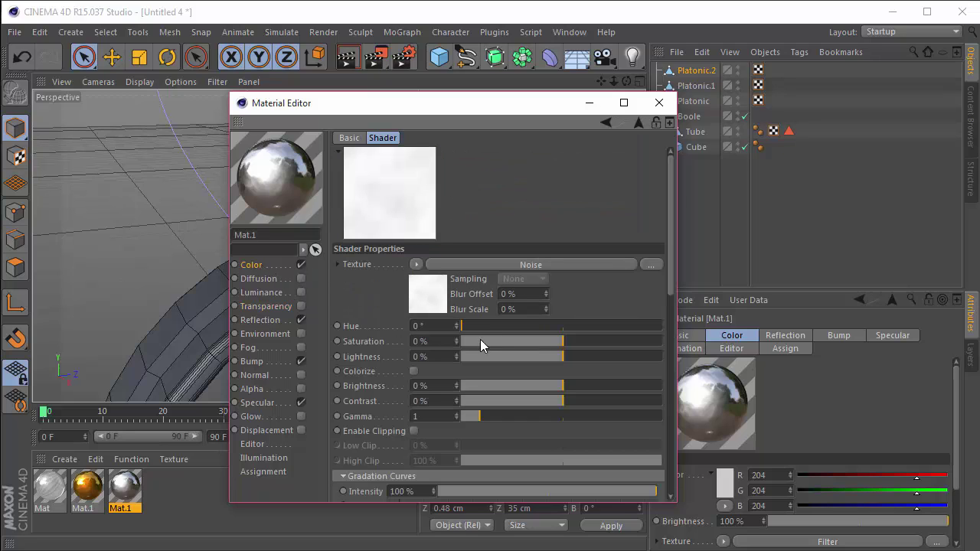
drag(375, 290, 384, 365)
click(426, 292)
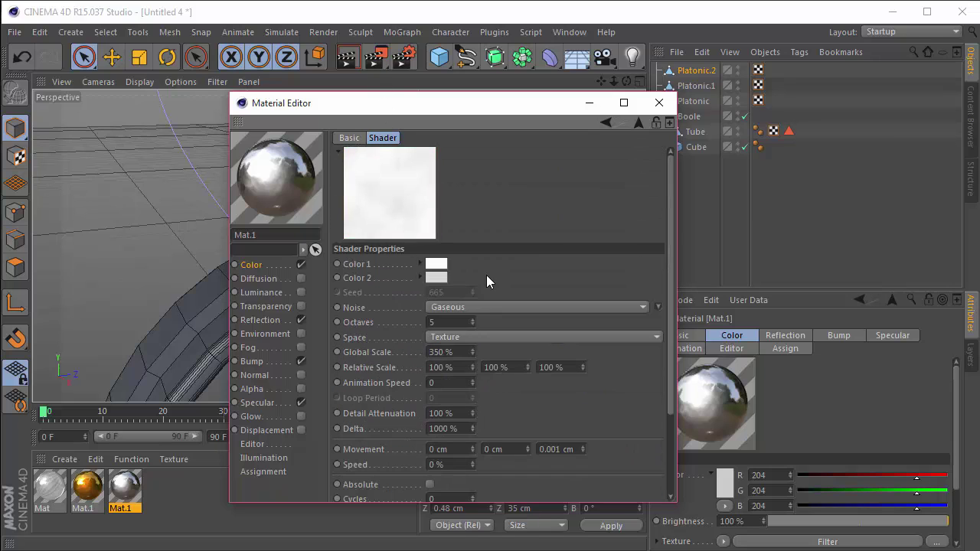
Check the available noise types and both colours of the Color channel's Noise shader.
click(490, 308)
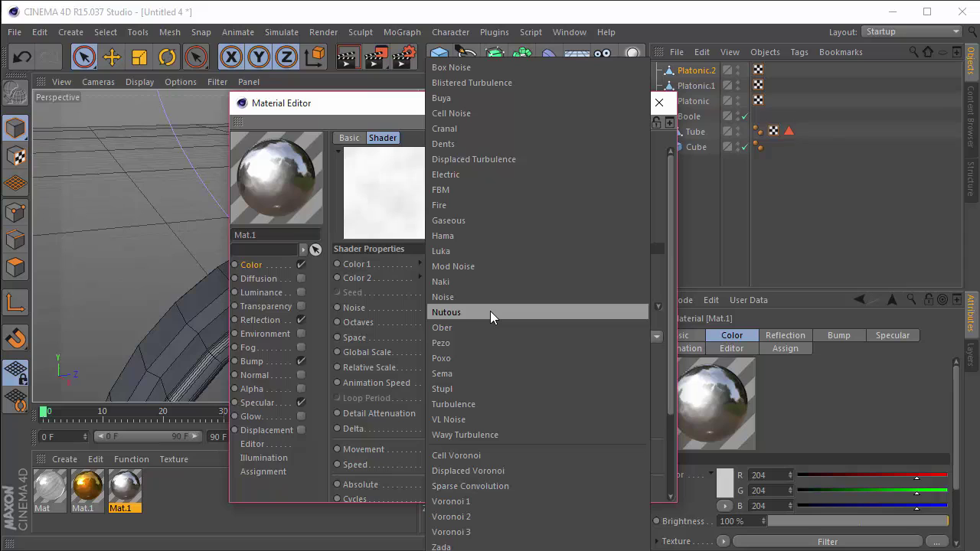
click(392, 300)
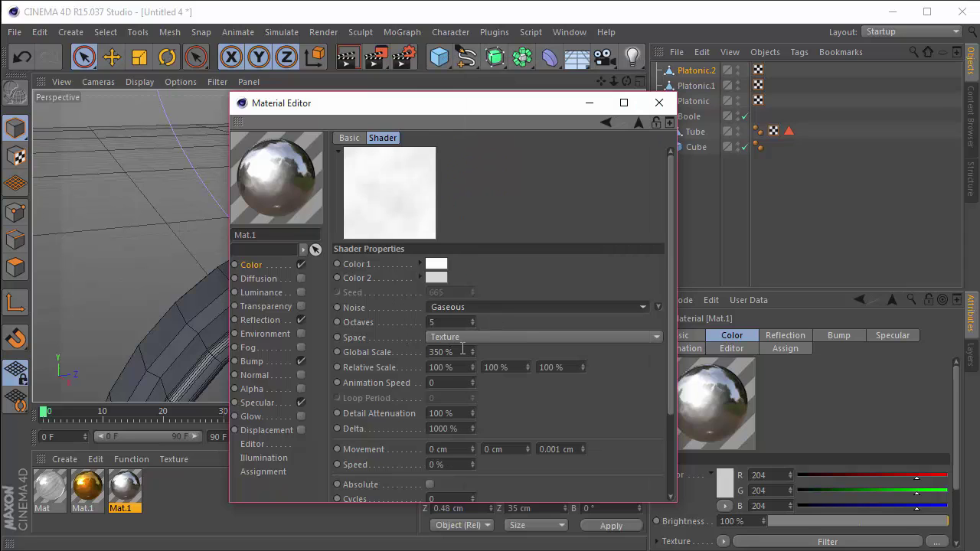
click(436, 265)
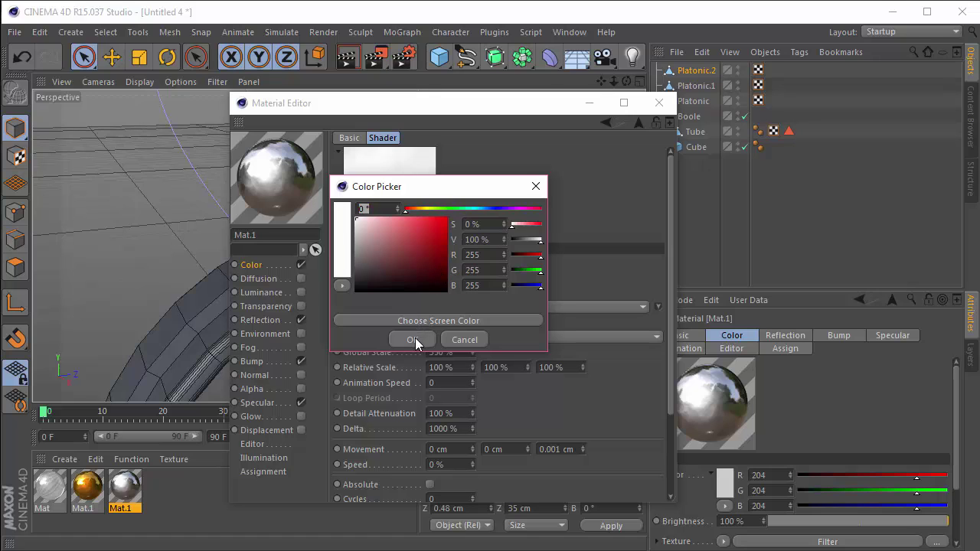
click(414, 339)
click(437, 278)
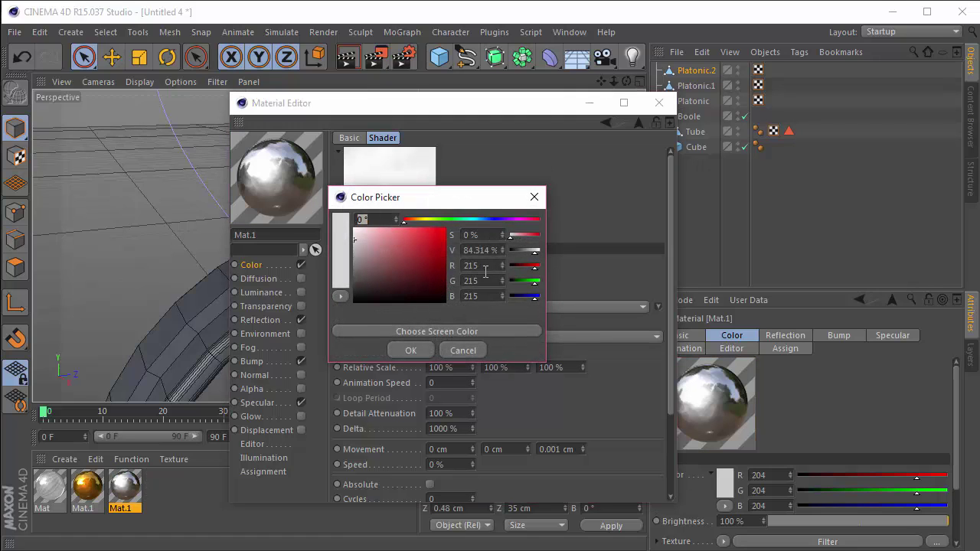
click(410, 351)
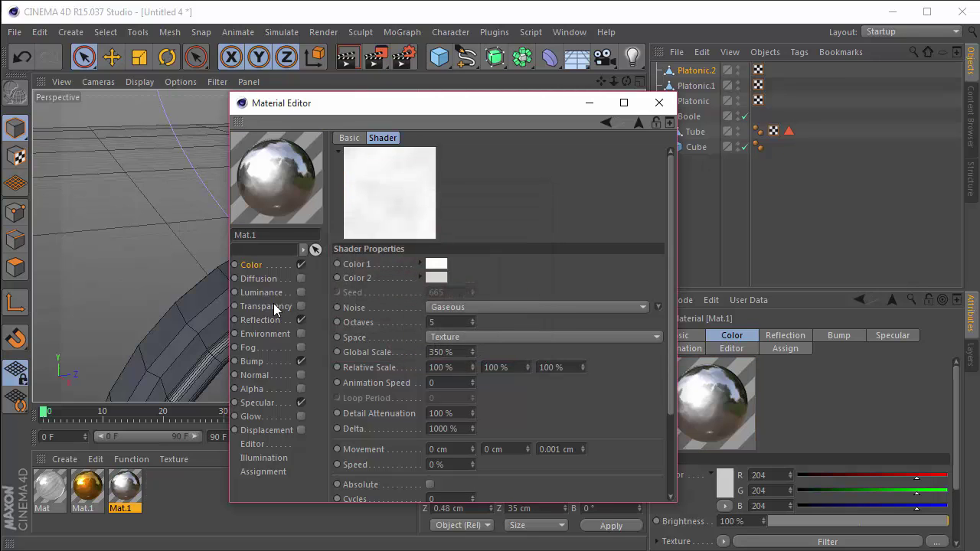
Examine the Noise shader inside the silver material's Reflection channel Filter texture.
click(253, 265)
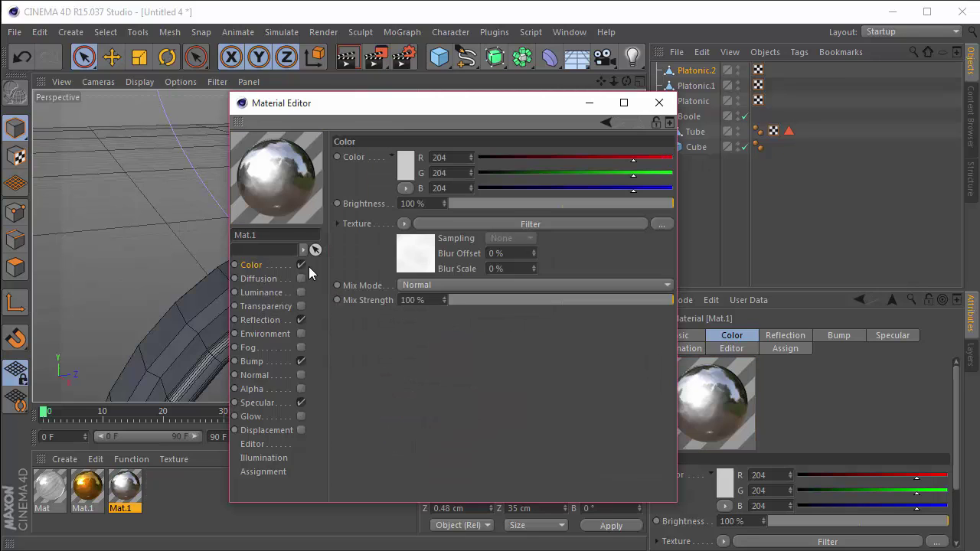
click(259, 320)
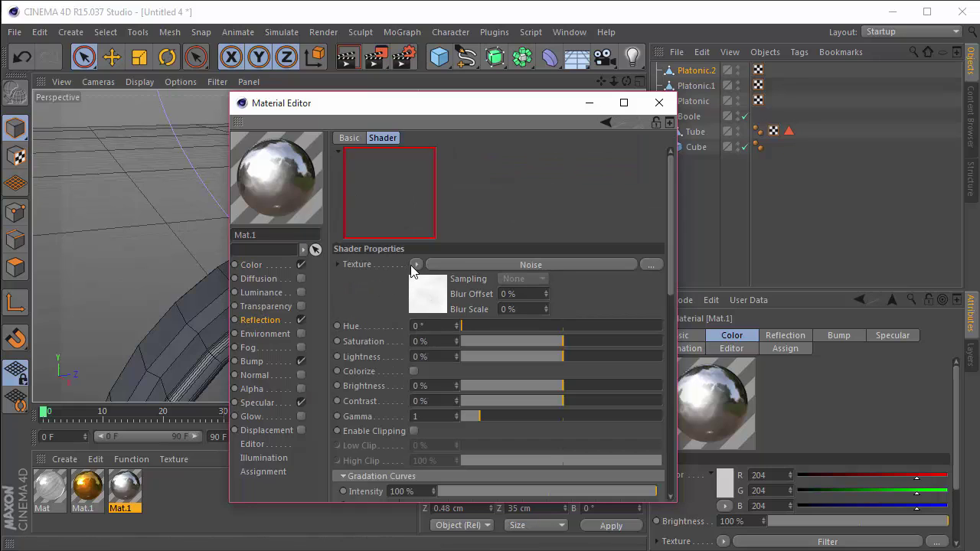
click(418, 295)
click(438, 295)
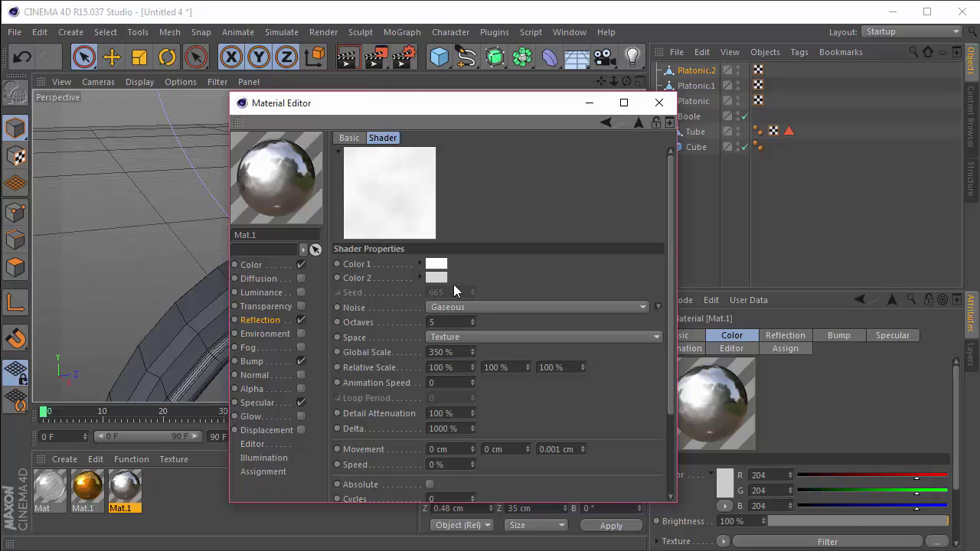
Copy the Noise shader from the Color channel's Filter texture and reopen the Reflection channel's Filter texture.
click(254, 265)
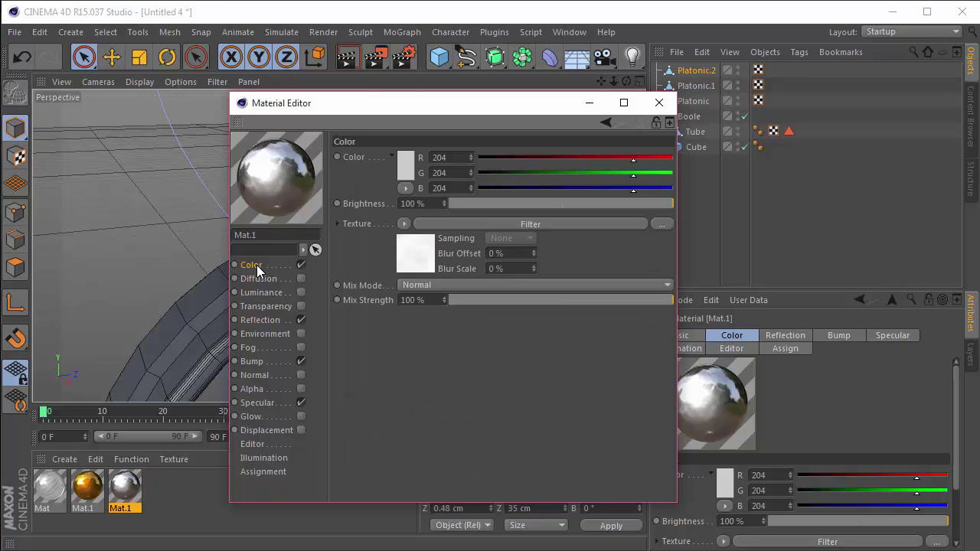
click(414, 254)
click(406, 264)
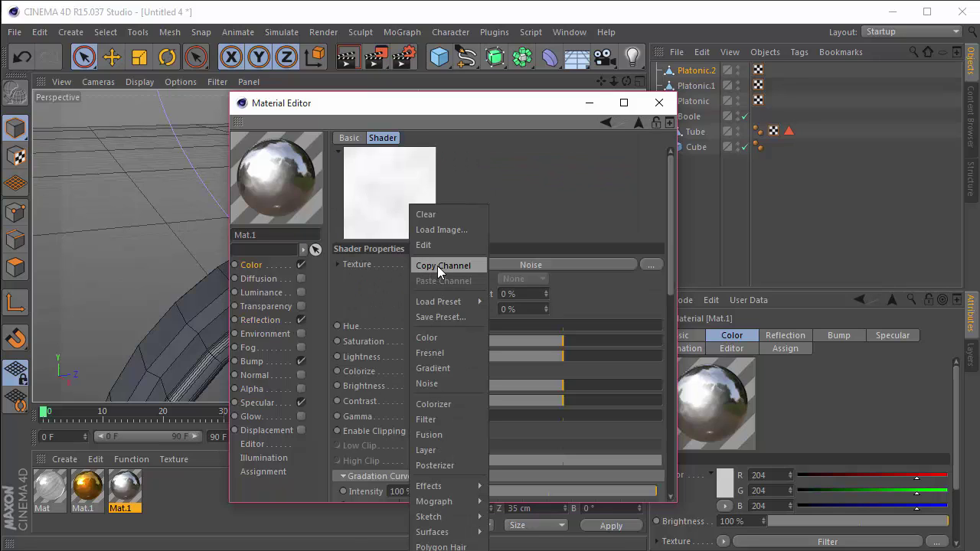
click(438, 268)
click(260, 320)
click(403, 251)
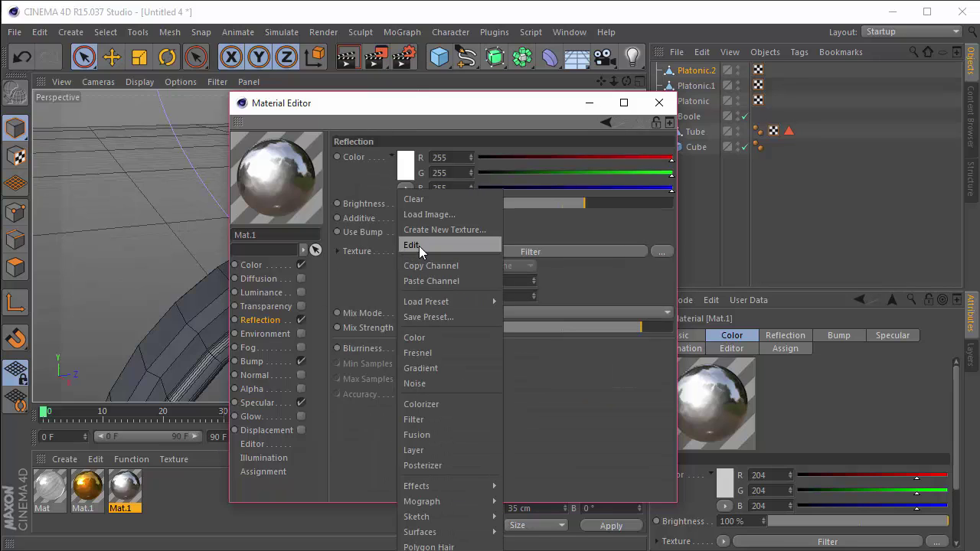
click(419, 281)
click(417, 285)
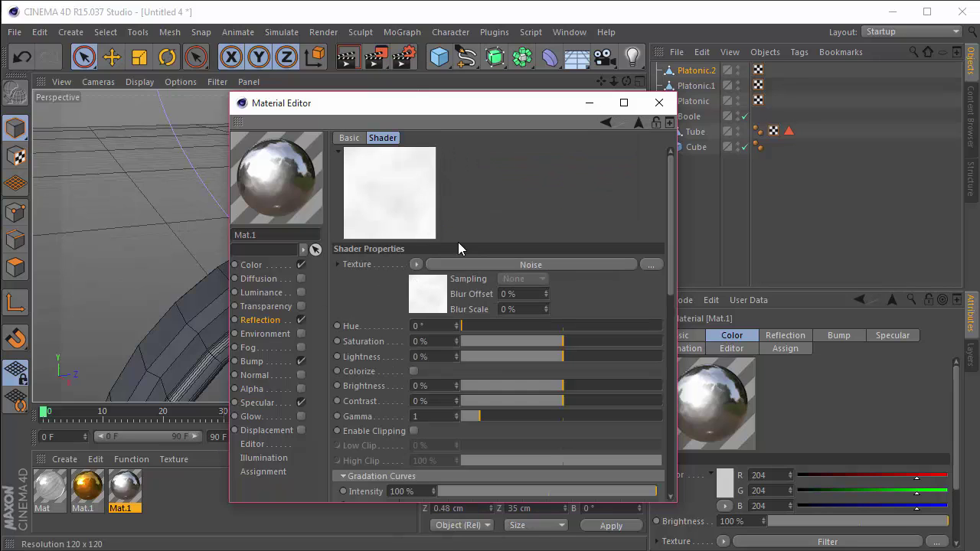
Review the silver material's Reflection settings and the Noise shader in its Bump channel.
click(257, 320)
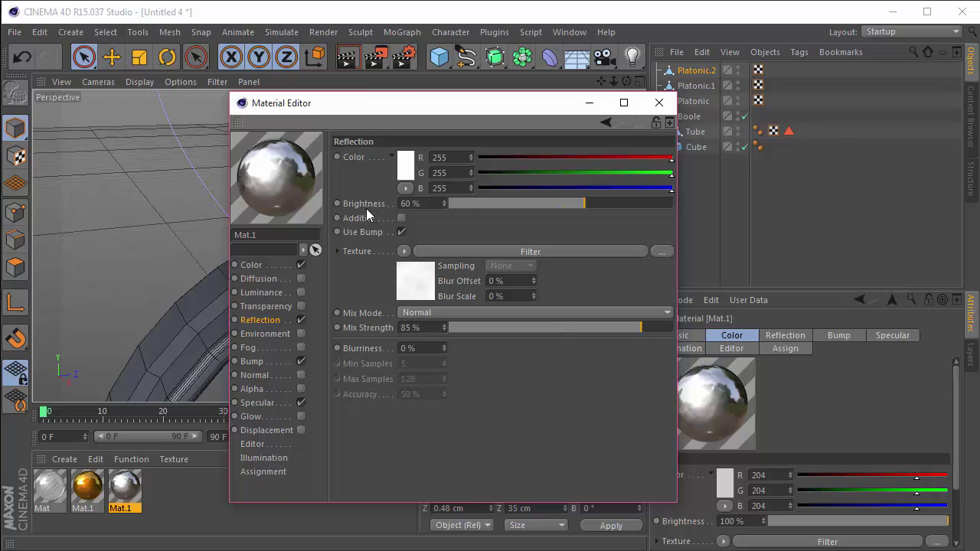
click(252, 361)
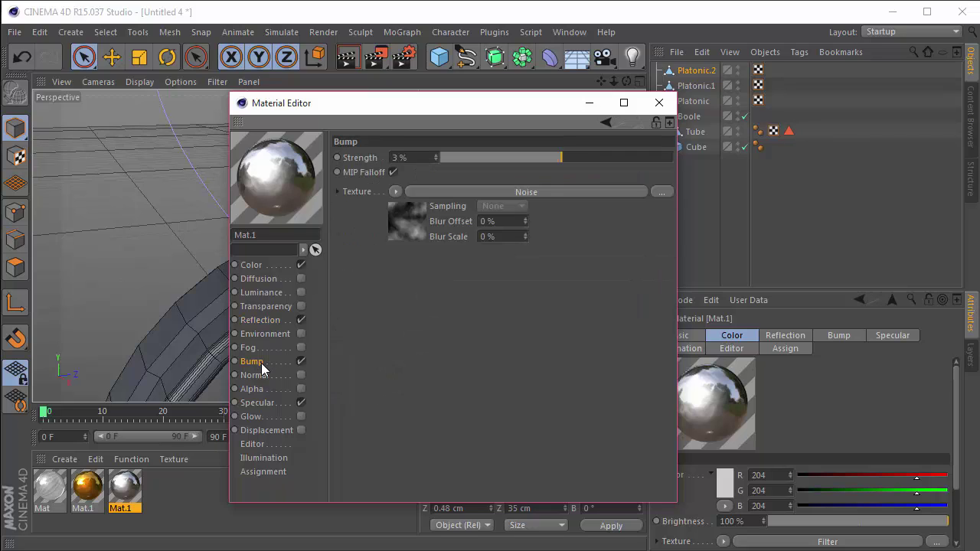
click(403, 217)
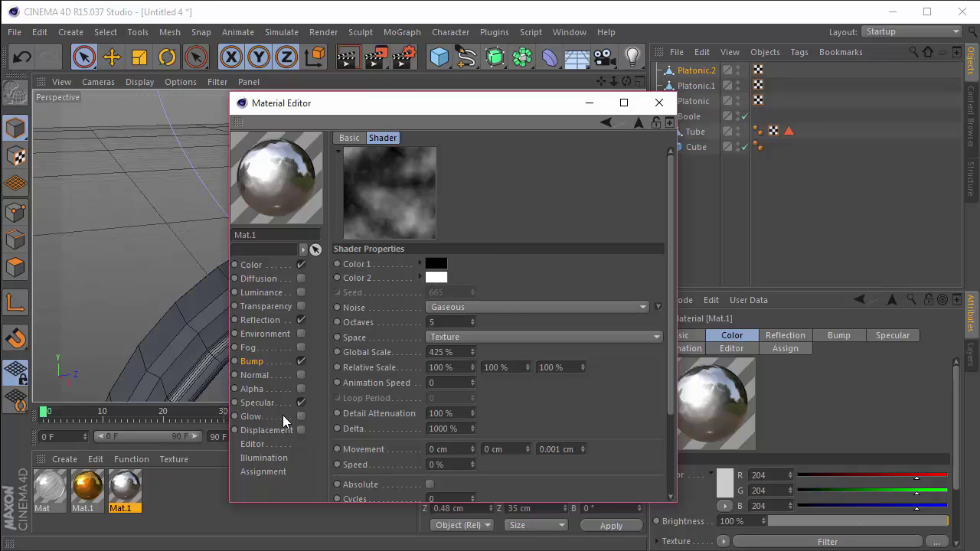
Check the Specular channel's Metal mode and its Noise shader's second colour, and close the silver material.
click(257, 403)
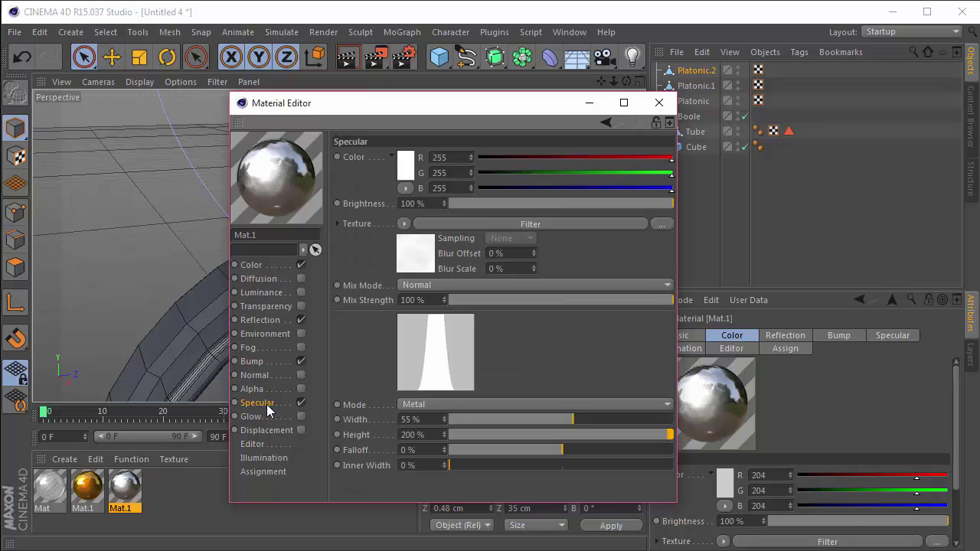
click(440, 405)
click(434, 433)
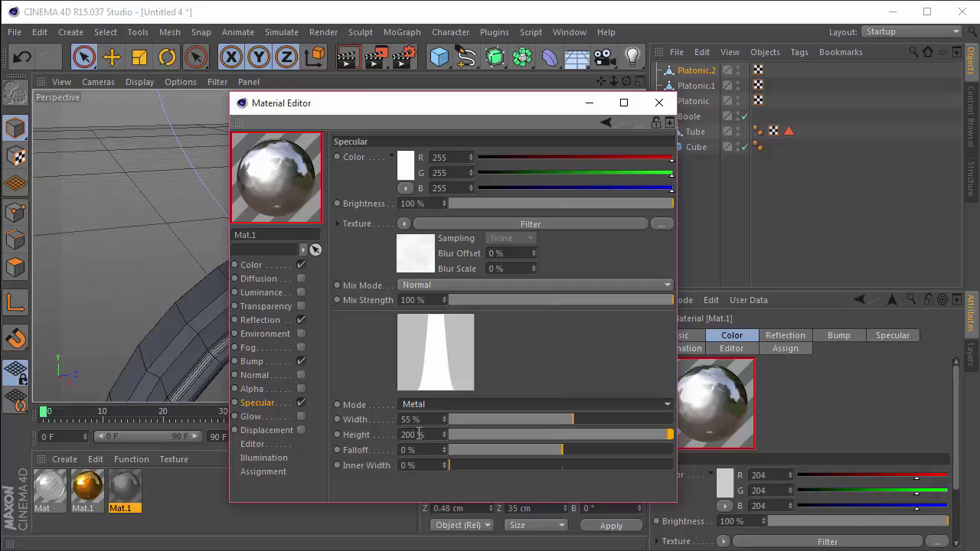
click(417, 254)
click(449, 301)
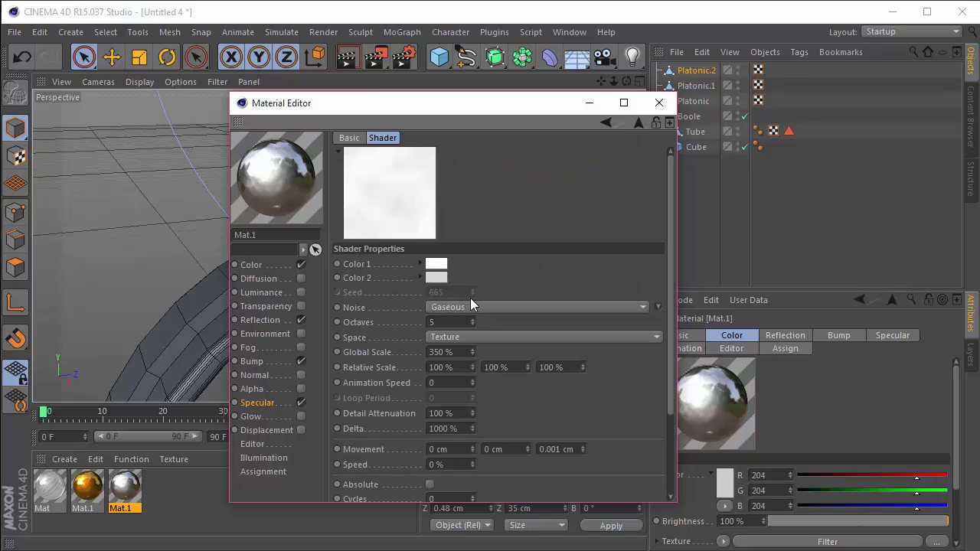
click(436, 278)
click(408, 349)
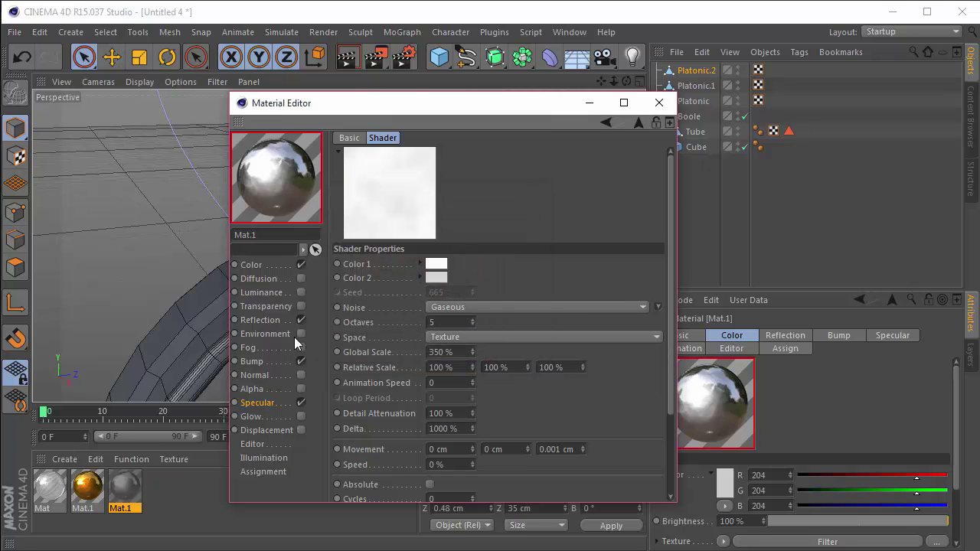
click(659, 102)
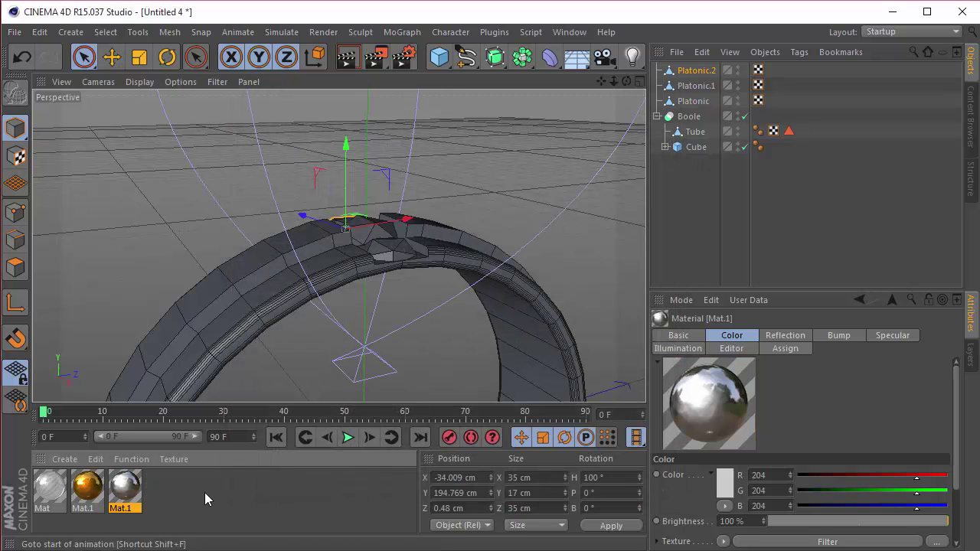
Open the gold material's Color channel and the Noise shader inside its Filter texture.
double_click(86, 490)
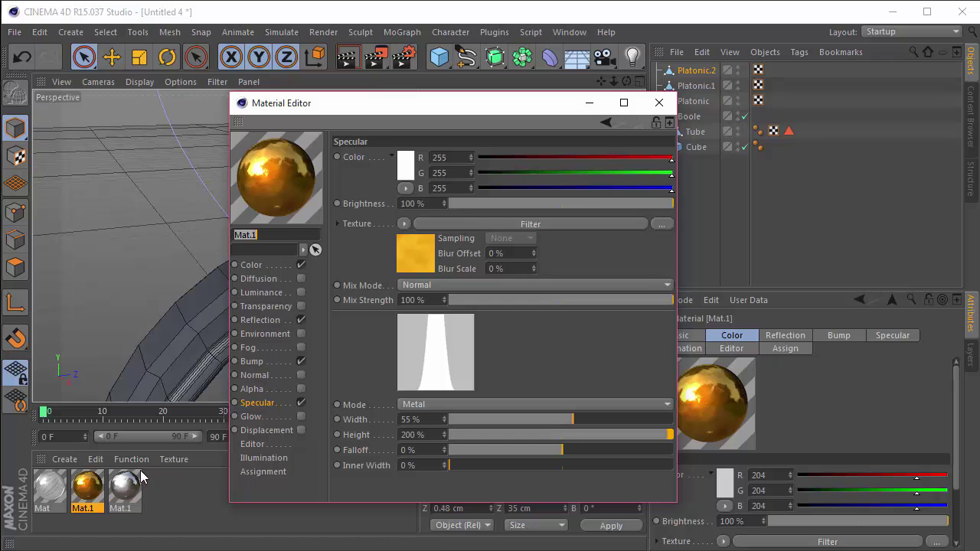
click(659, 103)
click(124, 490)
click(87, 490)
double_click(87, 490)
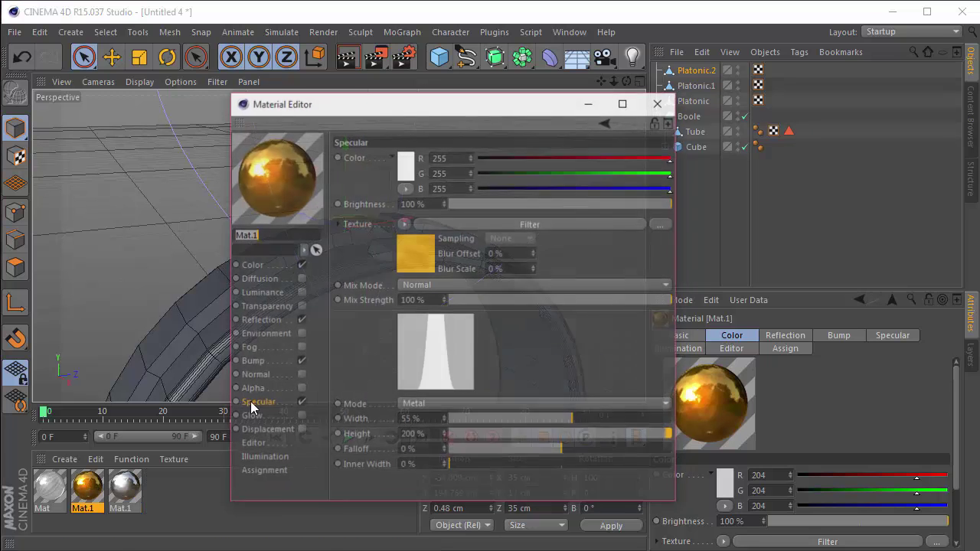
click(257, 266)
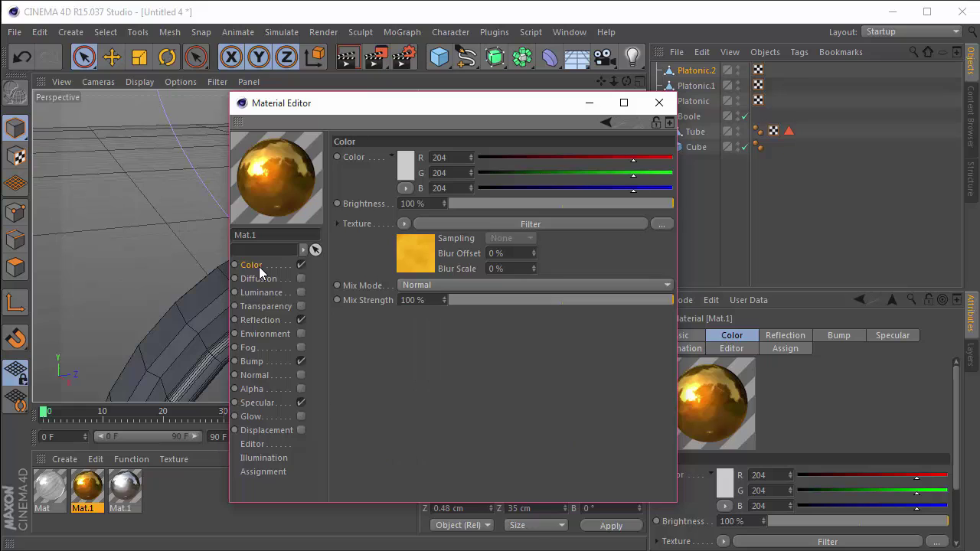
click(412, 260)
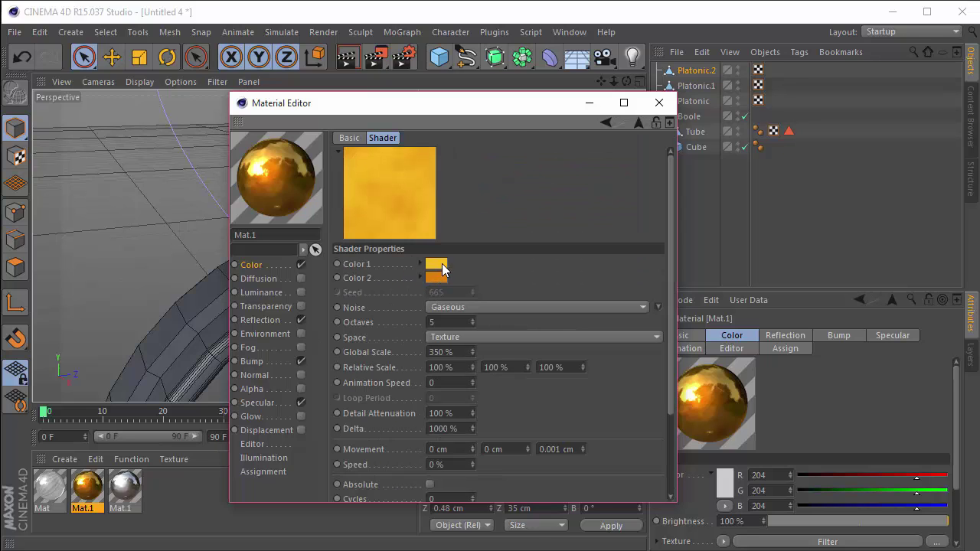
Check the RGB values of Color 1 and Color 2 in the gold material's Noise shader.
click(440, 267)
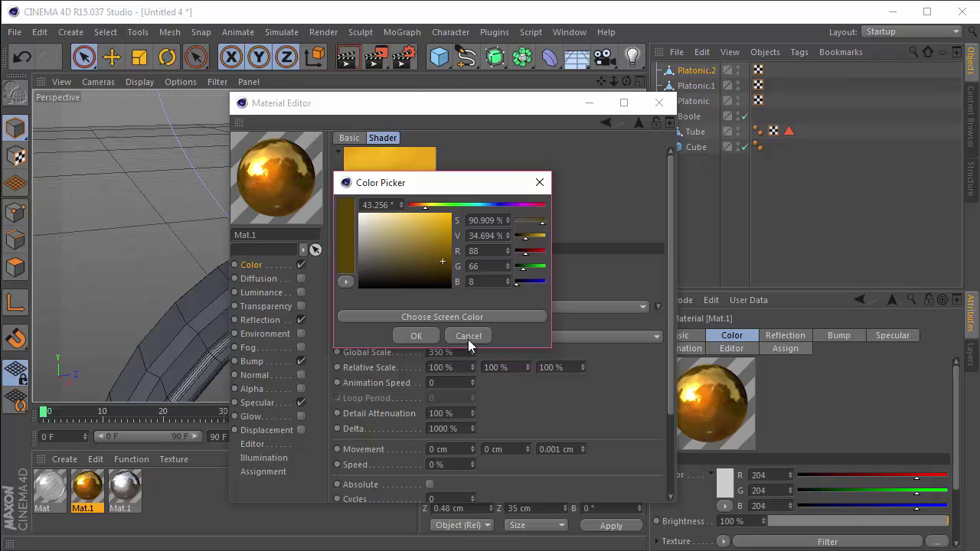
click(469, 337)
click(432, 268)
click(457, 338)
click(442, 263)
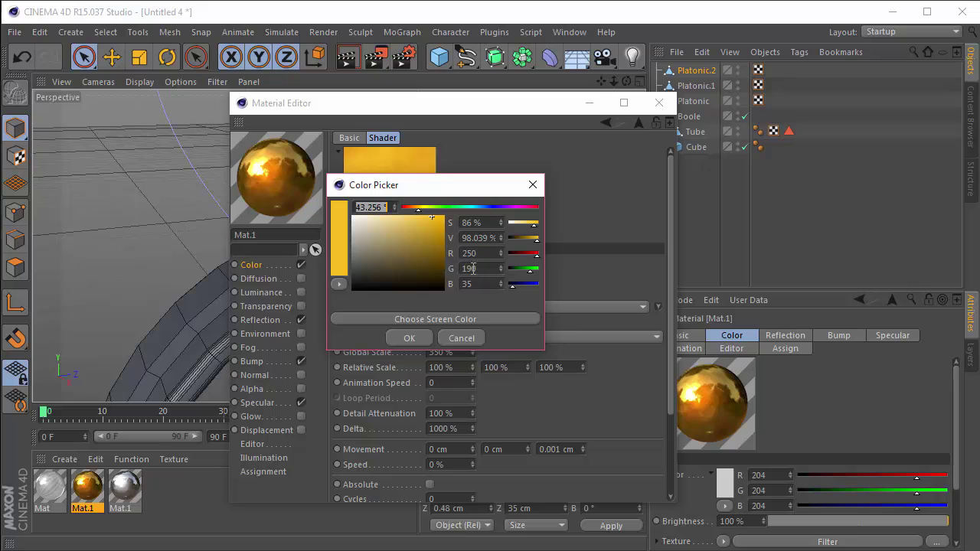
click(419, 335)
click(438, 281)
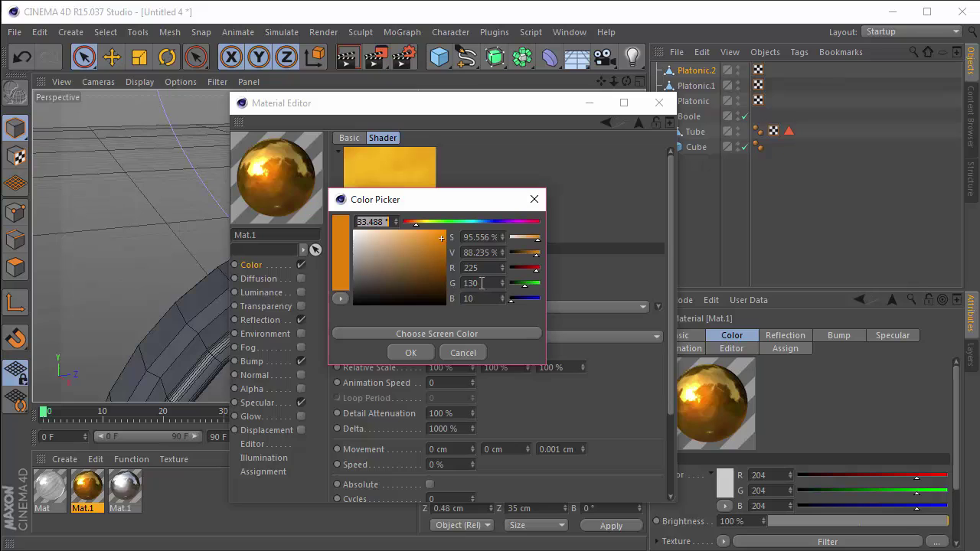
click(411, 352)
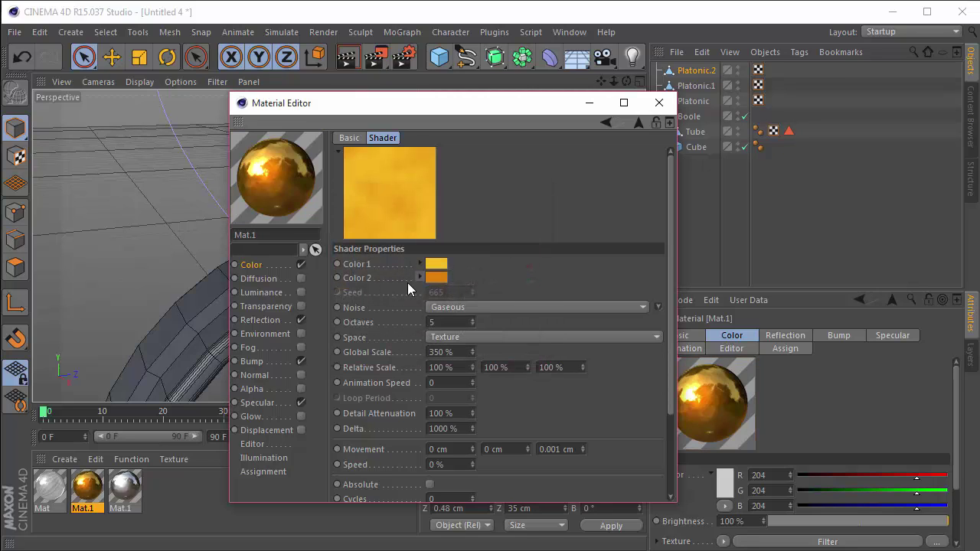
Review the gold material's Reflection, Bump and Specular channels, and close the material.
click(277, 320)
click(267, 361)
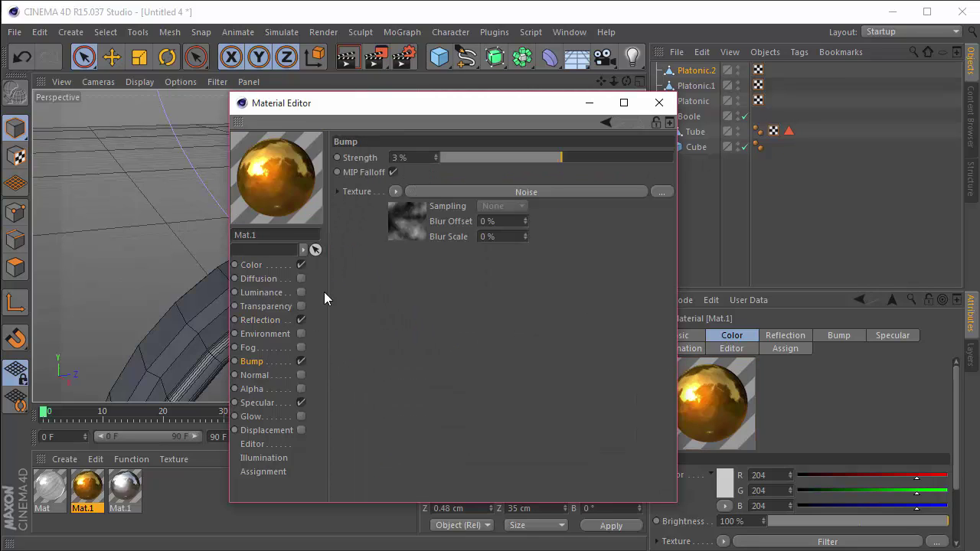
click(289, 402)
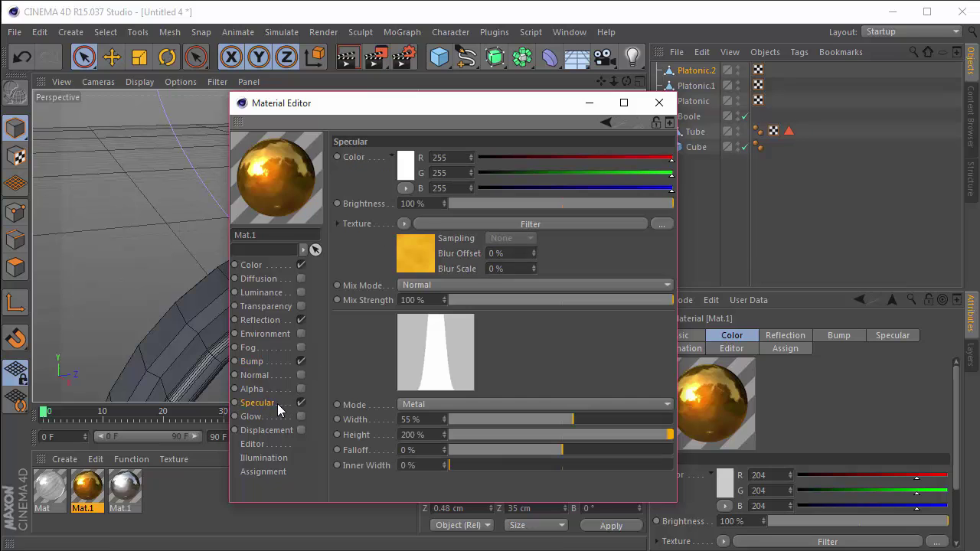
click(657, 104)
Examine the glass material's Transparency channel and both colours of its Noise shader.
double_click(61, 490)
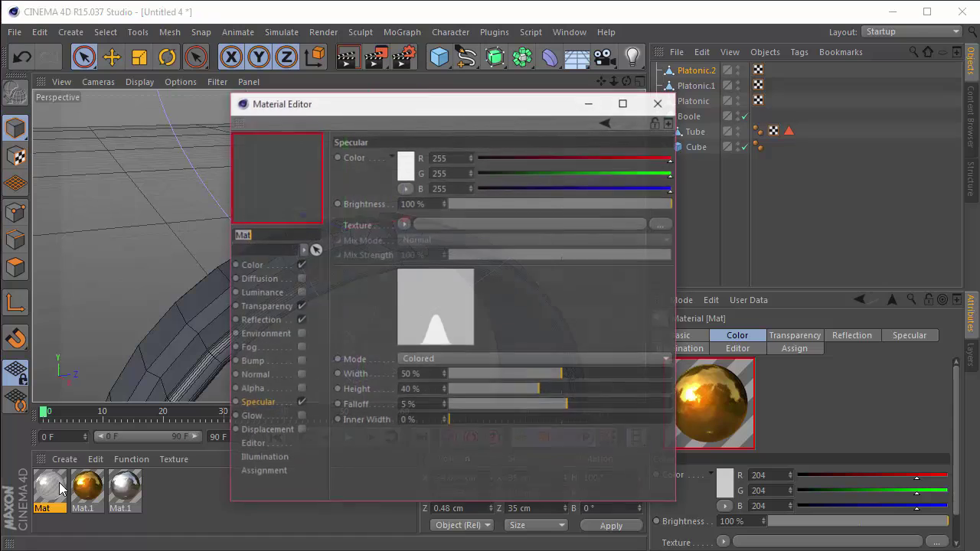
click(249, 265)
click(261, 307)
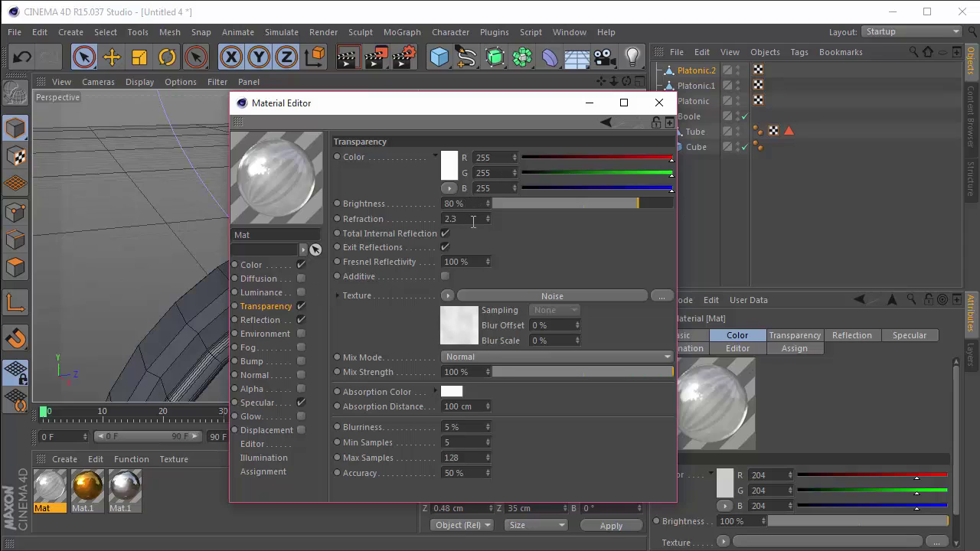
click(456, 324)
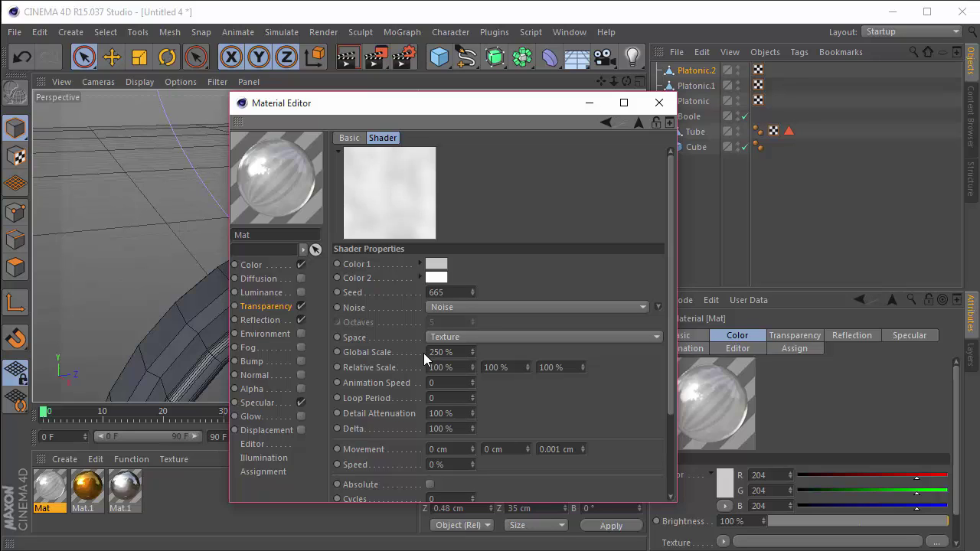
click(441, 264)
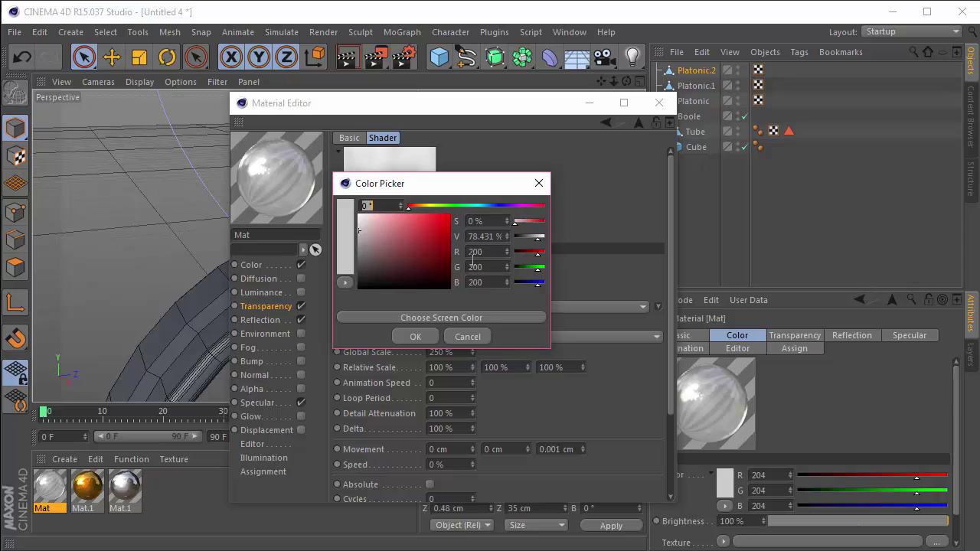
click(417, 337)
click(434, 280)
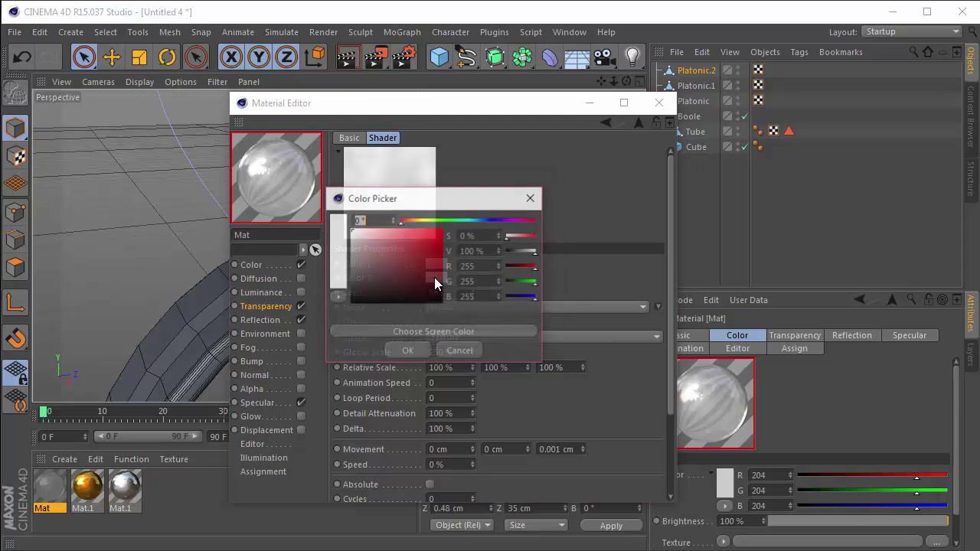
click(407, 349)
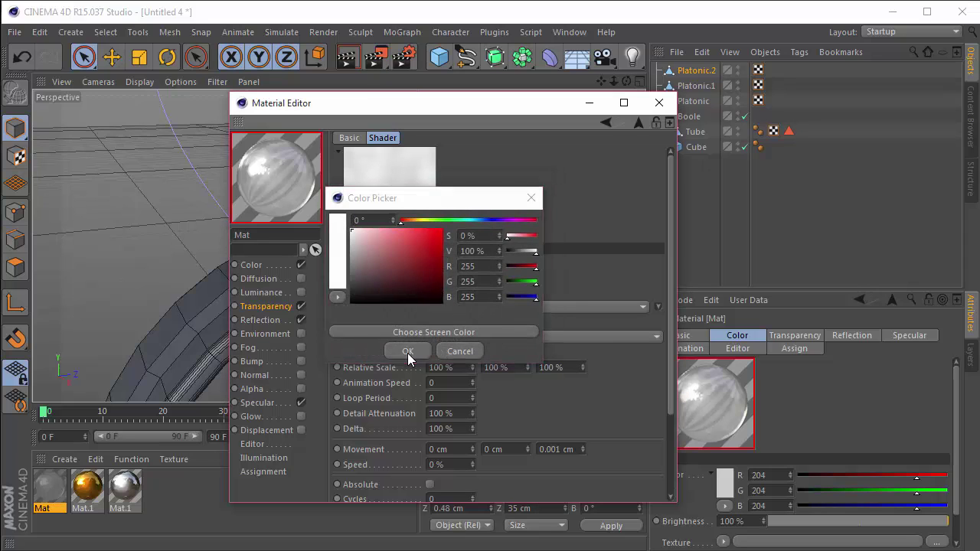
Review the glass material's Reflection and Specular channels, and close the material.
click(268, 306)
click(280, 320)
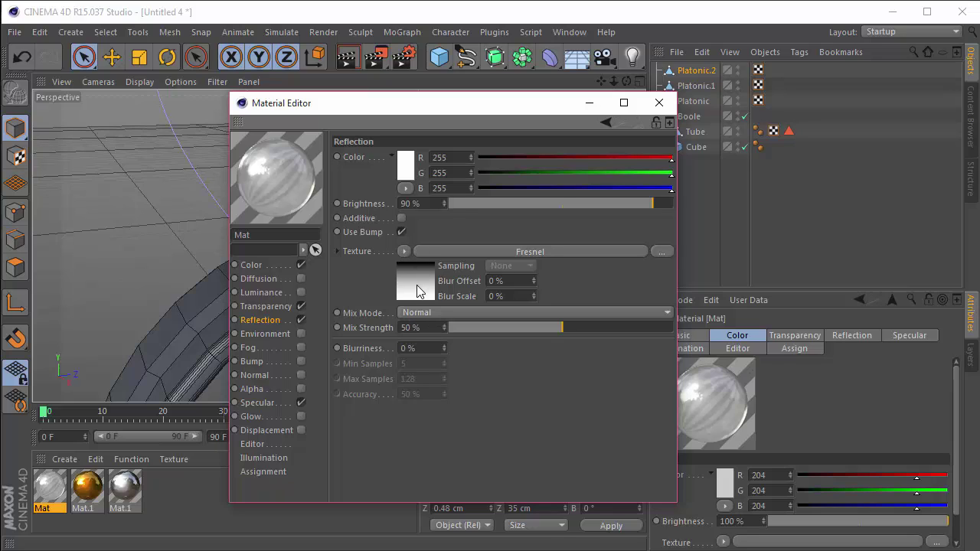
click(264, 406)
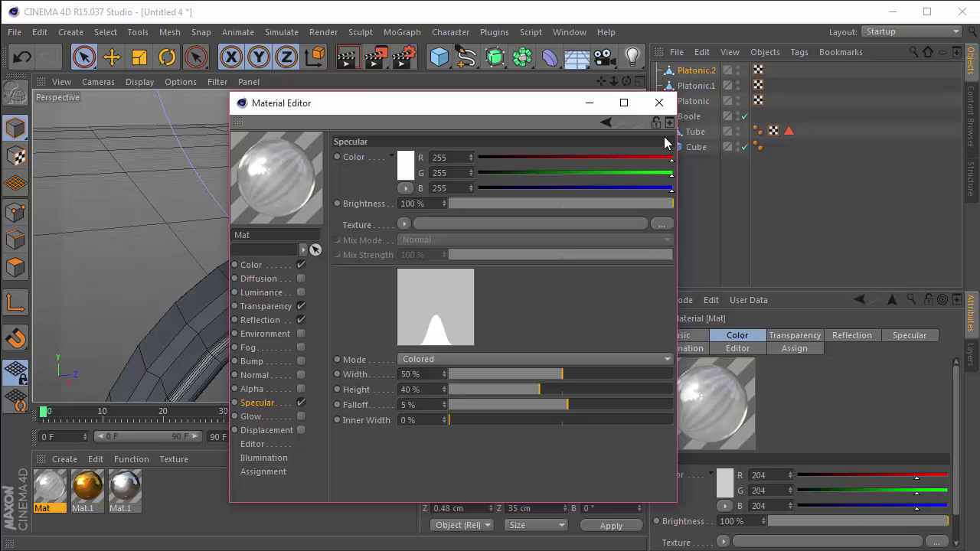
click(659, 103)
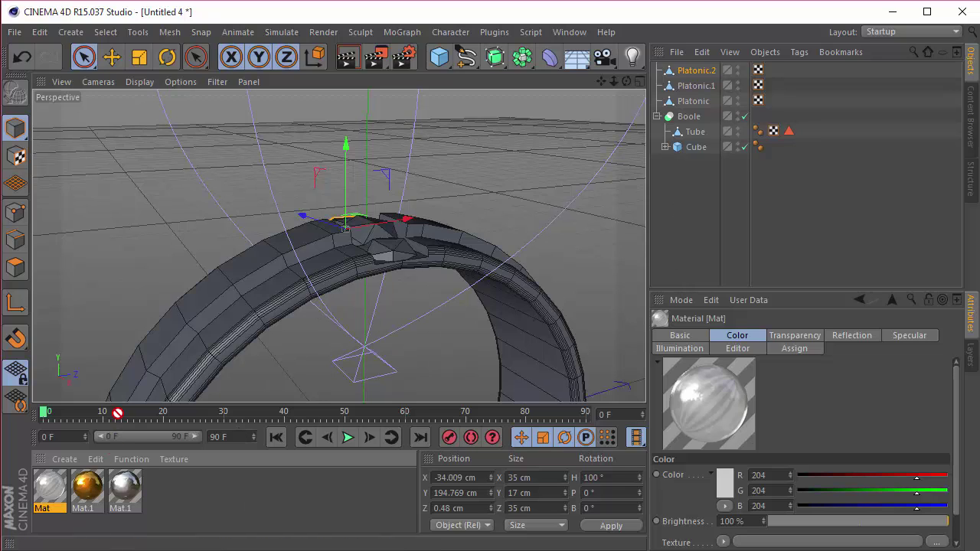
Assign the gold material to the Tube inside the Boole.
drag(127, 422, 243, 351)
click(683, 209)
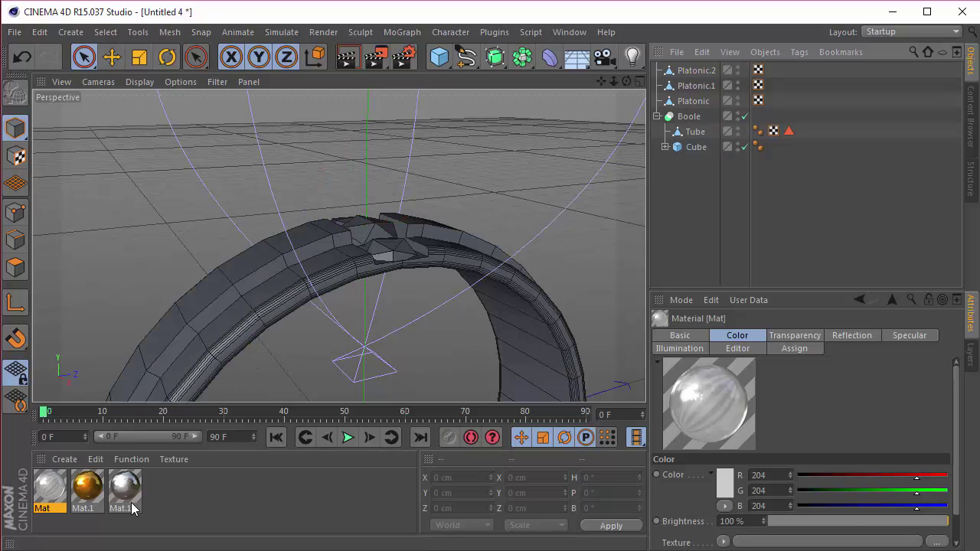
drag(134, 507, 226, 423)
drag(646, 164, 701, 133)
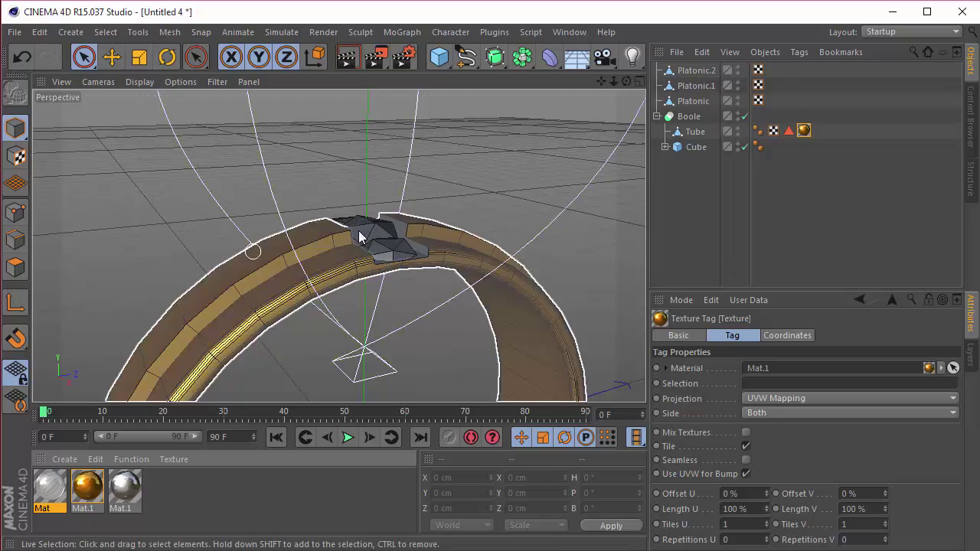
drag(626, 81, 337, 245)
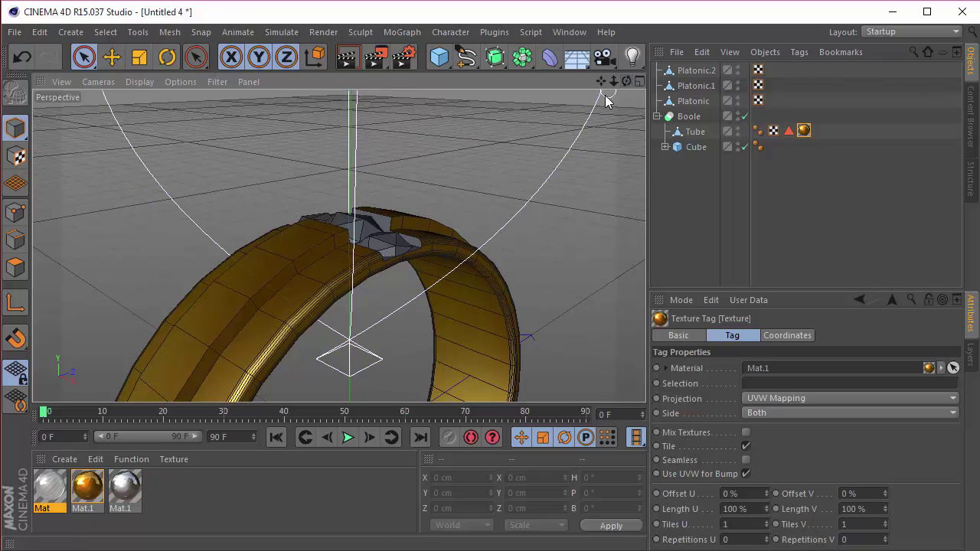
Assign the silver material to the Tube and restrict it to the White polygon selection.
click(788, 132)
drag(123, 489, 682, 136)
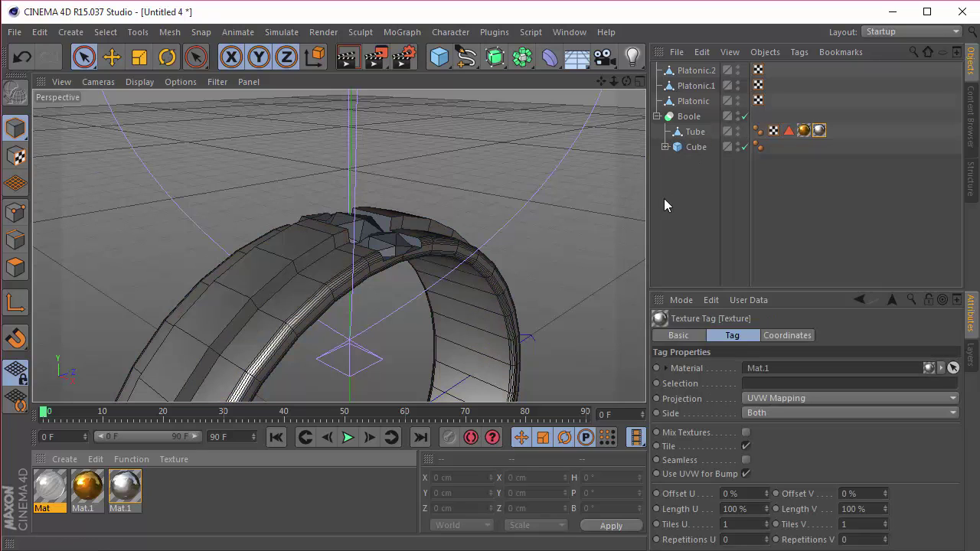
drag(788, 131, 791, 148)
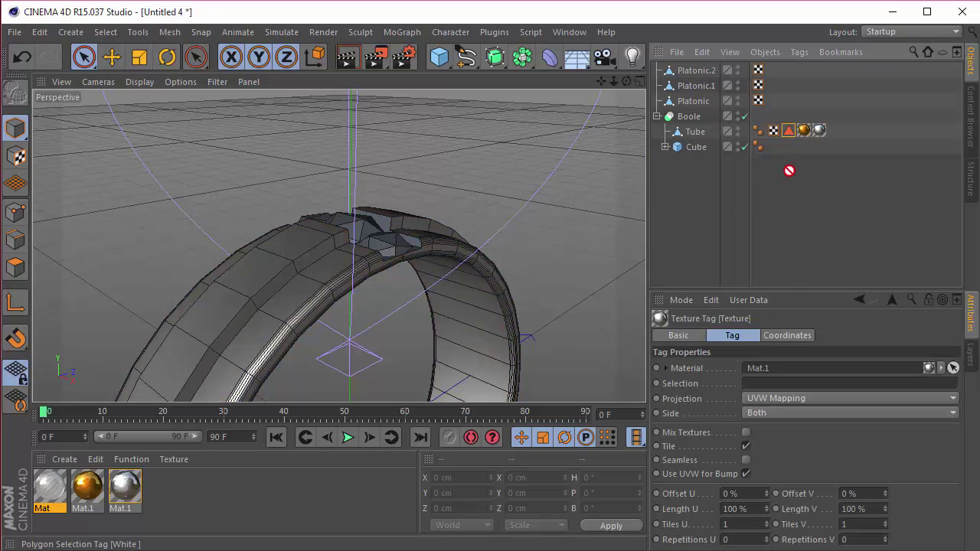
drag(764, 370, 744, 383)
click(738, 262)
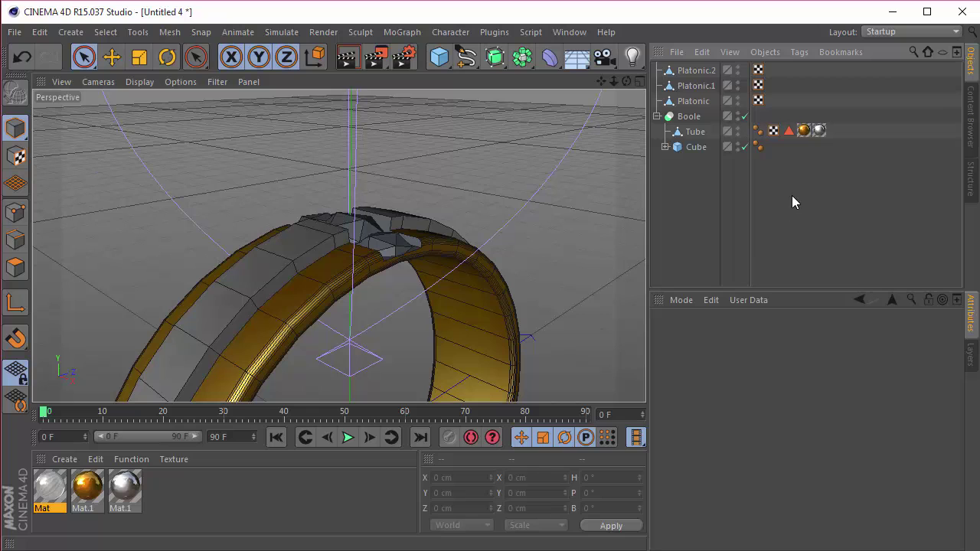
click(818, 131)
key(Delete)
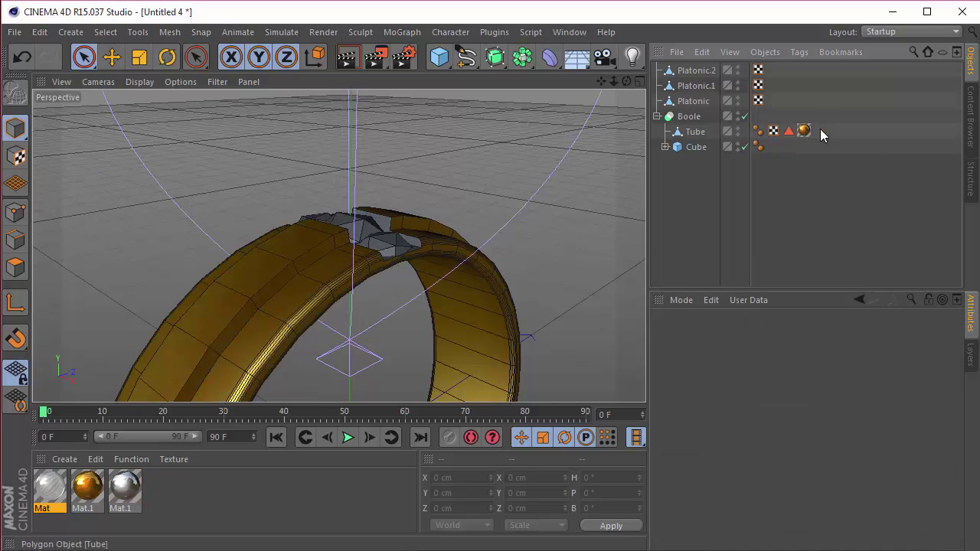
key(ctrl+z)
Reorder the Tube's tags so the gold and silver texture tags precede the White selection tag, and render the view.
mouse_move(807, 131)
mouse_down()
mouse_move(829, 131)
mouse_move(784, 133)
mouse_up()
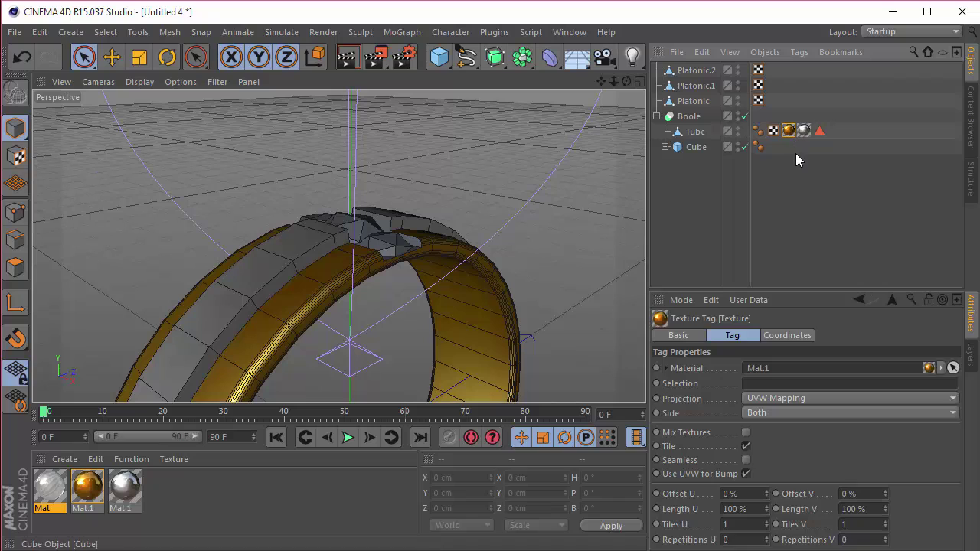
click(795, 153)
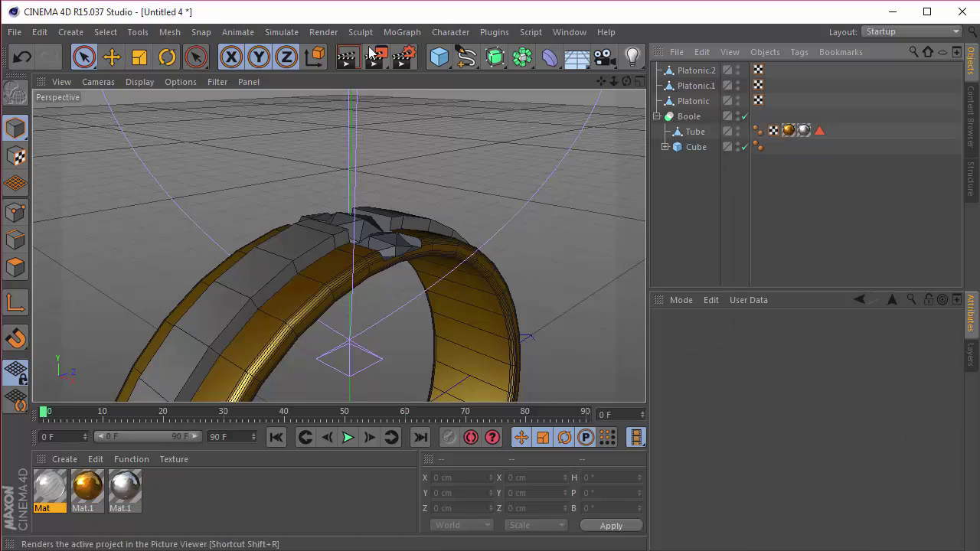
key(ctrl+r)
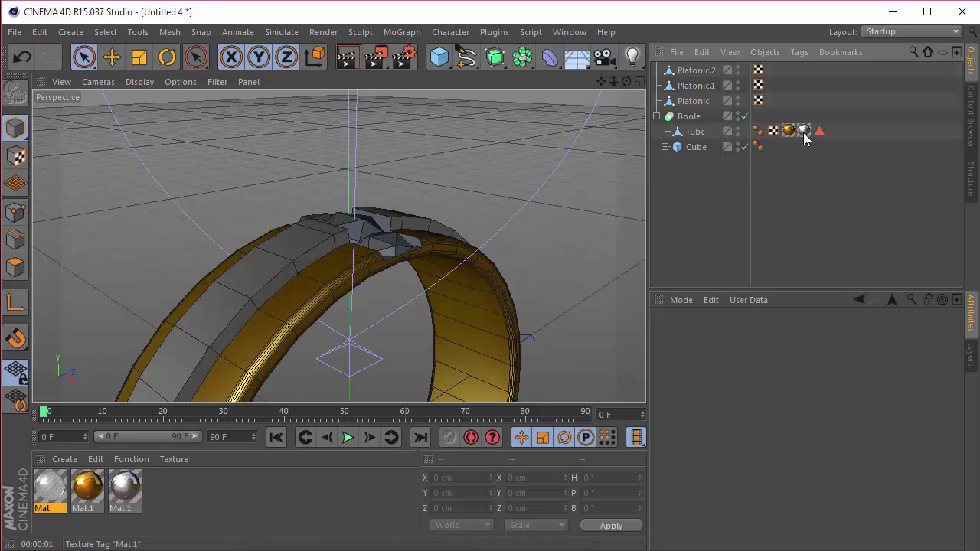
Check the Tube's gold and silver texture tags and its White polygon selection tag.
click(802, 131)
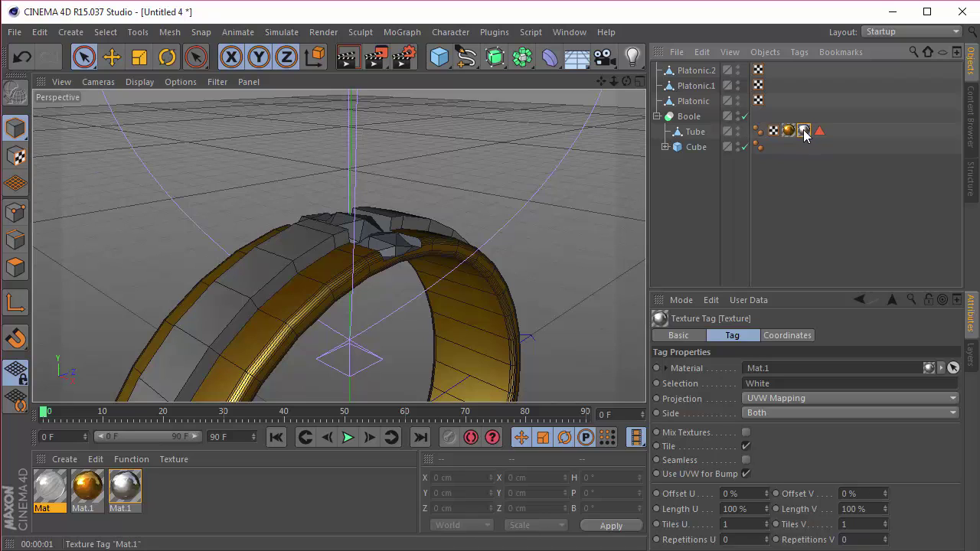
click(789, 131)
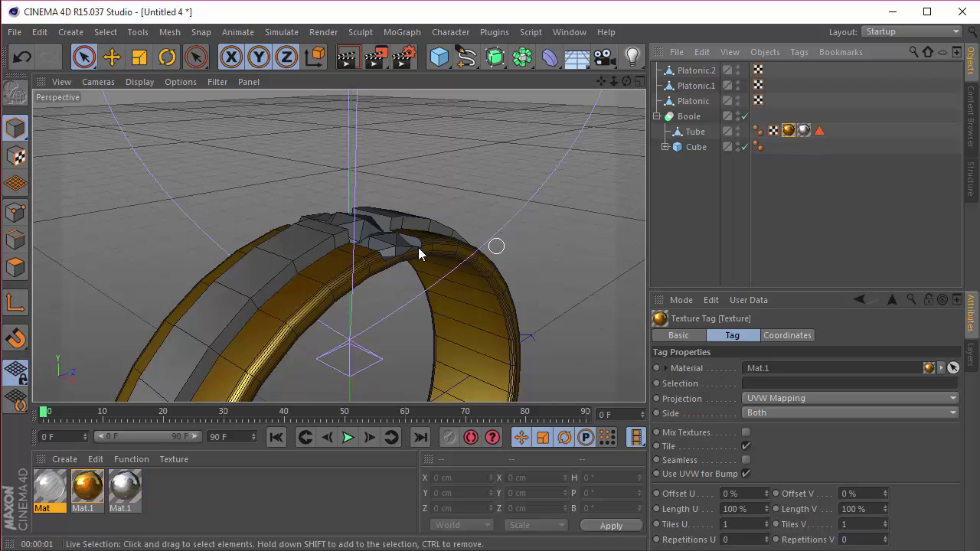
click(801, 132)
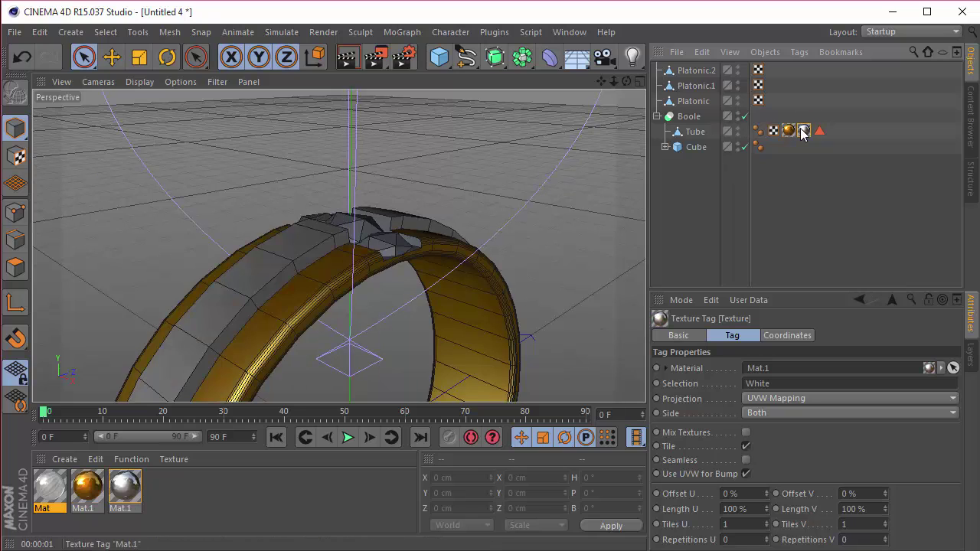
click(819, 132)
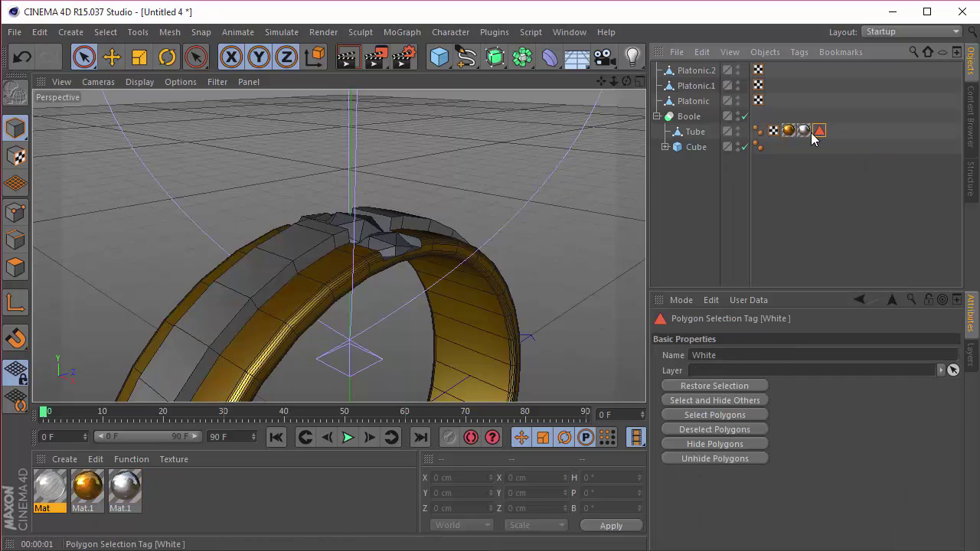
click(803, 131)
click(802, 176)
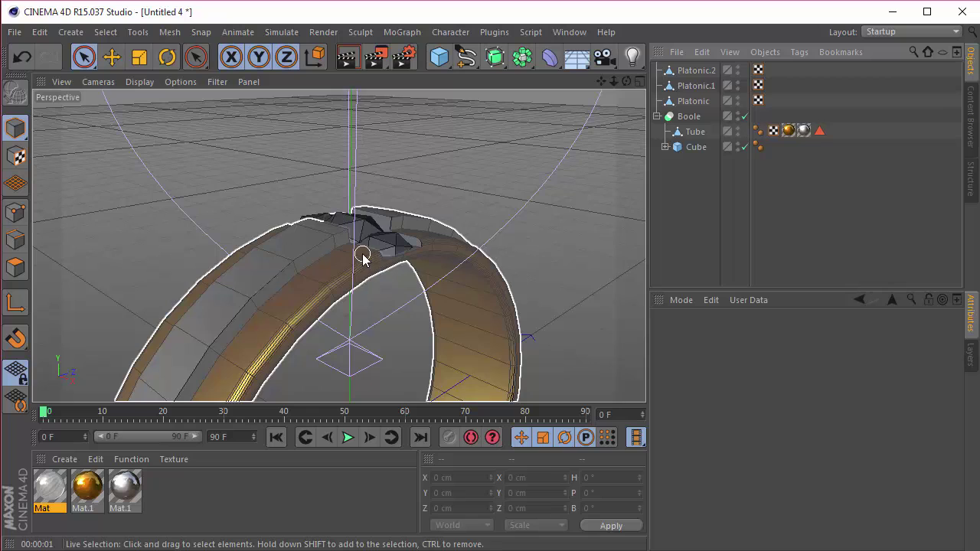
Apply the transparent glass material Mat to Platonic.2, Platonic.1 and Platonic.
click(48, 490)
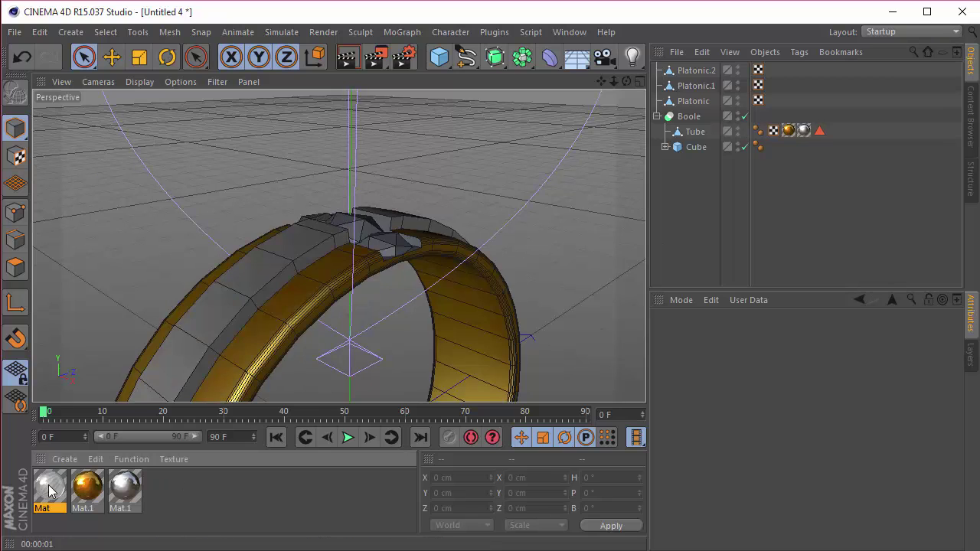
drag(155, 422, 695, 70)
ctrl+drag(771, 70, 773, 103)
click(710, 217)
scroll(403, 213, down, 6)
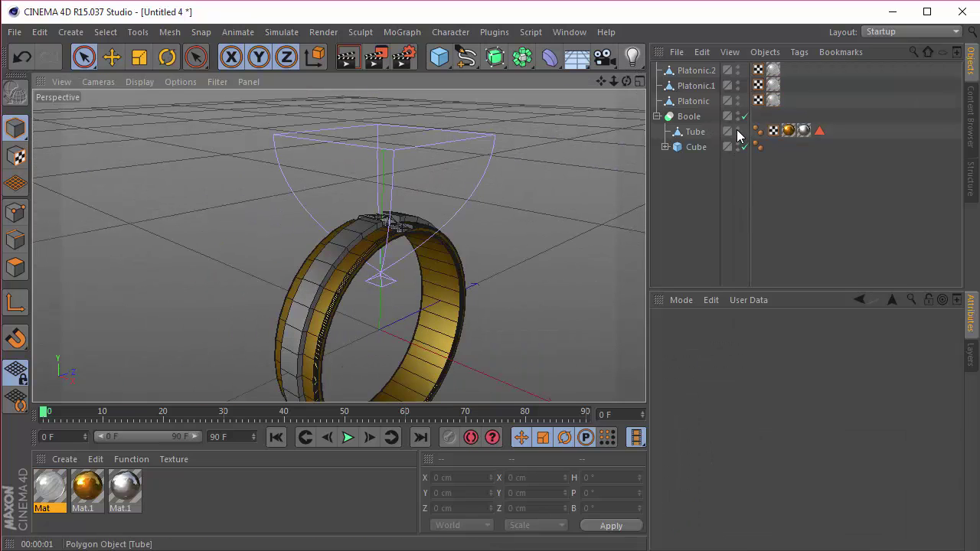
Hide the Cube's Taper deformer in the viewport, and place the Tube under a new Subdivision Surface inside the Boole.
click(665, 147)
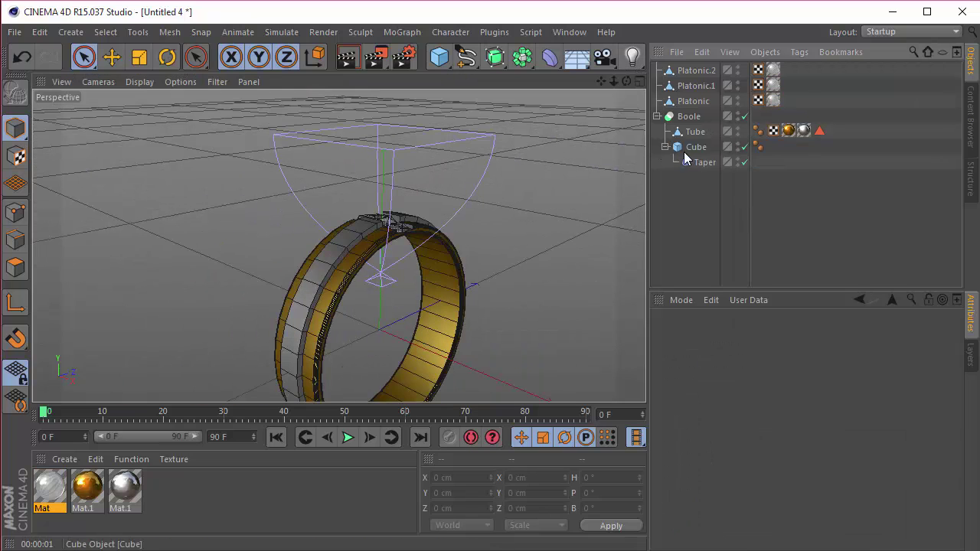
click(737, 160)
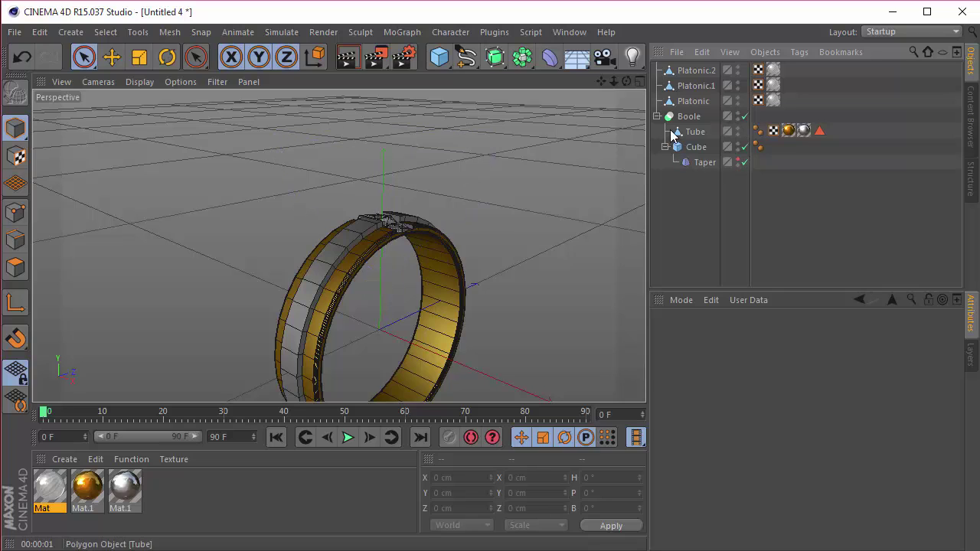
click(496, 60)
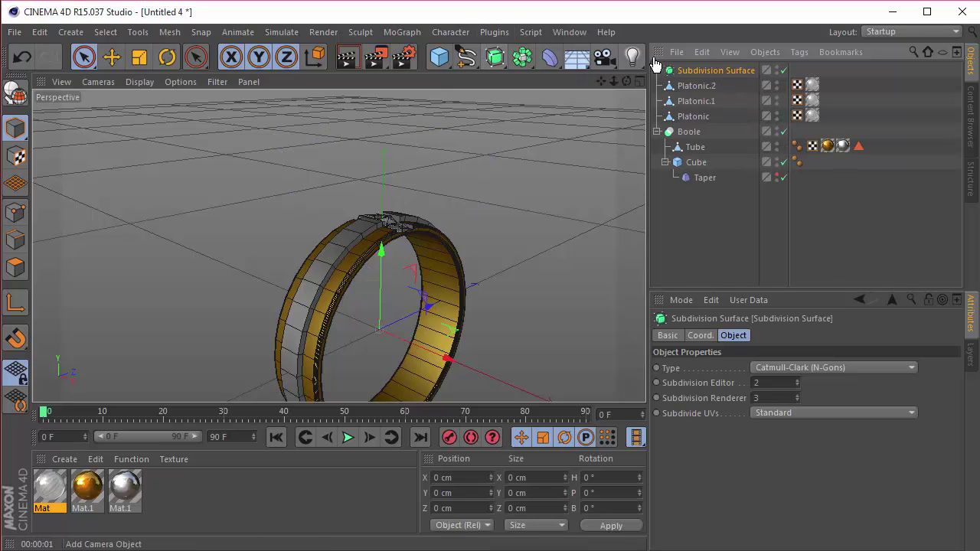
drag(703, 77, 693, 147)
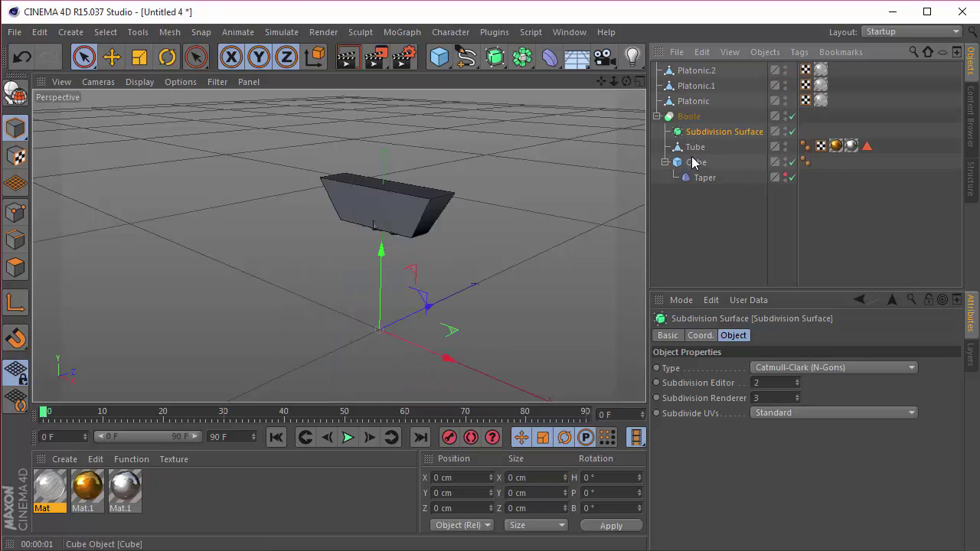
click(702, 209)
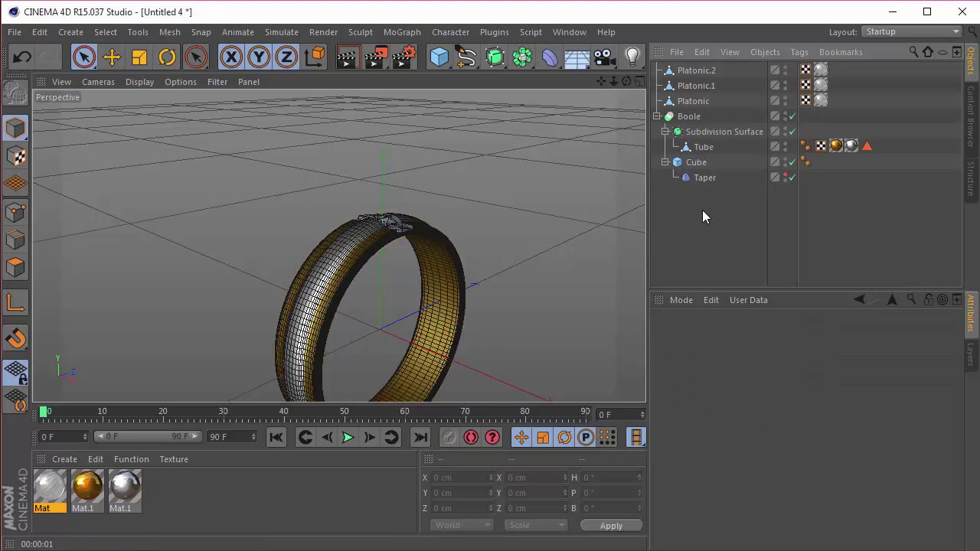
Inspect the edges of the smoothed ring around the raised band and disable the Tube's Subdivision Surface.
scroll(395, 232, up, 6)
scroll(323, 257, up, 3)
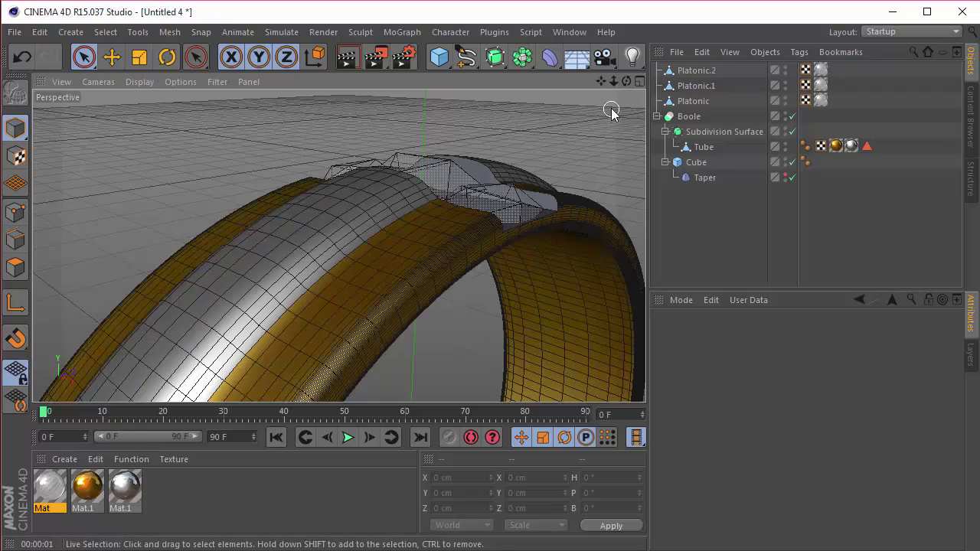
drag(626, 81, 689, 83)
drag(338, 245, 247, 293)
drag(621, 78, 339, 245)
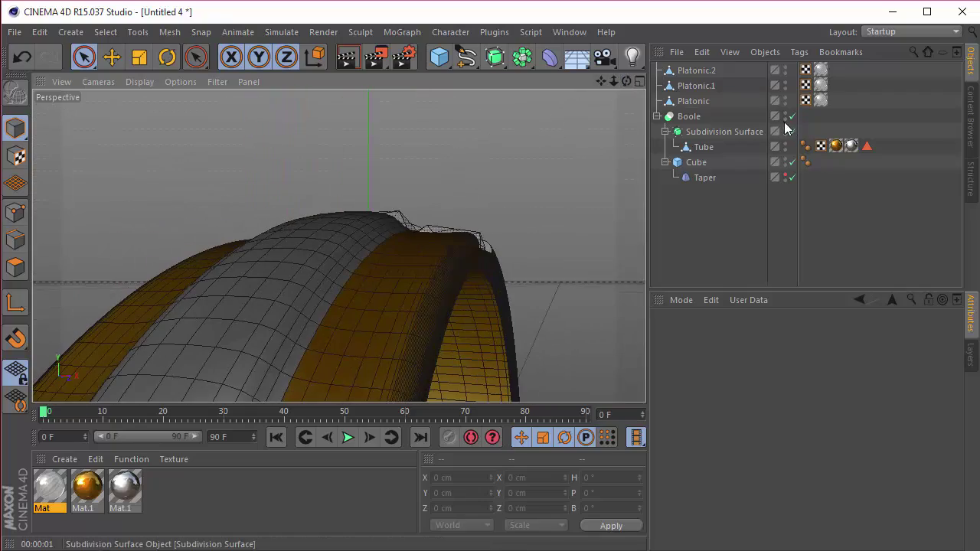
click(693, 146)
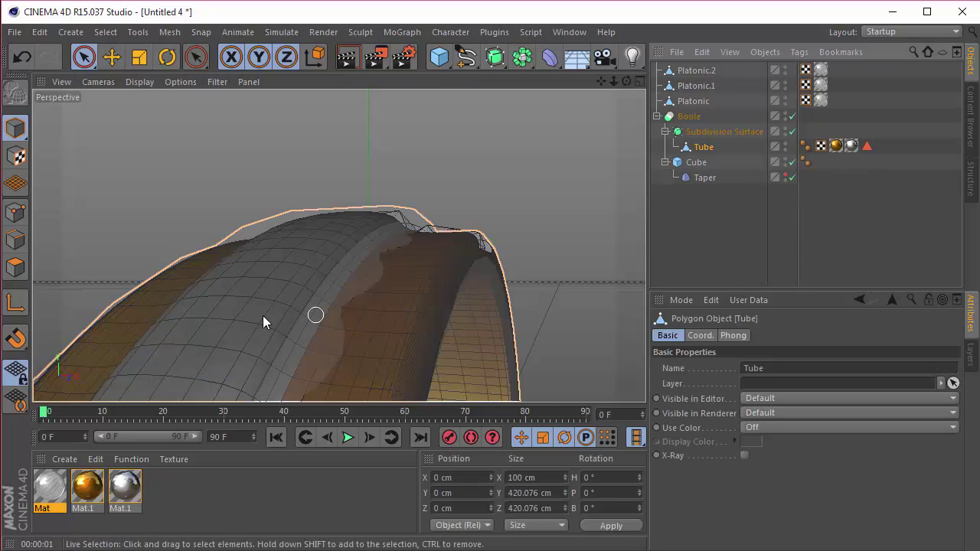
click(792, 132)
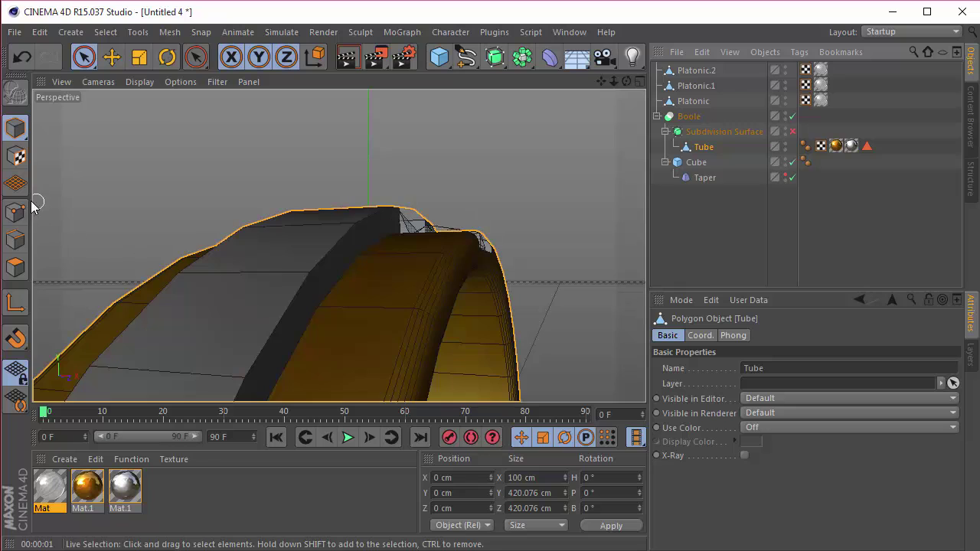
Add Knife loop cuts on the Tube along both edges of the silver band and on the gold band beside it.
click(17, 214)
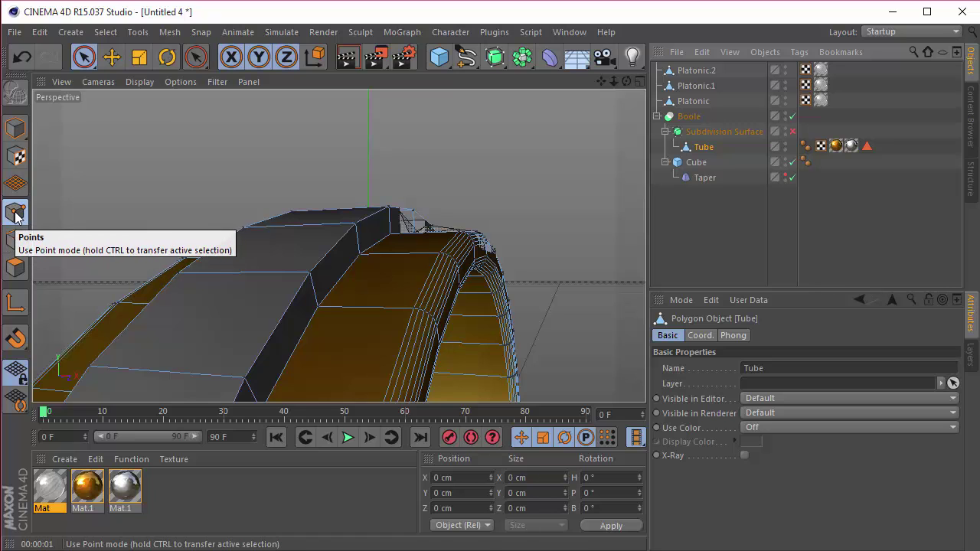
key(k)
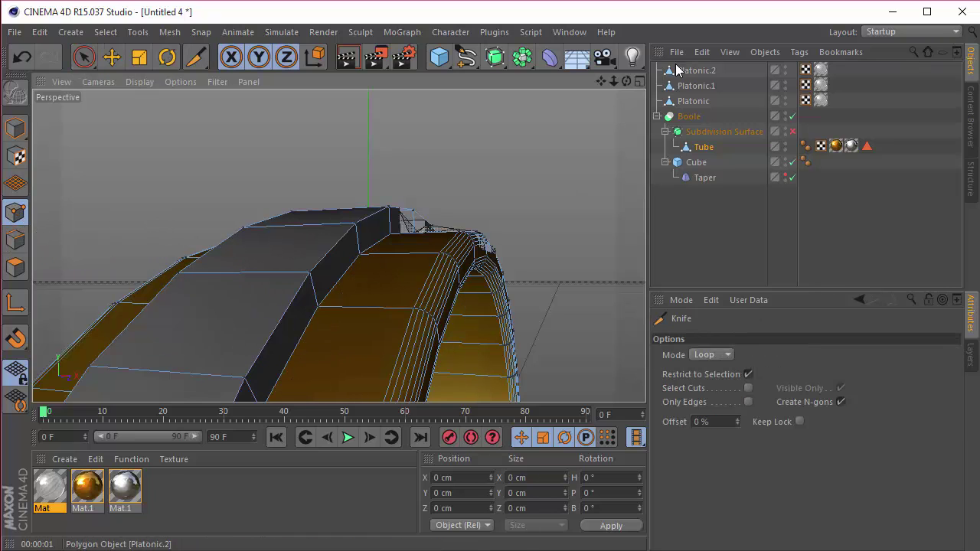
drag(626, 81, 615, 97)
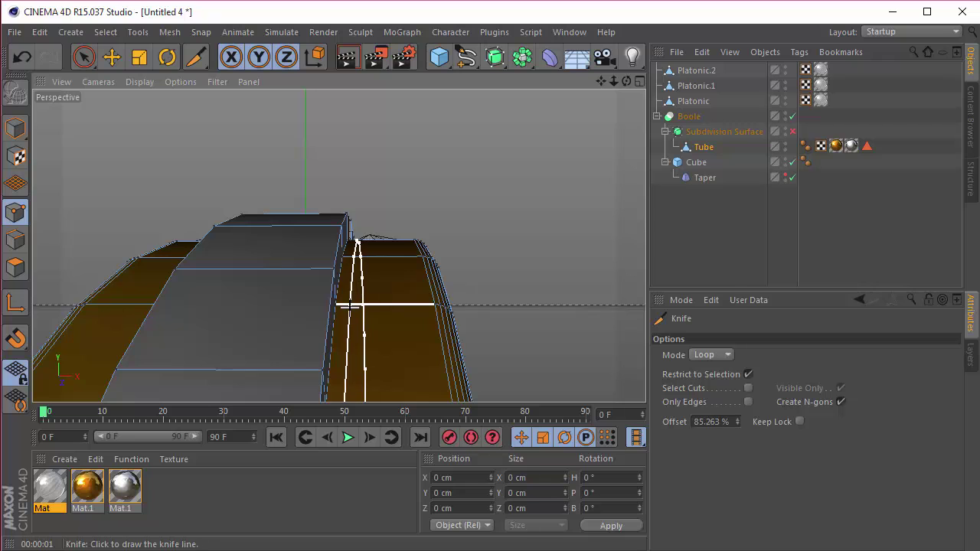
click(320, 266)
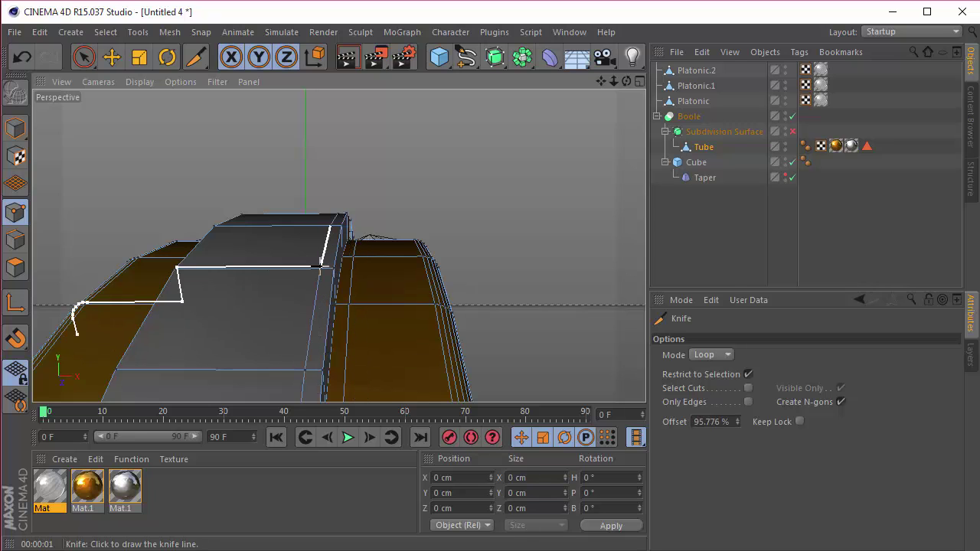
click(184, 267)
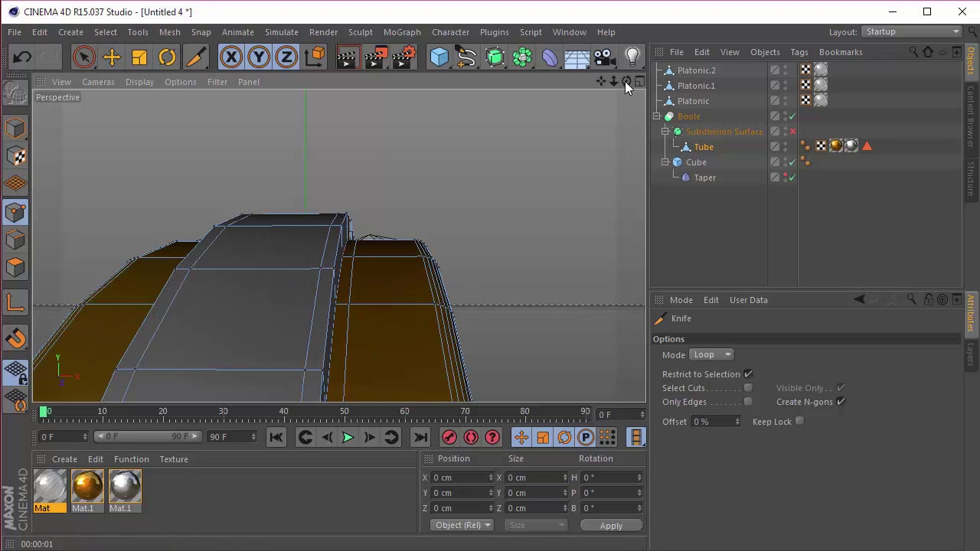
drag(626, 81, 597, 86)
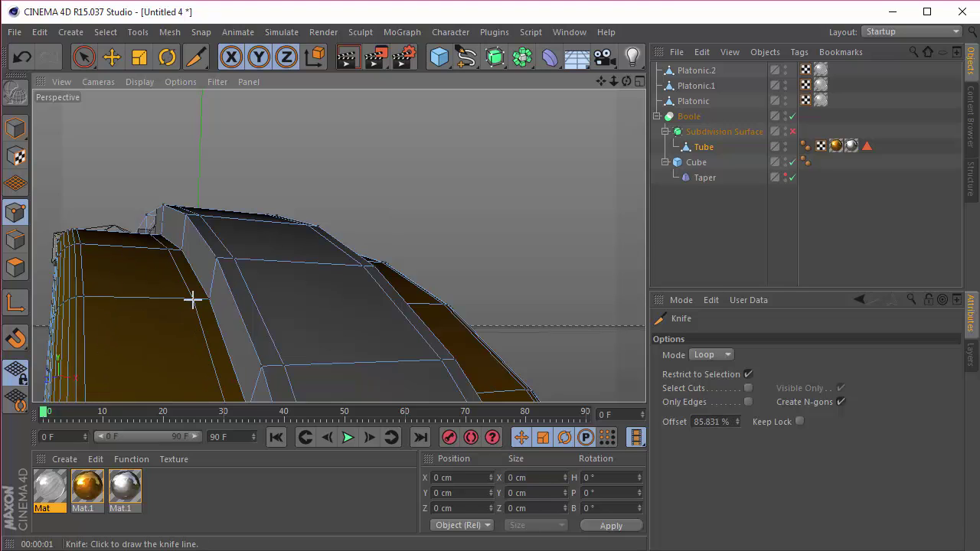
Re-enable the Subdivision Surface on the Tube and check the sharpened band edges.
click(792, 131)
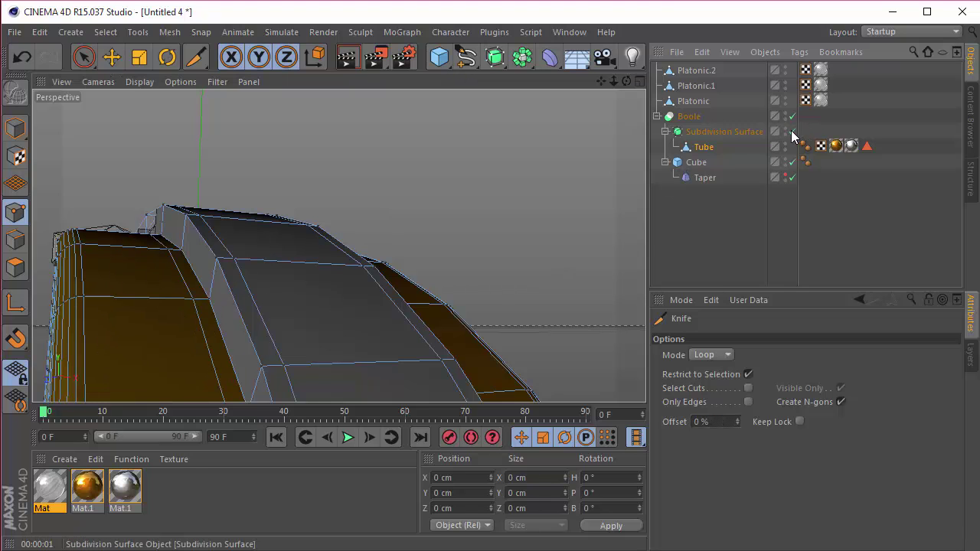
click(698, 250)
drag(626, 81, 336, 295)
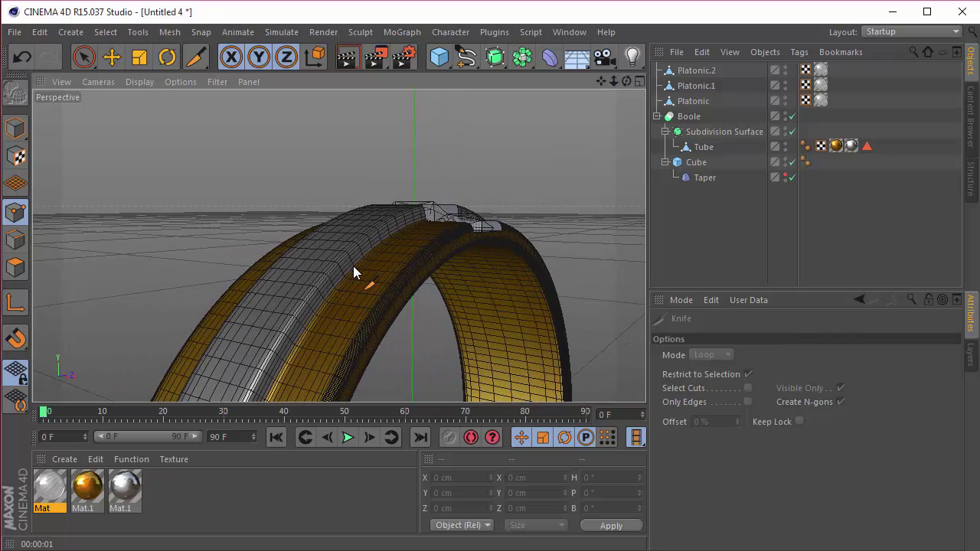
scroll(383, 254, down, 1)
scroll(466, 242, up, 1)
scroll(465, 242, down, 1)
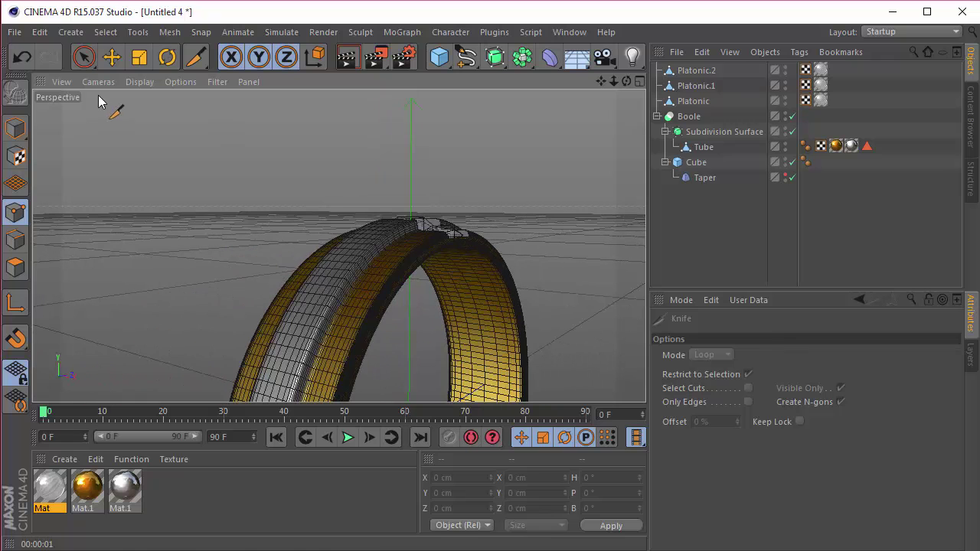
Group the Boole and the three Platonic stones under a null named Ring.
click(84, 57)
click(656, 117)
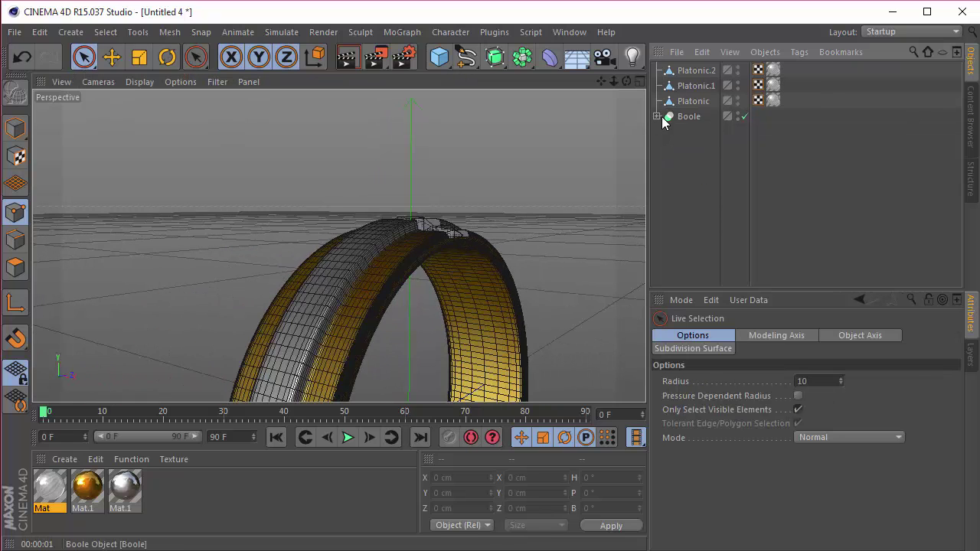
click(678, 116)
text(Ring)
key(Return)
click(695, 103)
shift+click(705, 72)
drag(693, 86, 695, 128)
shift+click(682, 72)
key(alt+g)
double_click(688, 70)
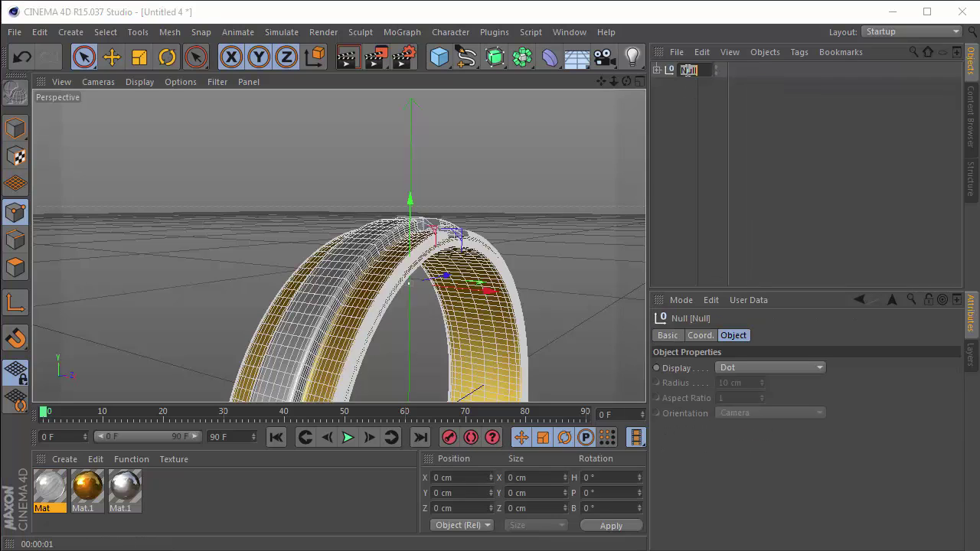
key(Return)
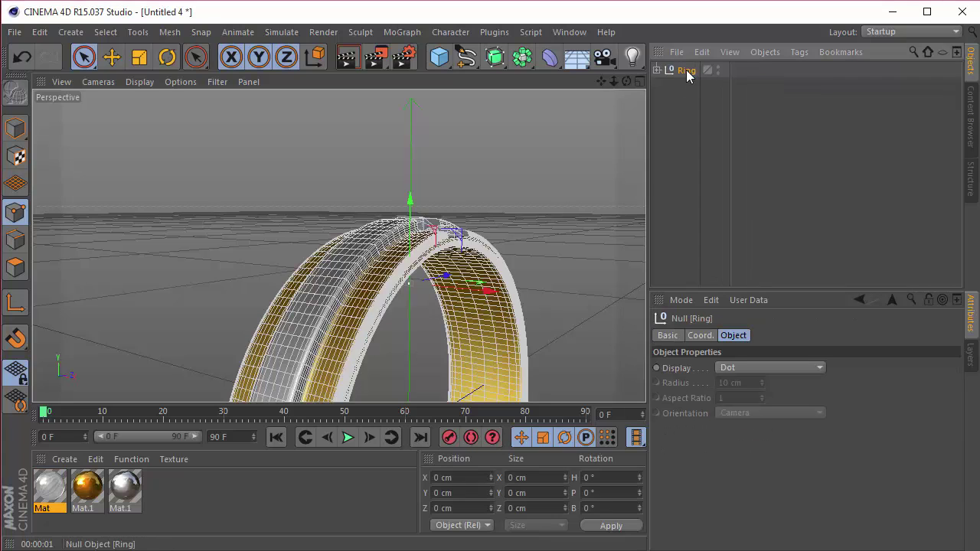
Add a camera and set its position to X -730 cm, Y 770 cm and Z 970 cm.
click(603, 56)
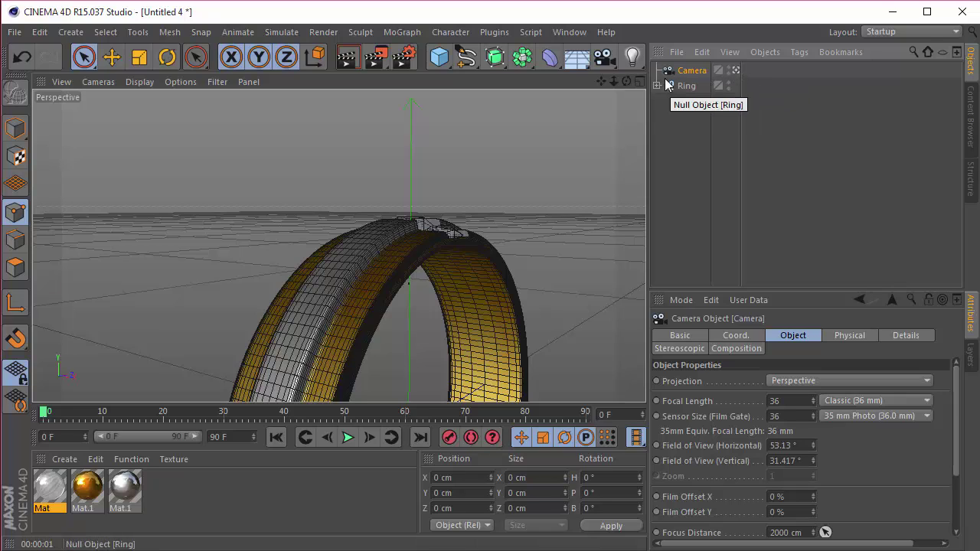
click(737, 338)
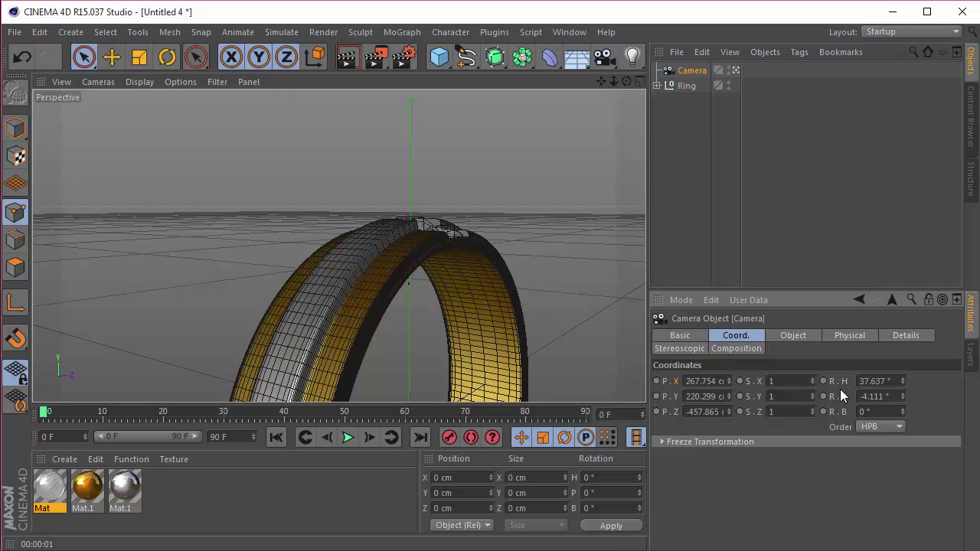
mouse_move(613, 82)
mouse_down()
mouse_move(338, 246)
mouse_move(602, 81)
mouse_up()
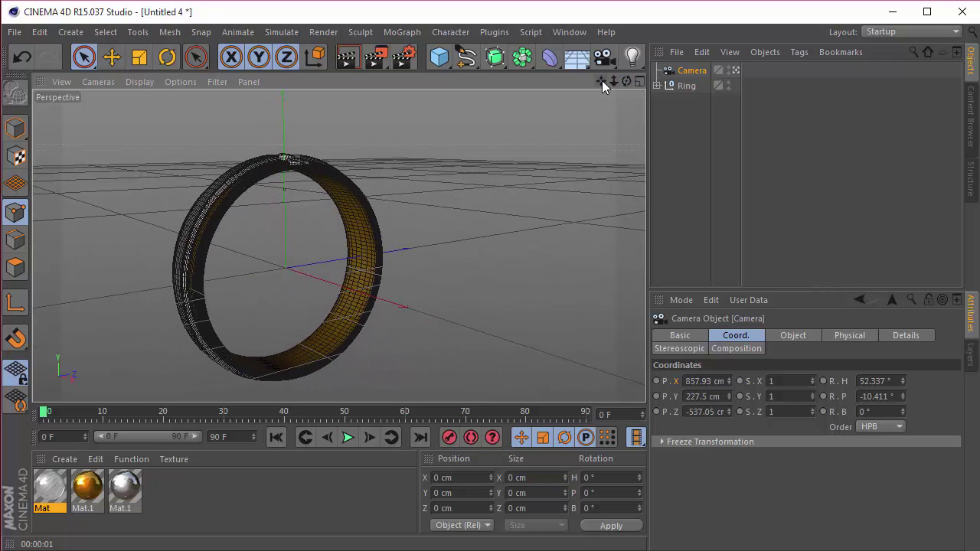
click(684, 382)
text(-7)
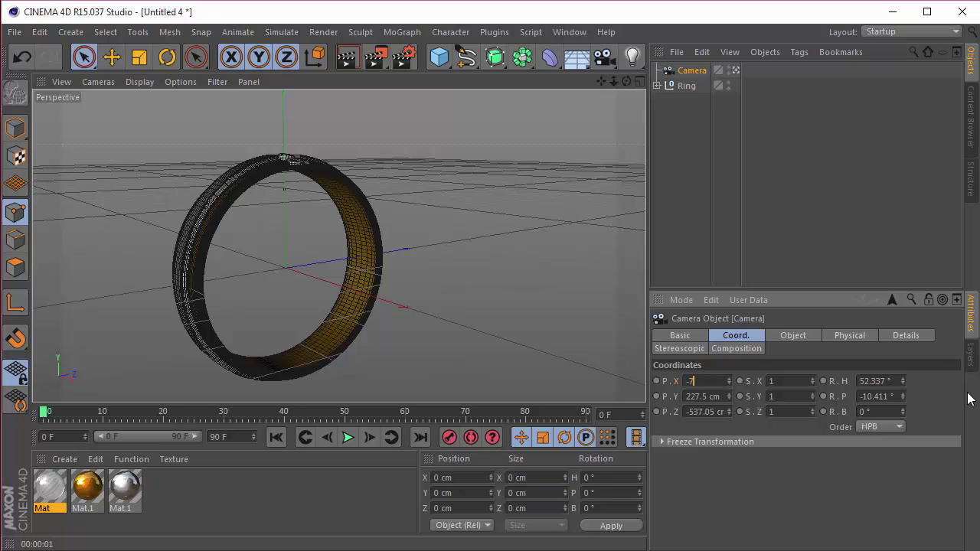
text(30)
key(Tab)
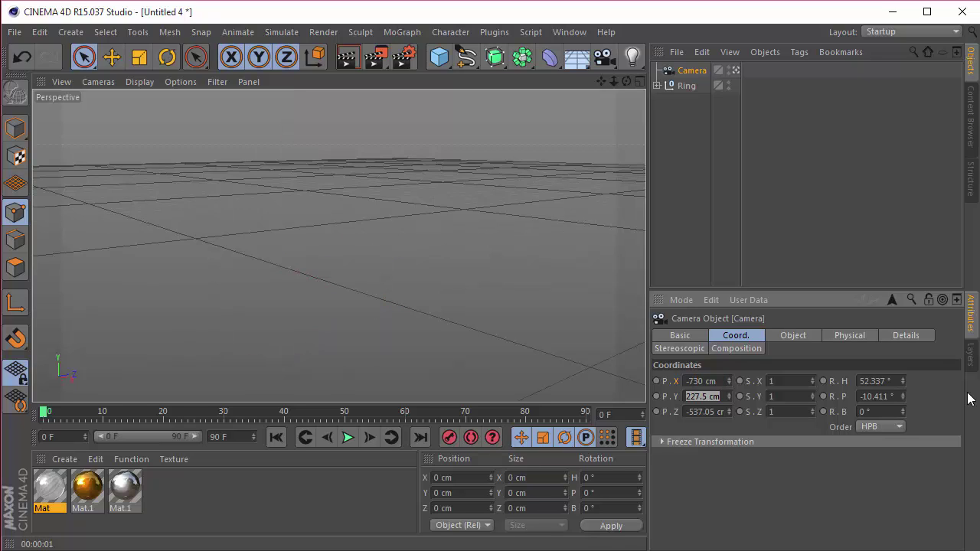
text(770)
key(Tab)
text(97)
key(Tab)
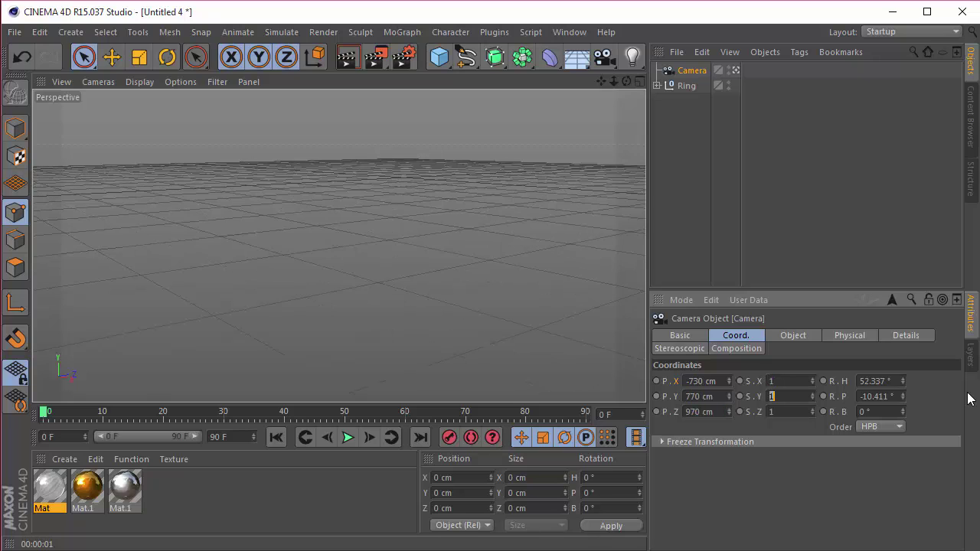
Set the camera's rotation to -137° heading and -30° pitch.
key(Tab)
text(-137)
key(Tab)
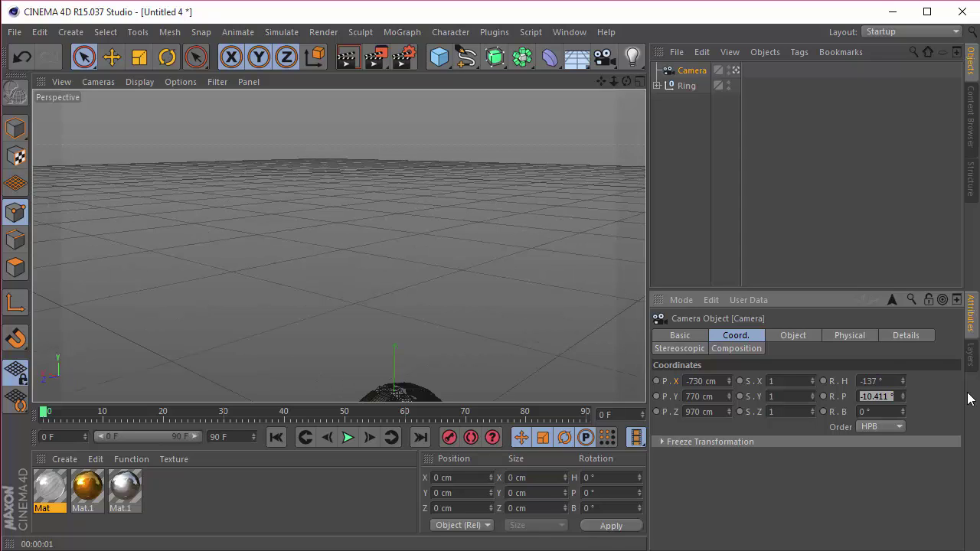
key(BackSpace)
key(Return)
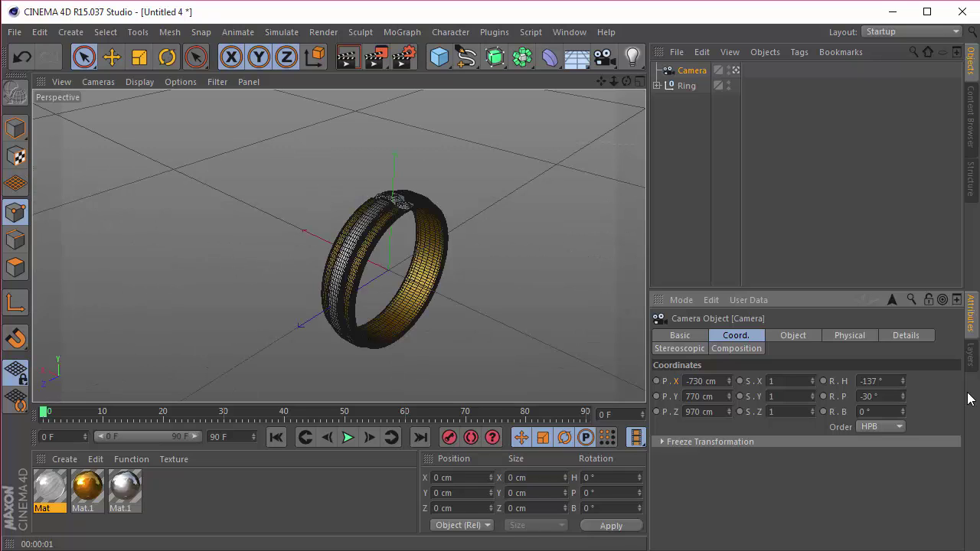
key(ctrl+z)
key(ctrl+y)
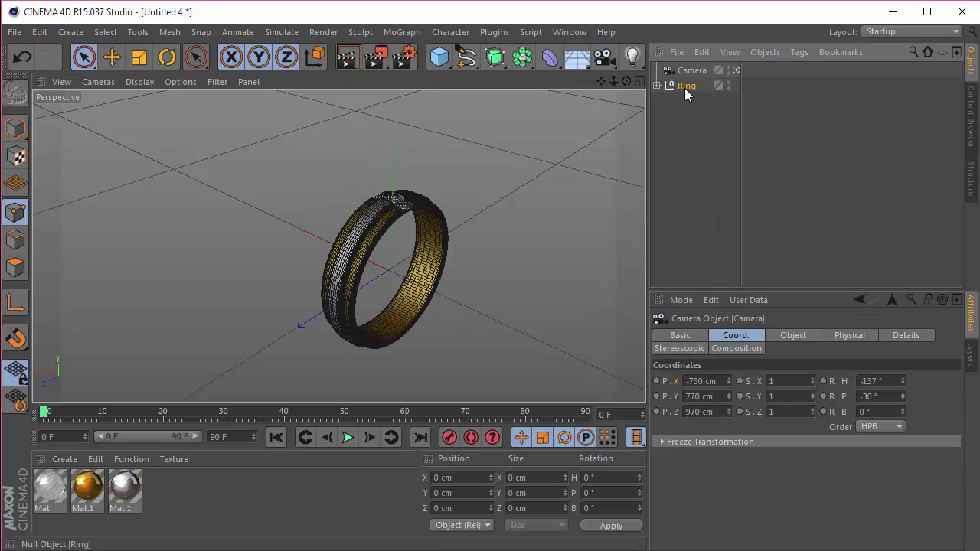
Raise the Ring null to a Y position of about 336 cm and show it in the maximized Front view.
click(686, 85)
drag(393, 158, 396, 91)
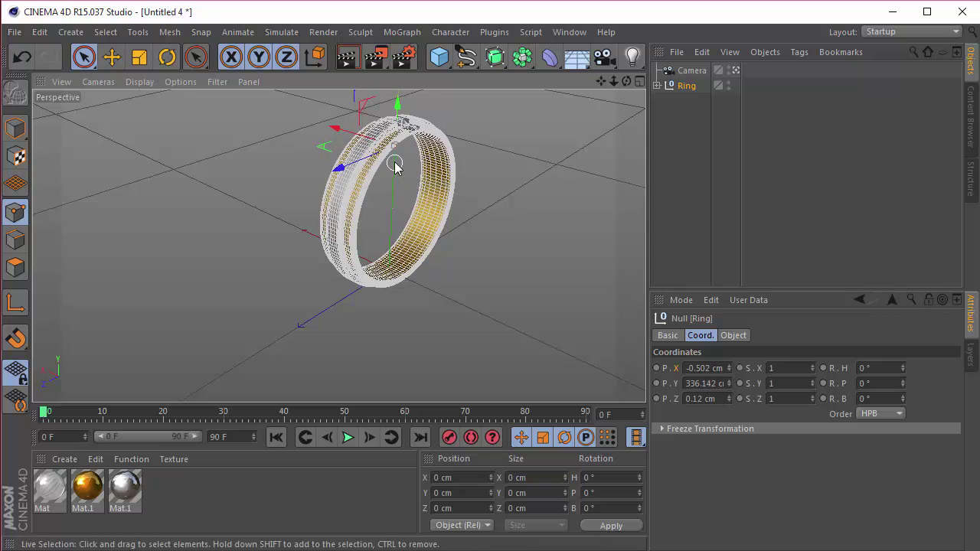
click(638, 81)
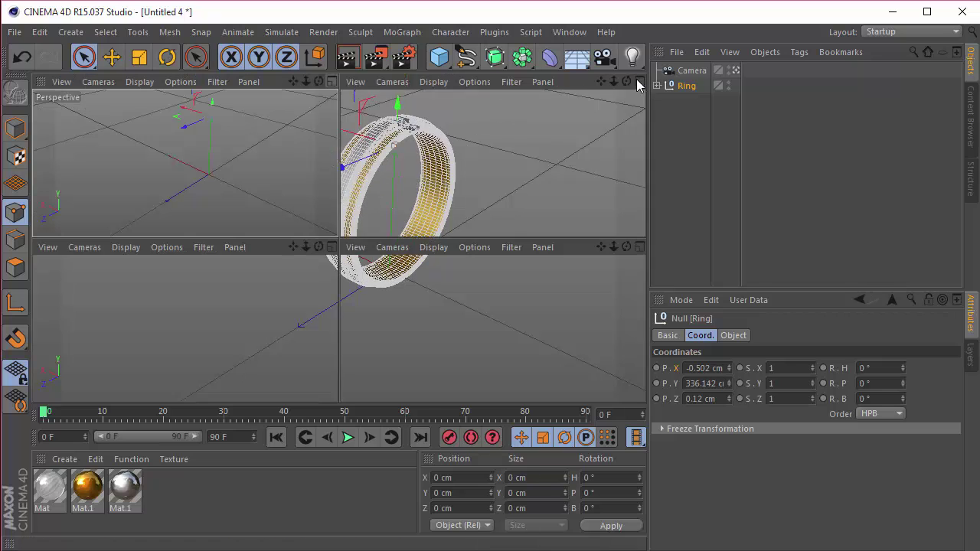
click(640, 247)
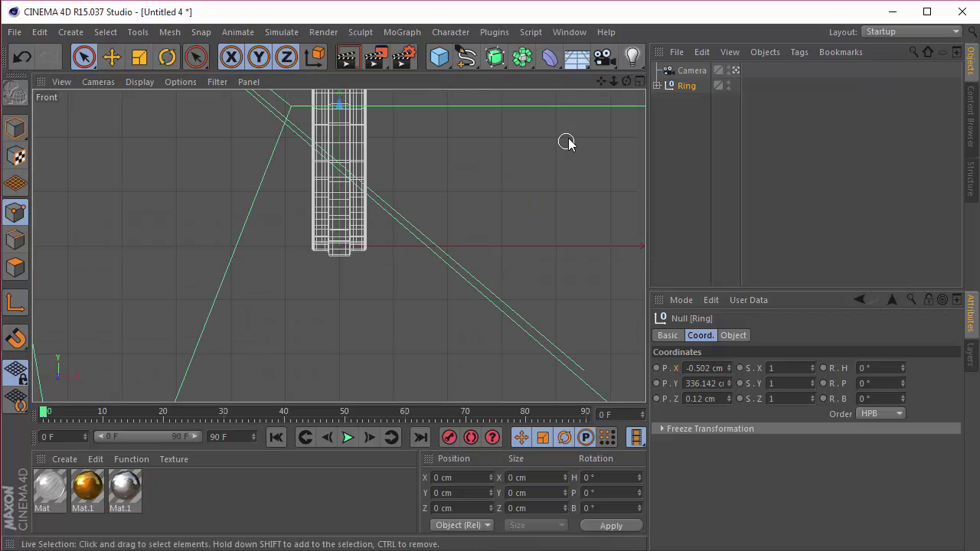
Raise the Ring null to a Y position of about 357 cm and return to the maximized Perspective view.
drag(600, 83, 628, 19)
drag(364, 133, 364, 115)
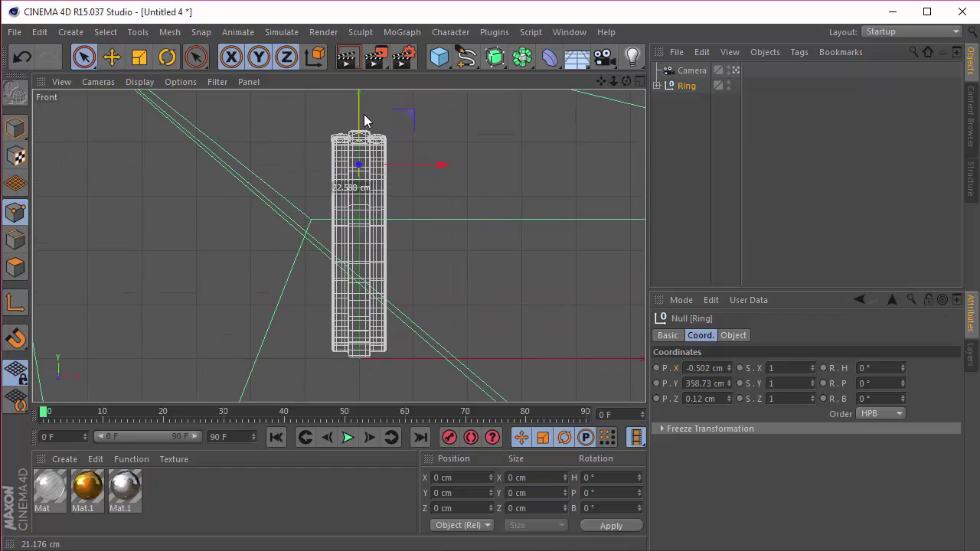
click(638, 81)
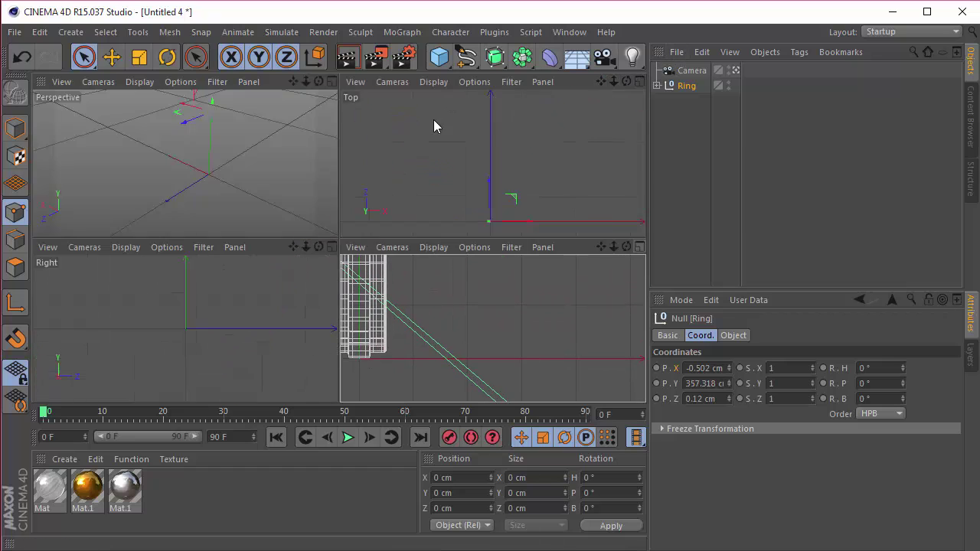
click(332, 82)
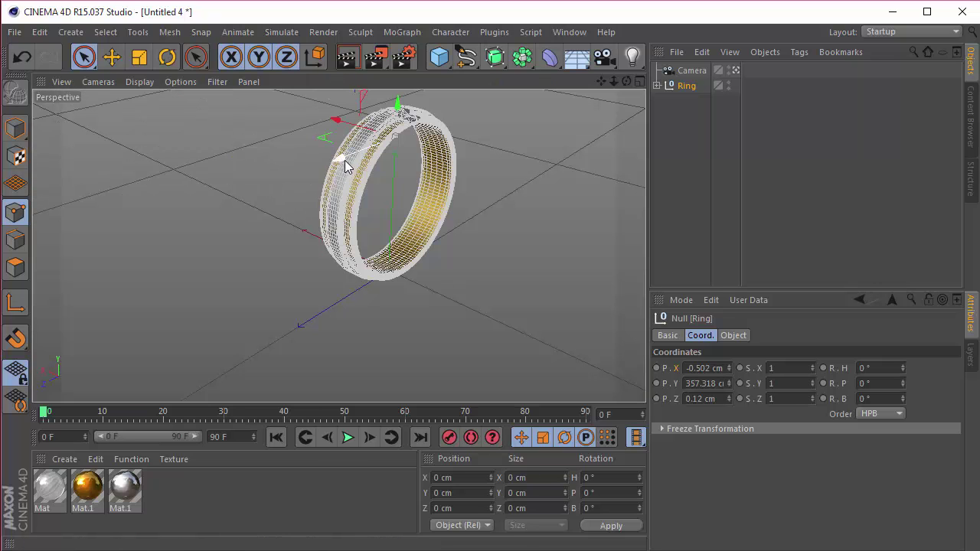
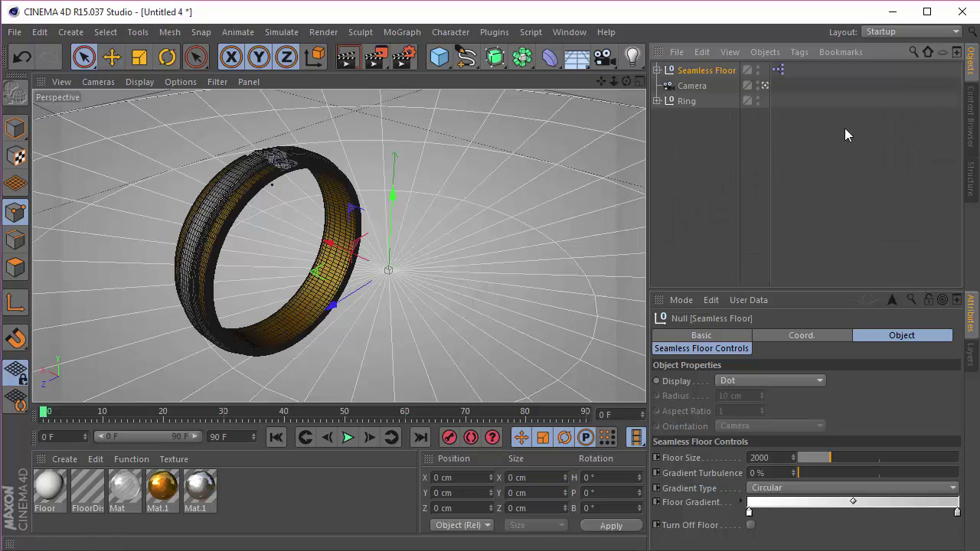
Open the BrightRoom.c4d lighting scene from the content library.
click(970, 115)
click(928, 52)
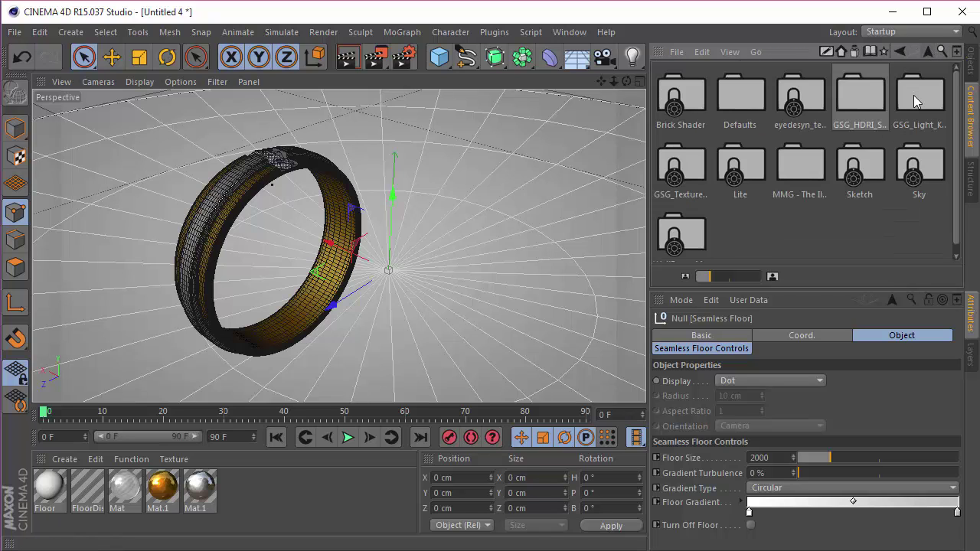
double_click(859, 95)
double_click(855, 96)
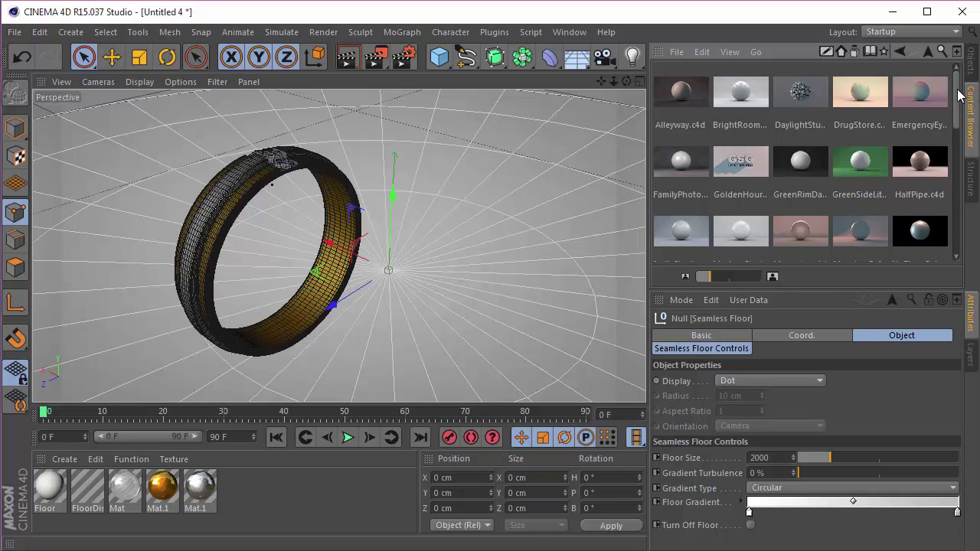
double_click(736, 92)
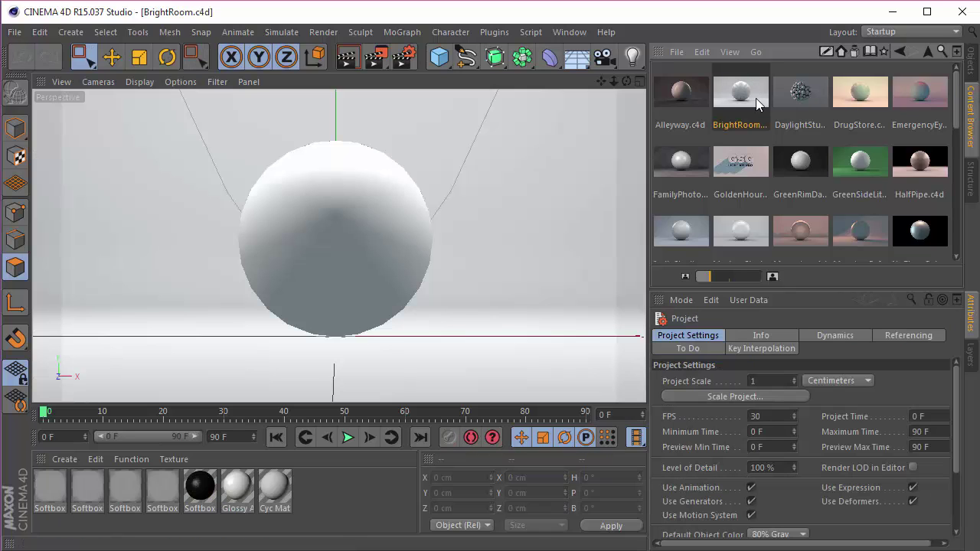
Copy the four softboxes and the Global Light from BrightRoom.c4d into the Untitled 4 ring project.
click(970, 61)
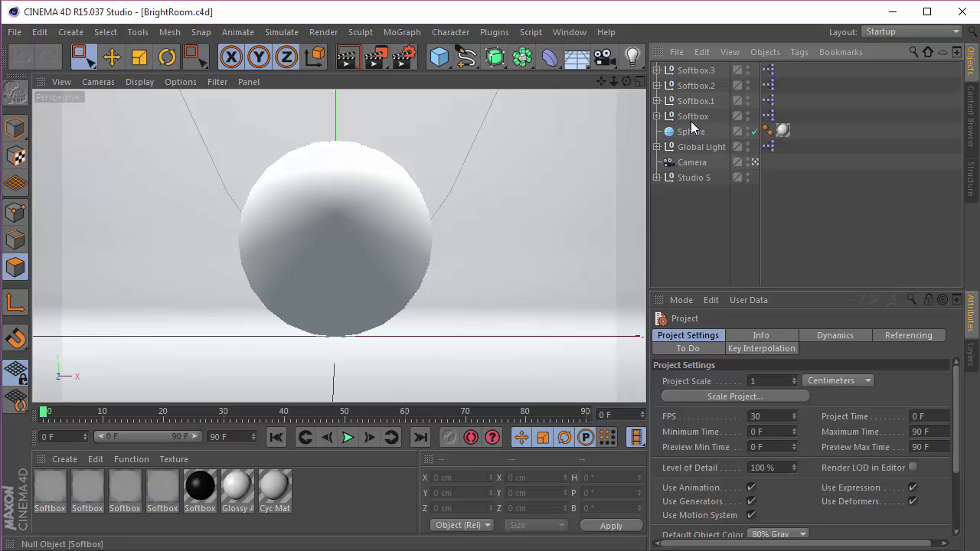
click(695, 147)
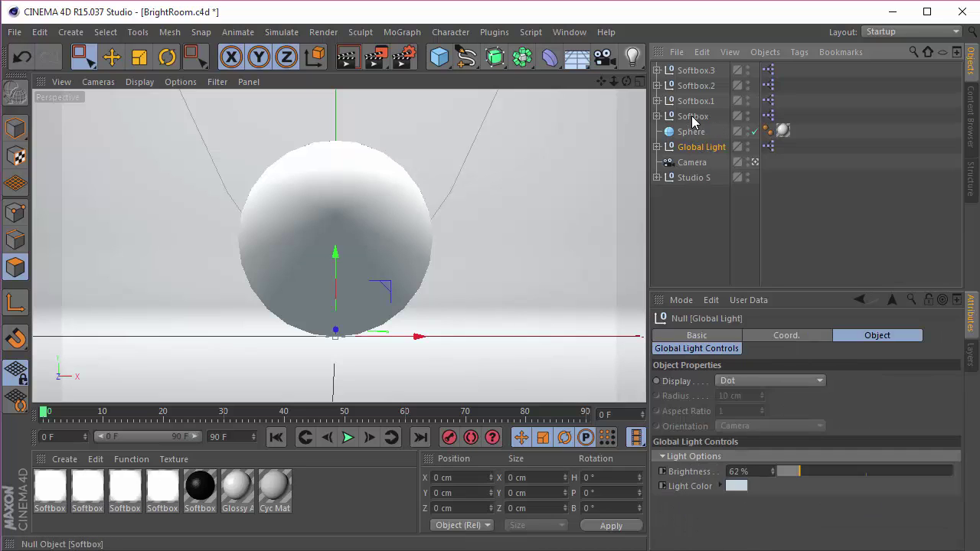
ctrl+click(693, 118)
ctrl+click(696, 103)
ctrl+click(698, 87)
ctrl+click(703, 71)
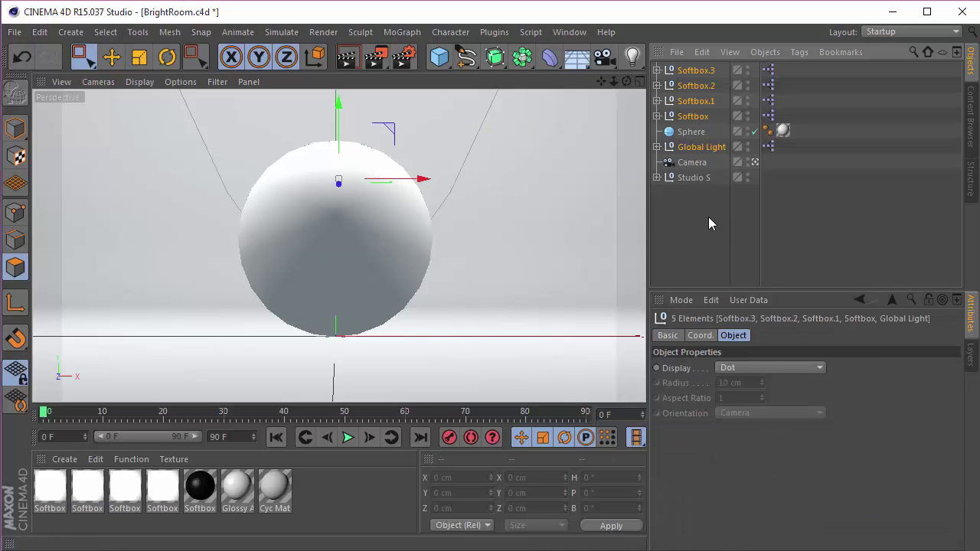
click(569, 32)
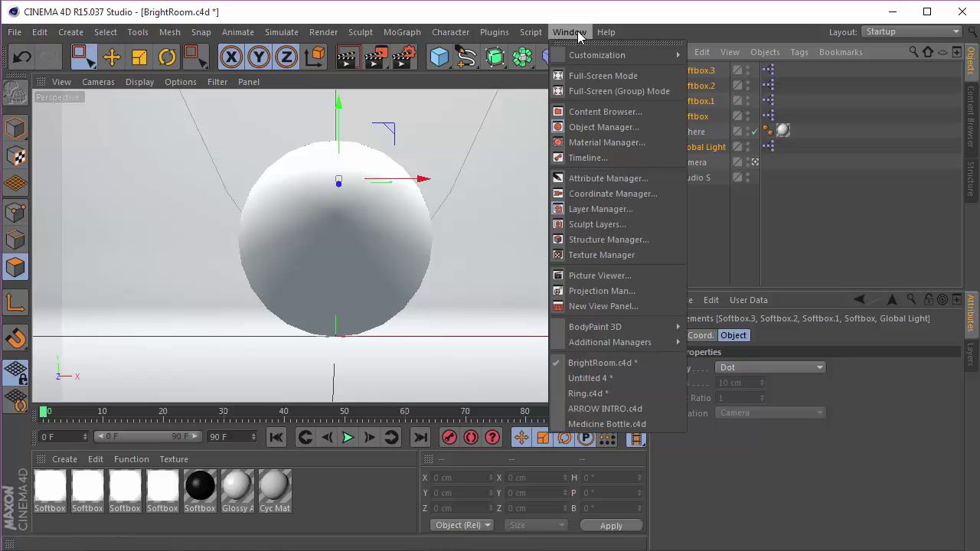
click(613, 378)
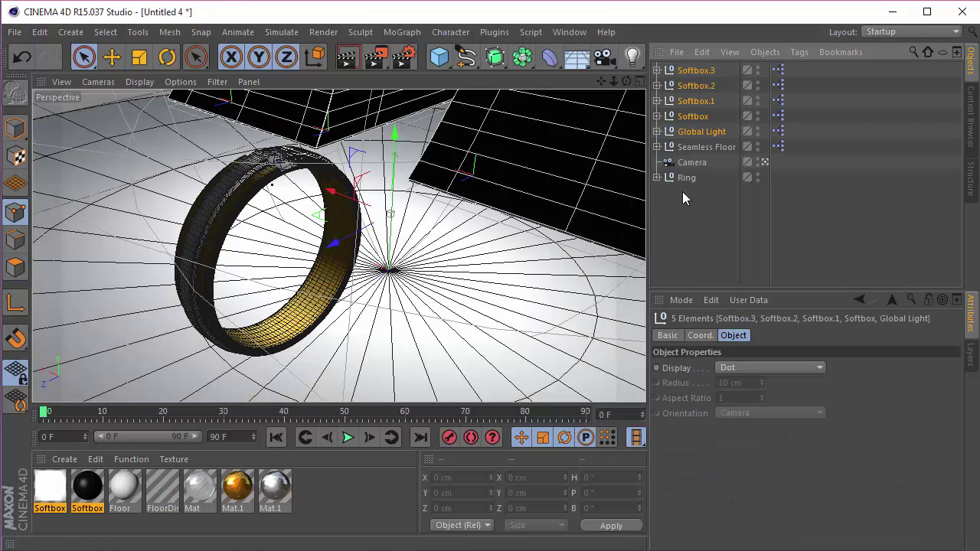
Leave the camera view and open the ModernStudioWhite.c4d lighting scene from the content library.
click(763, 162)
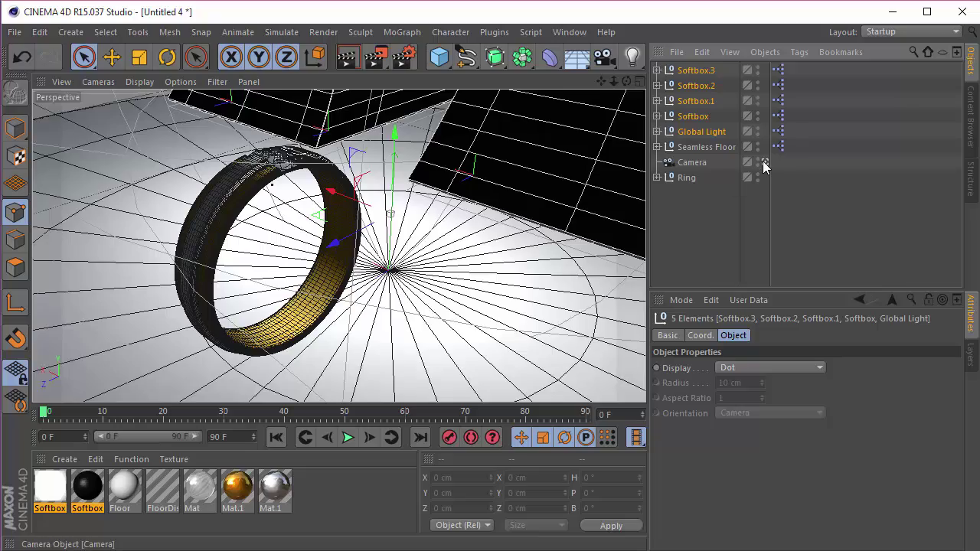
scroll(534, 215, down, 10)
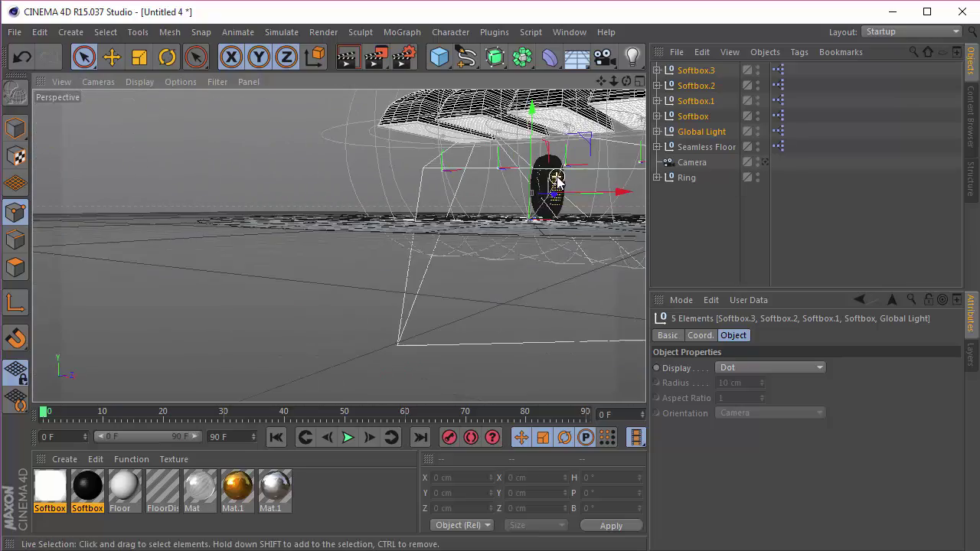
drag(626, 81, 338, 245)
click(968, 114)
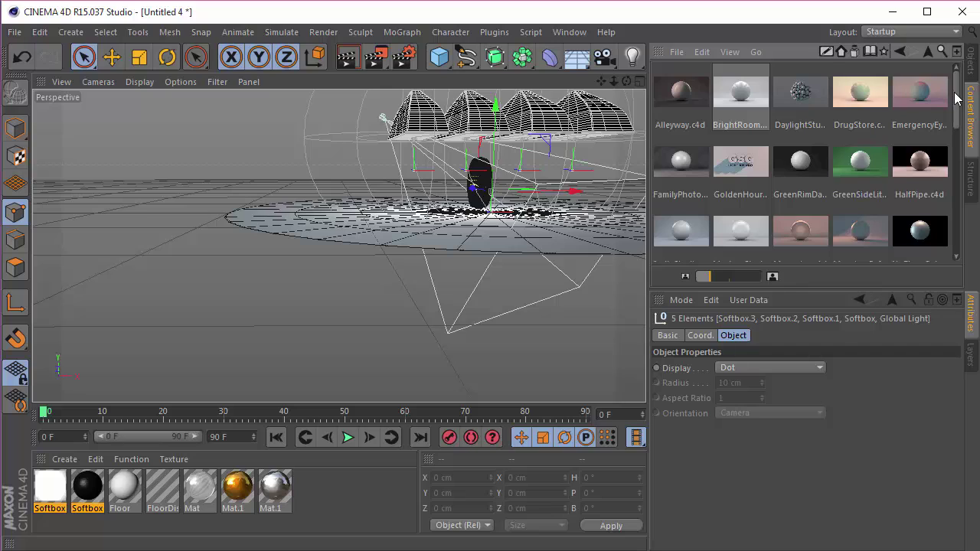
drag(955, 97, 953, 130)
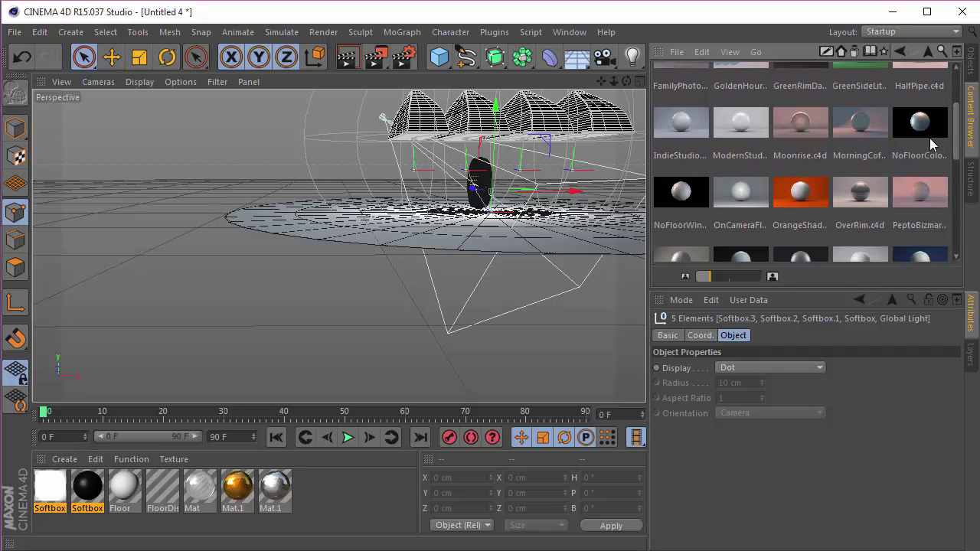
double_click(748, 120)
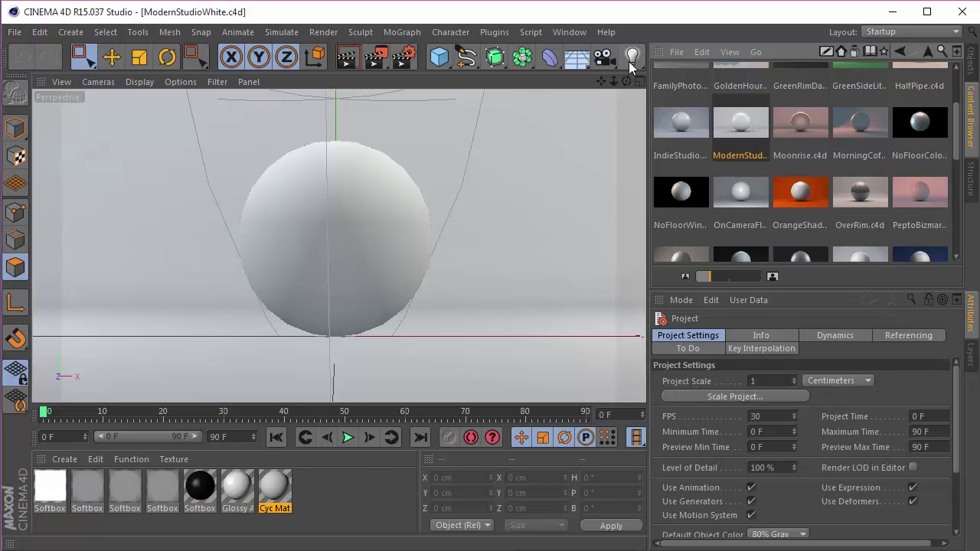
Copy the four softboxes and the Global Light from ModernStudioWhite.c4d into the Untitled 4 ring project.
click(970, 73)
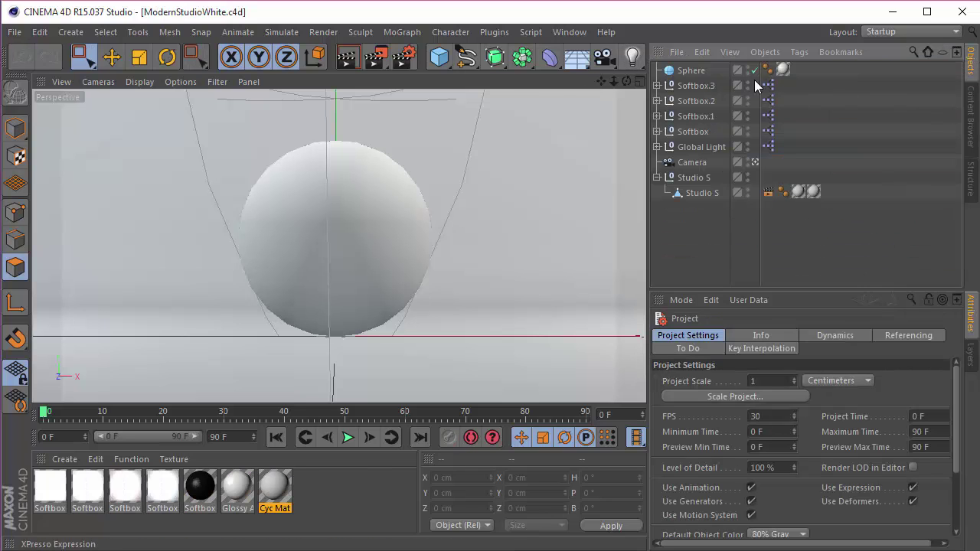
click(696, 86)
shift+click(698, 148)
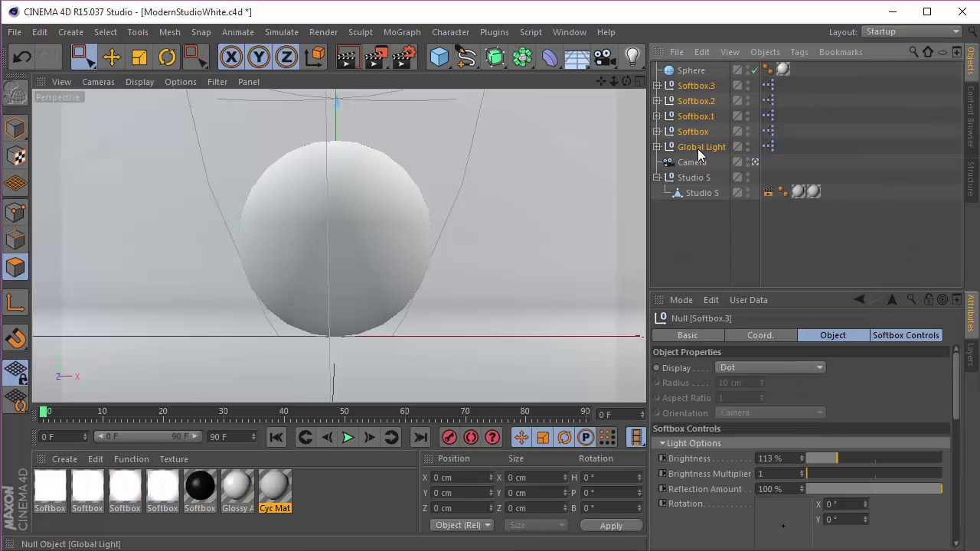
click(570, 32)
click(609, 378)
click(589, 33)
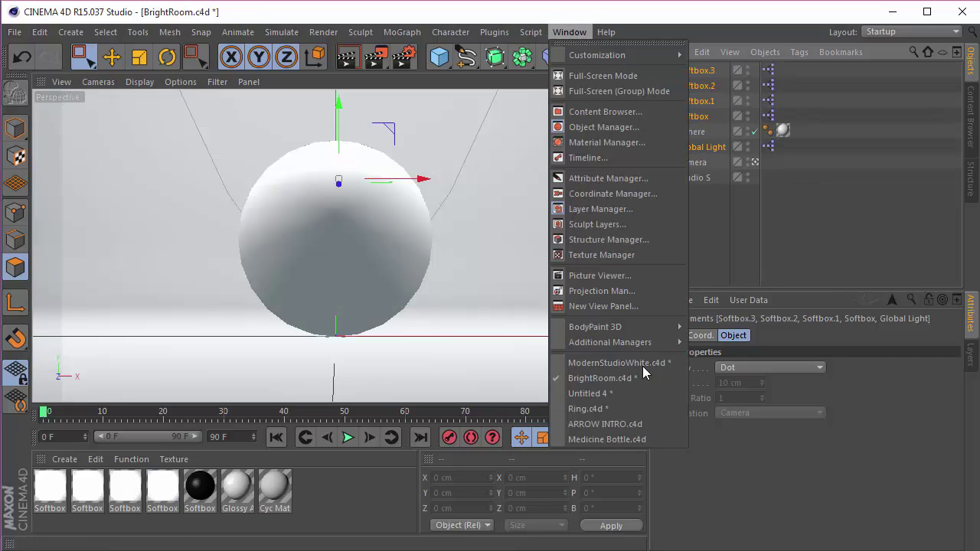
click(593, 393)
key(ctrl+v)
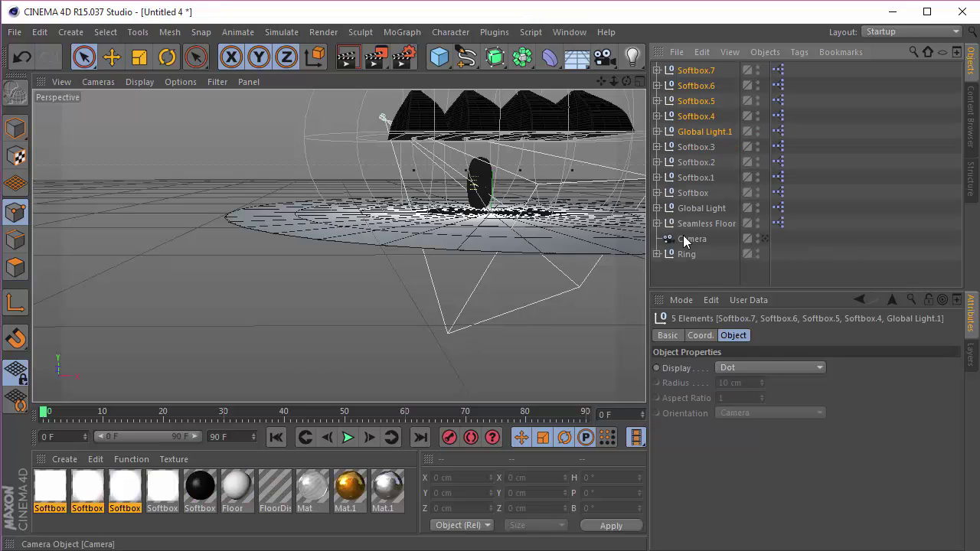
Delete the older lights, Softbox through Softbox.3 and Global Light, and look through the scene camera again.
click(696, 146)
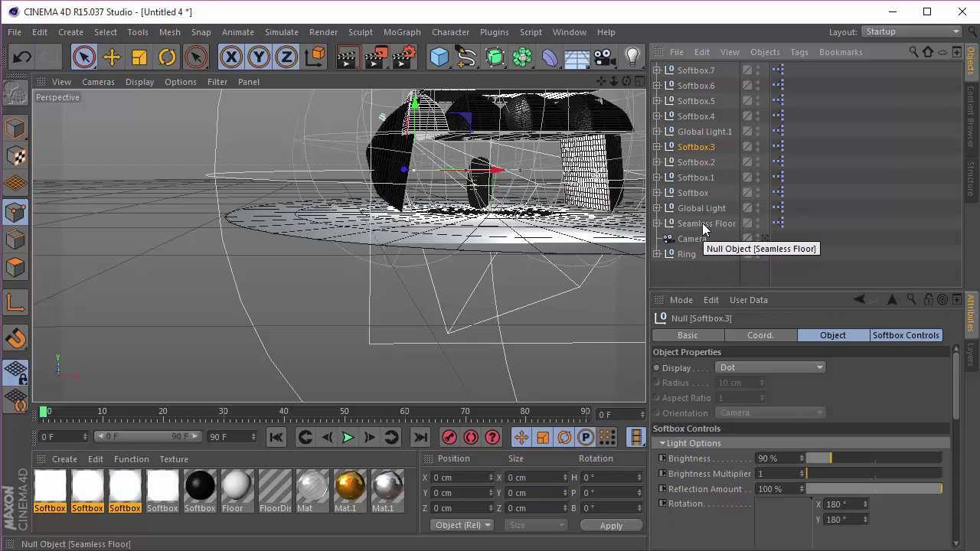
shift+click(702, 208)
key(Delete)
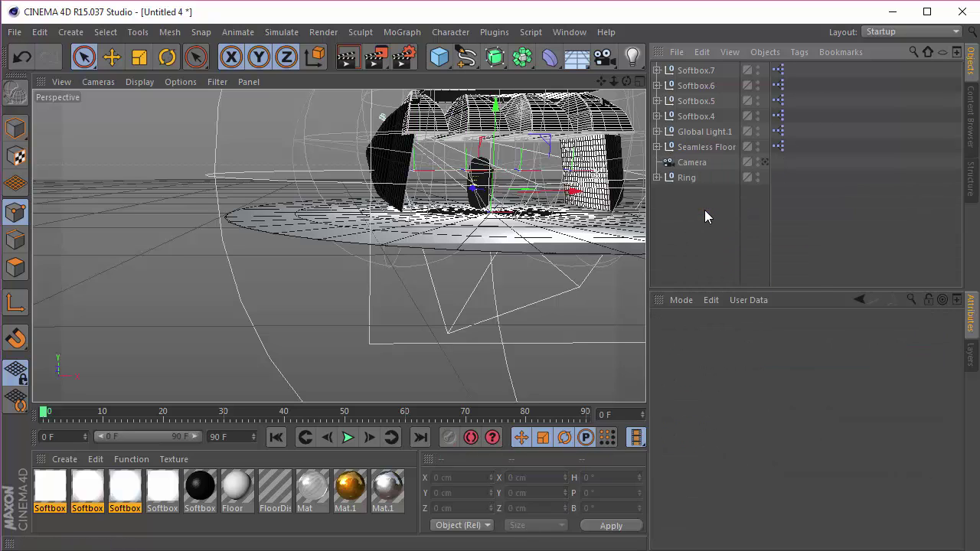
click(765, 162)
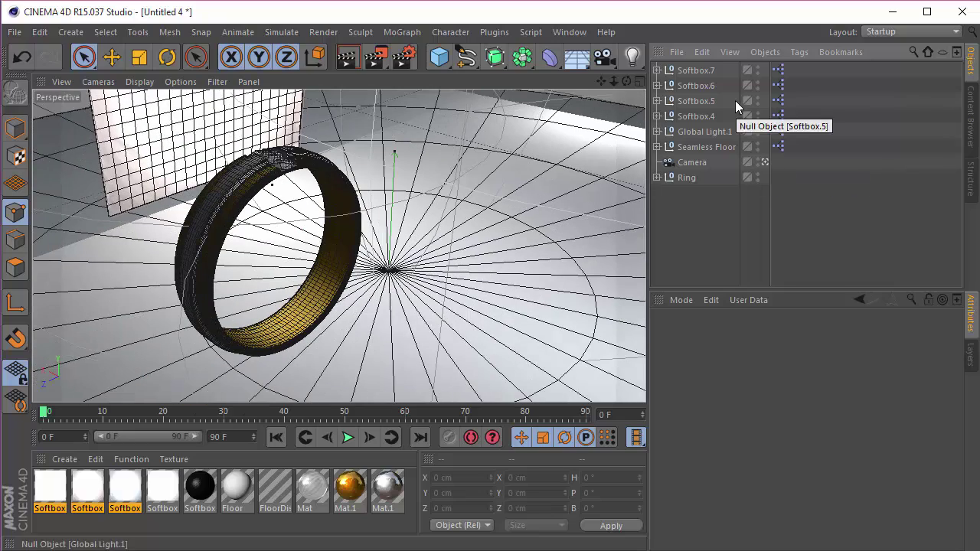
Select Softbox.4 through Softbox.7 together and review their shared shadow and camera/transparency visibility options.
click(698, 70)
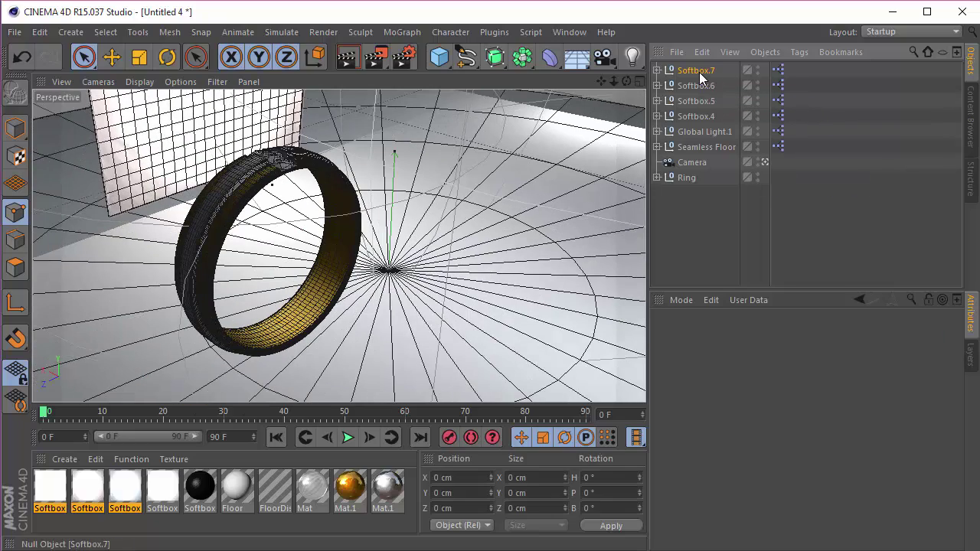
click(694, 116)
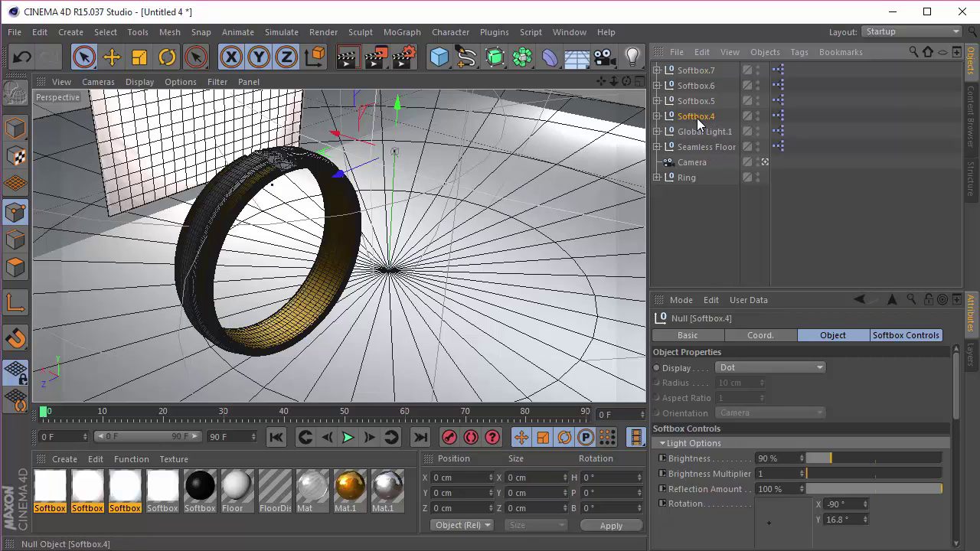
shift+click(698, 70)
scroll(802, 413, down, 8)
scroll(847, 377, down, 4)
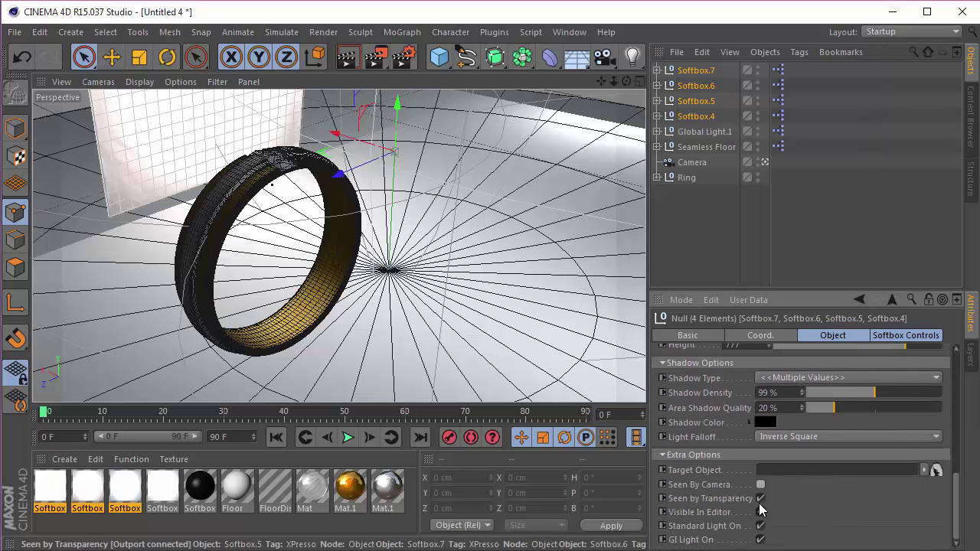
click(725, 269)
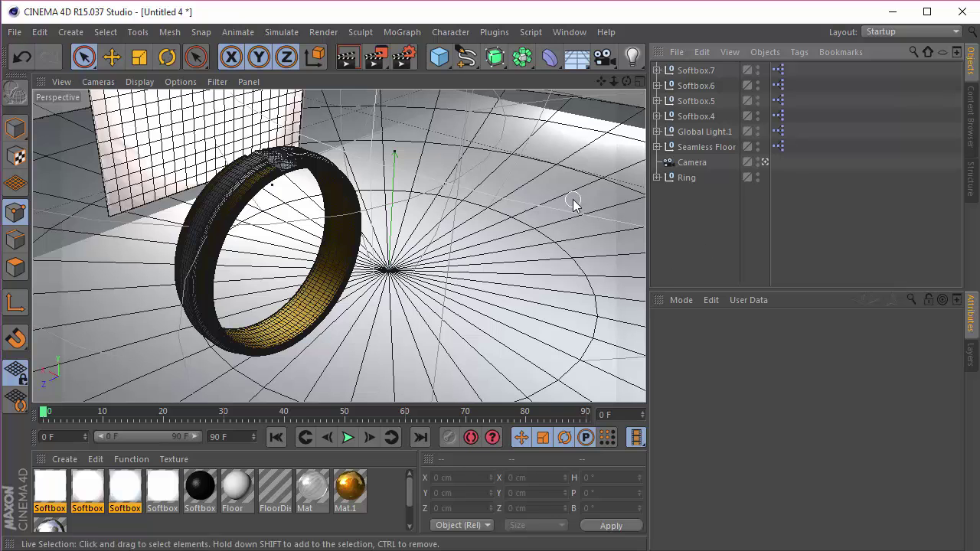
Set the render anti-aliasing to Best.
key(ctrl+b)
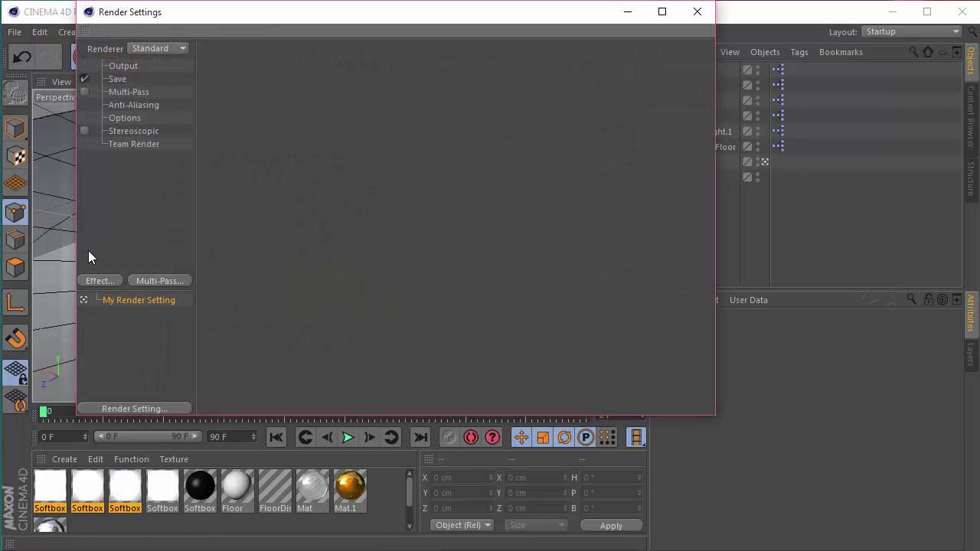
click(135, 103)
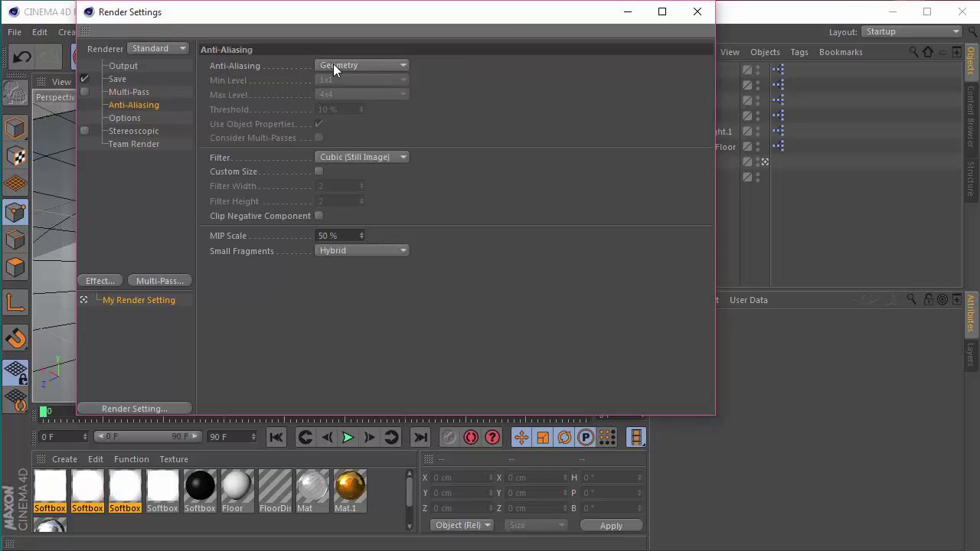
click(335, 65)
click(338, 105)
Add the Ambient Occlusion and Global Illumination effects to the render settings.
click(103, 280)
click(176, 196)
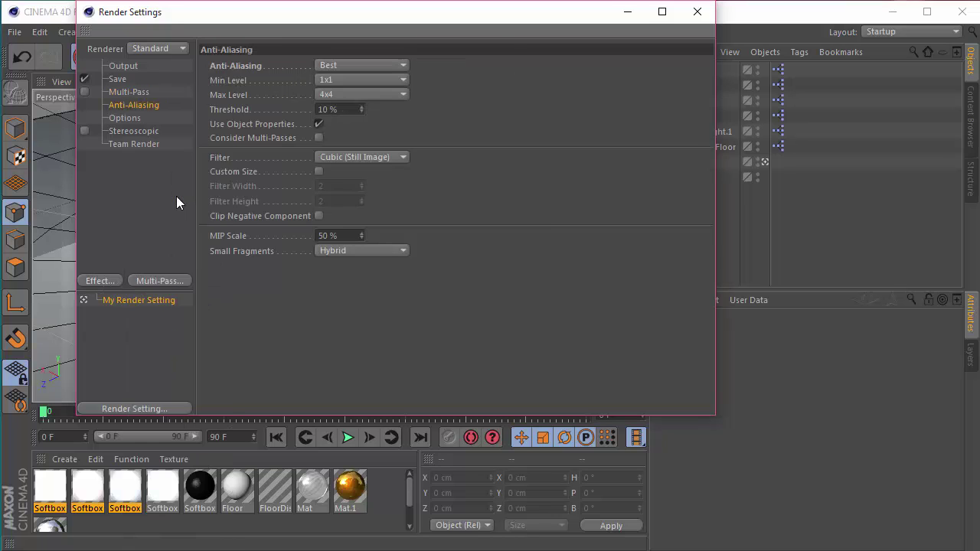
click(103, 281)
click(169, 302)
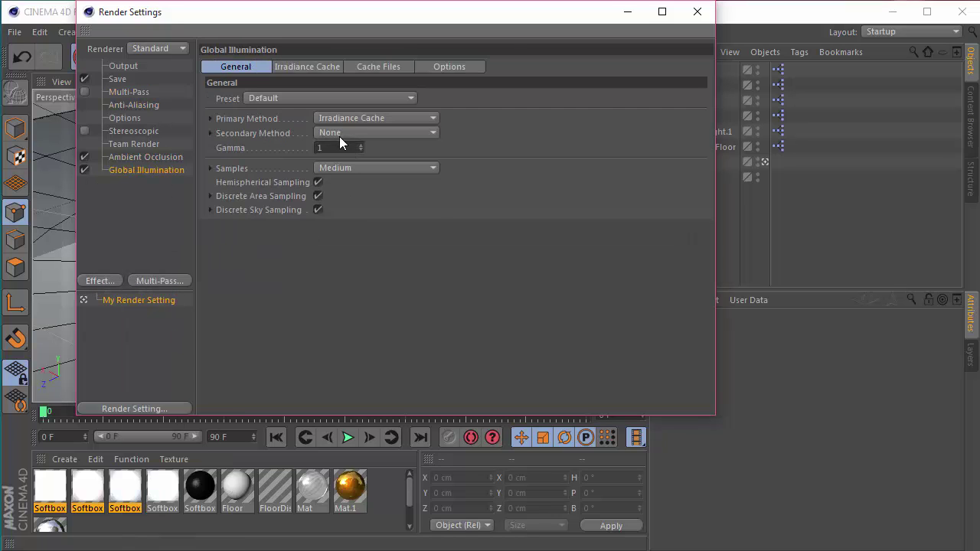
Set the Global Illumination samples to Low and change the irradiance cache's record density.
click(342, 169)
click(349, 212)
click(308, 67)
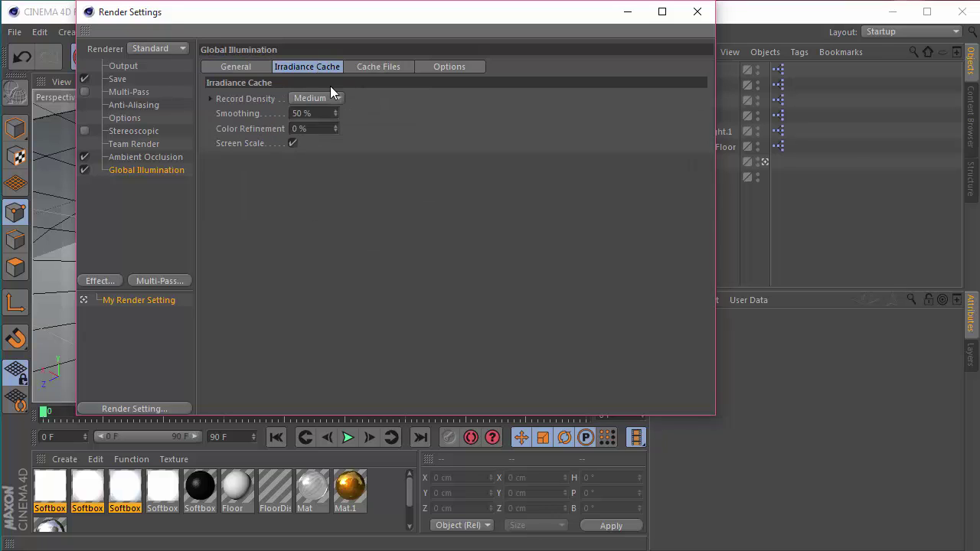
click(334, 98)
click(337, 144)
click(364, 66)
click(246, 67)
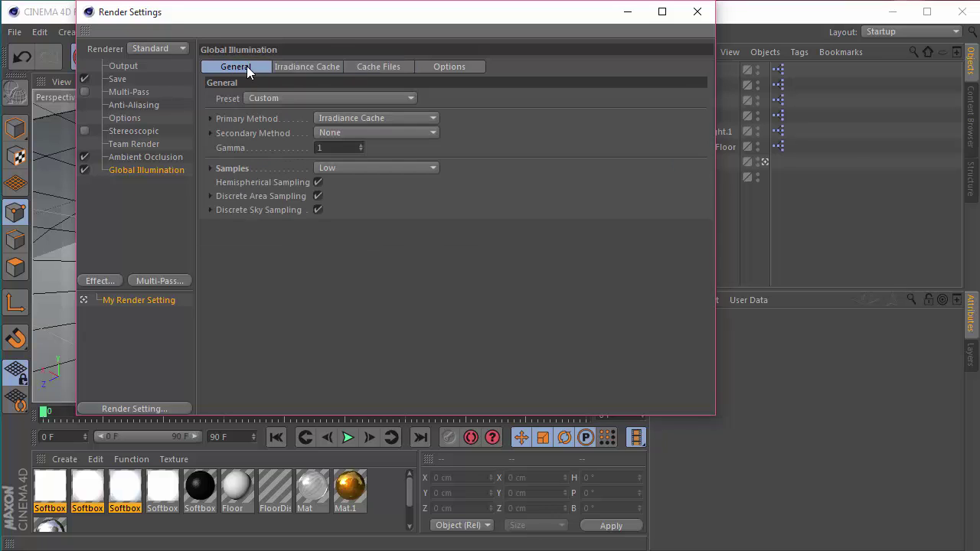
Close the render settings and render the active camera view of the lit ring.
click(698, 12)
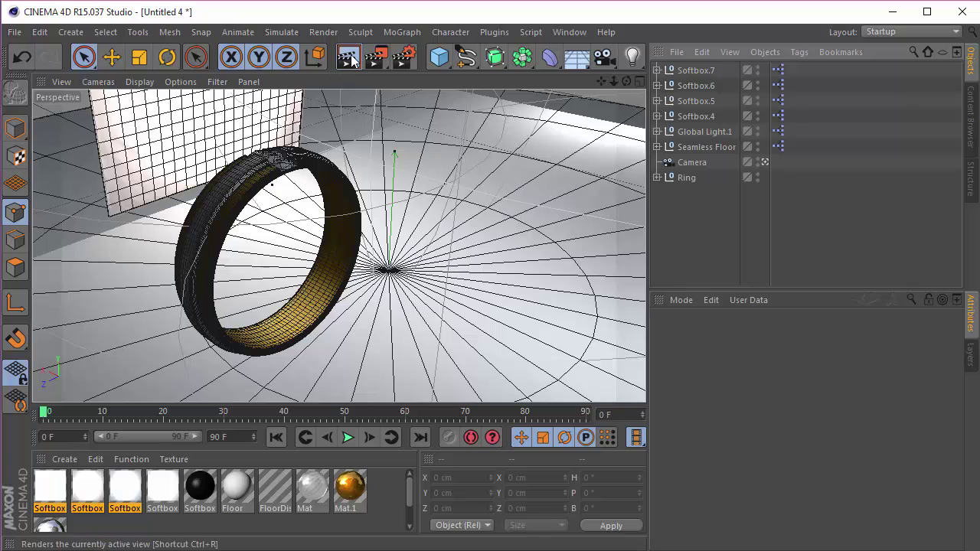
click(348, 57)
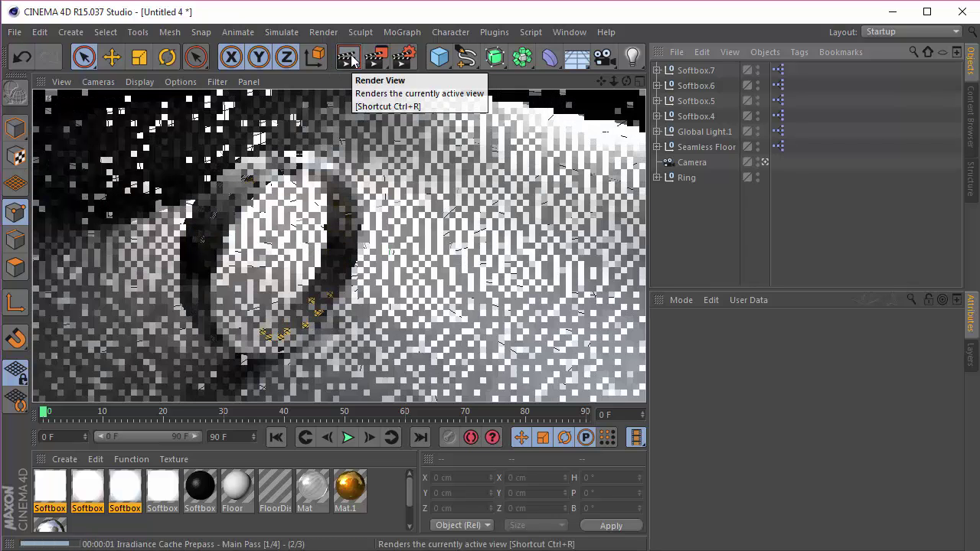